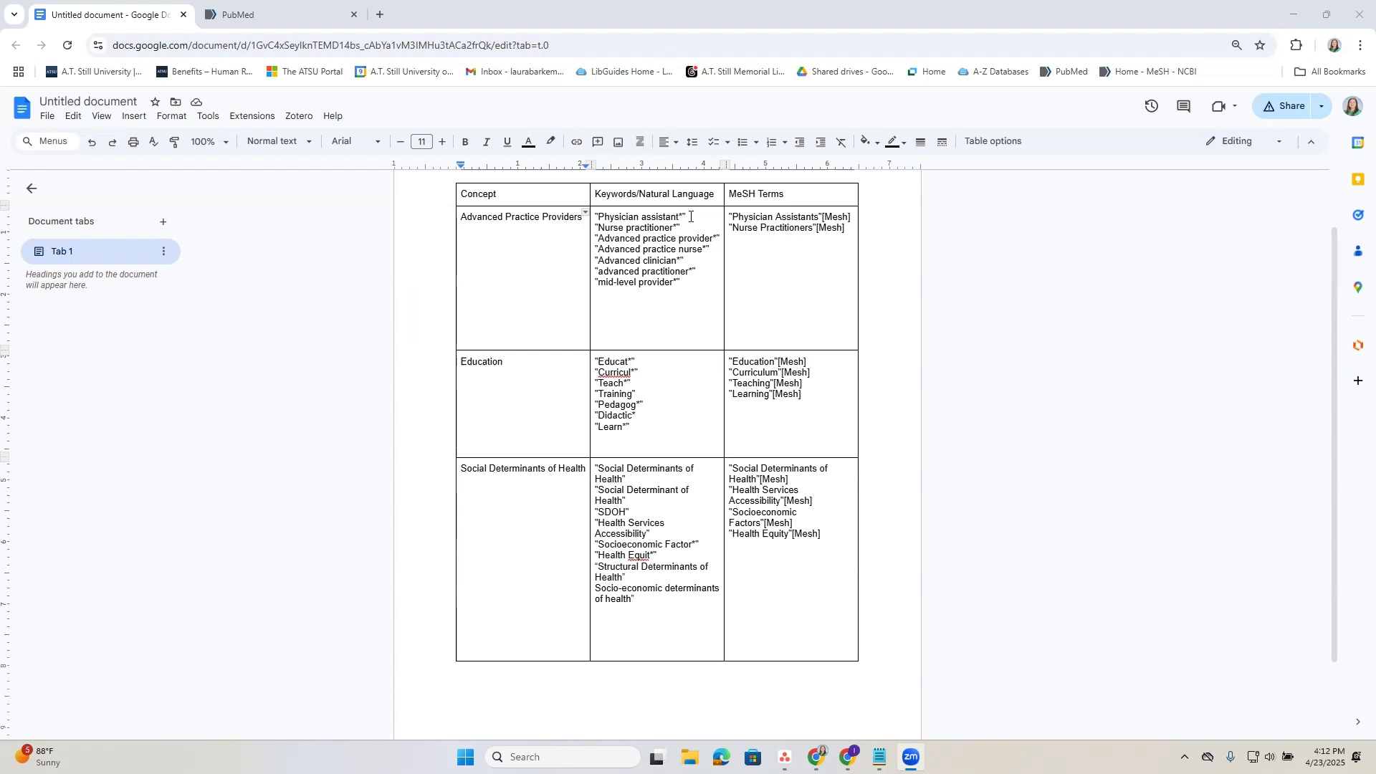
drag(686, 216, 589, 215)
click(691, 214)
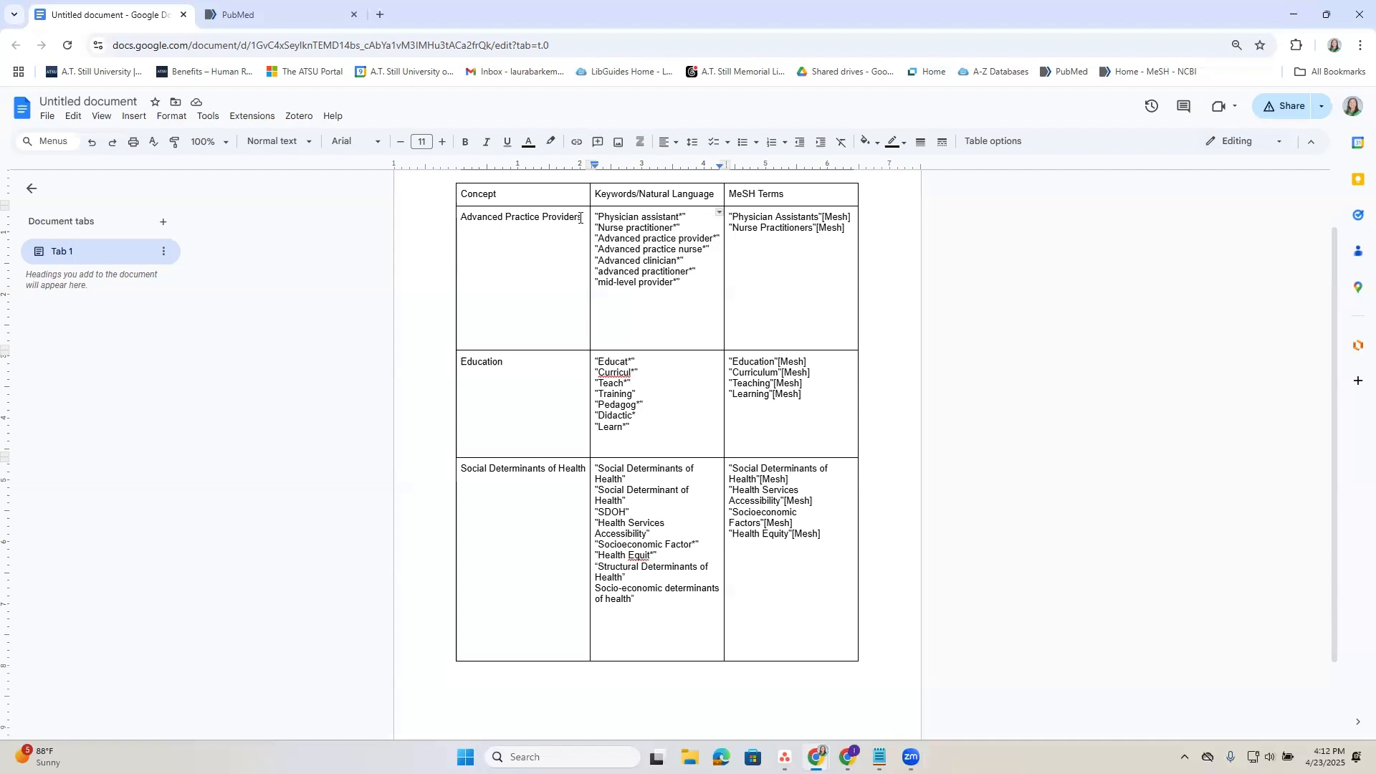
Switch to PubMed and set the Advanced Search Builder to search the Title/Abstract field.
click(244, 17)
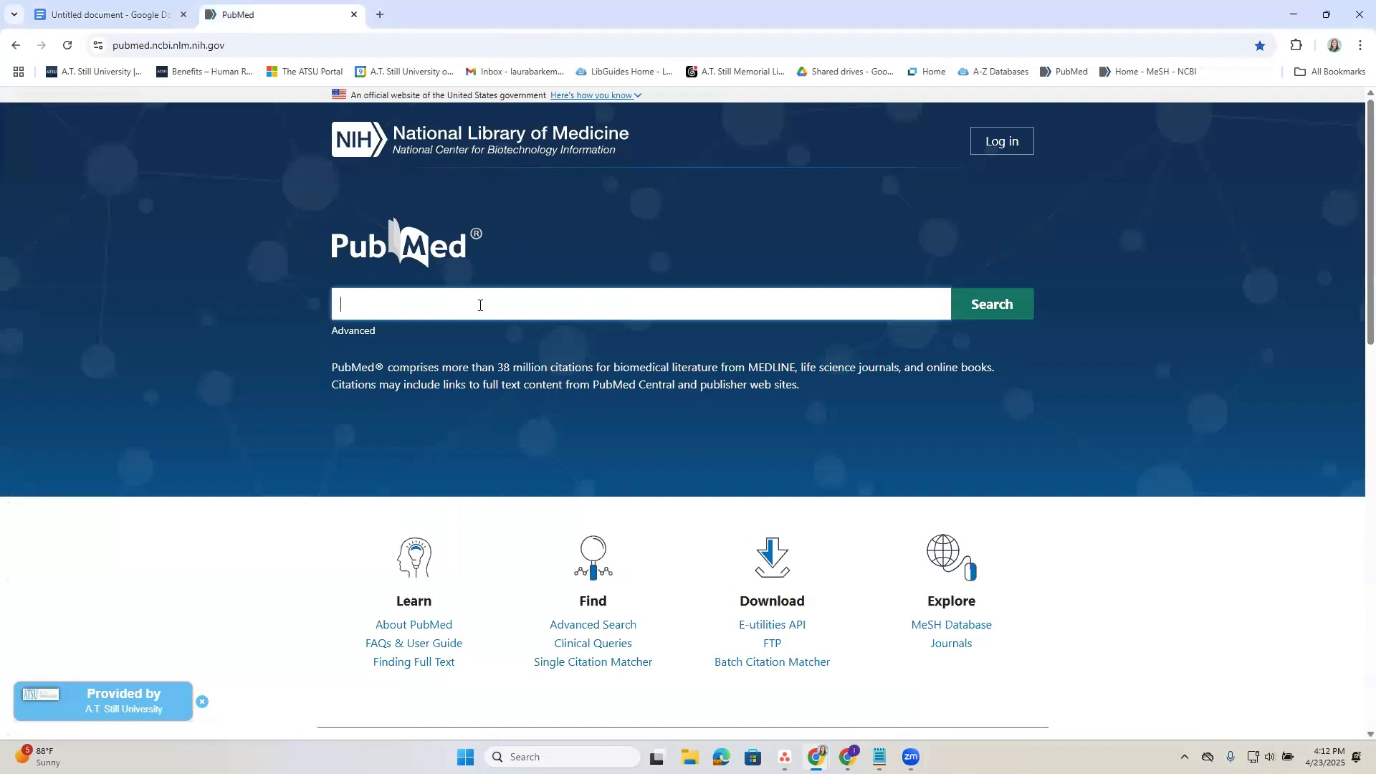
click(349, 332)
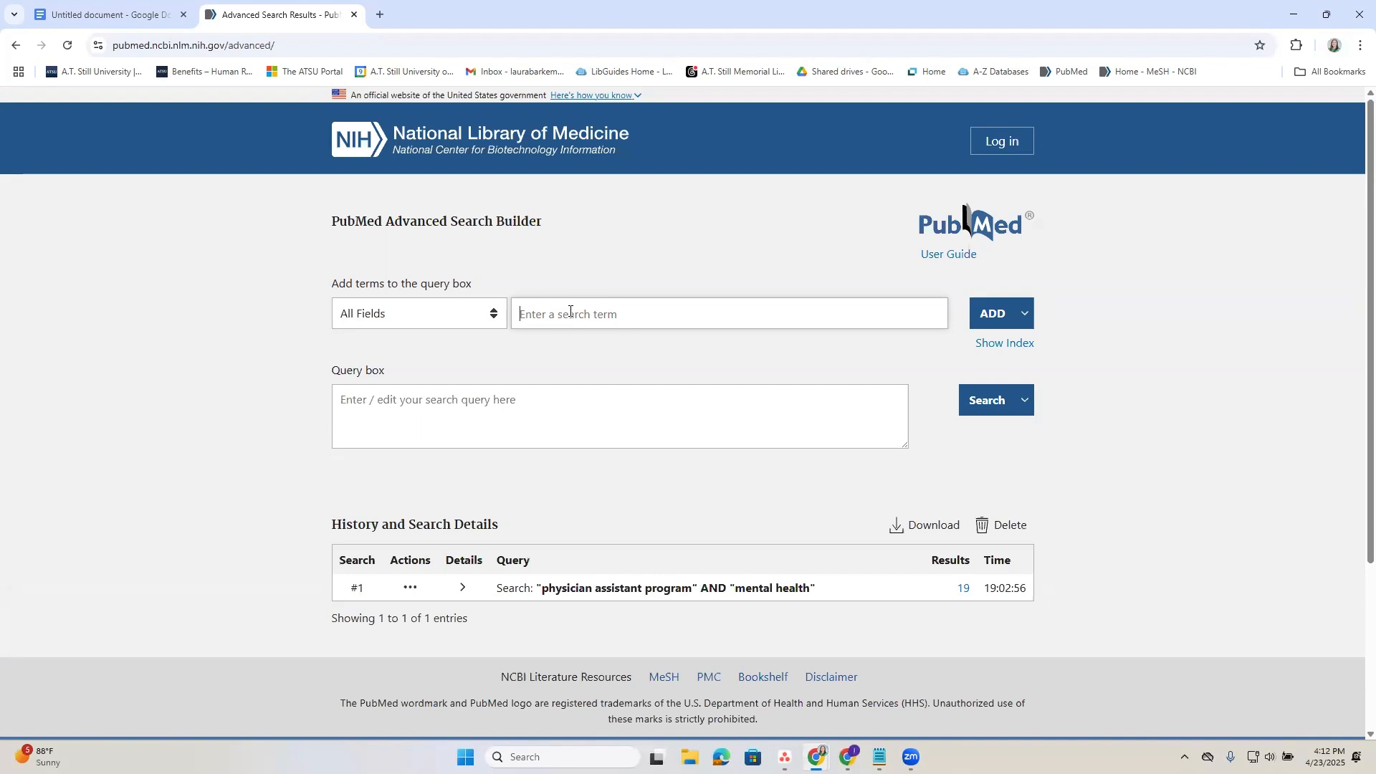
click(495, 315)
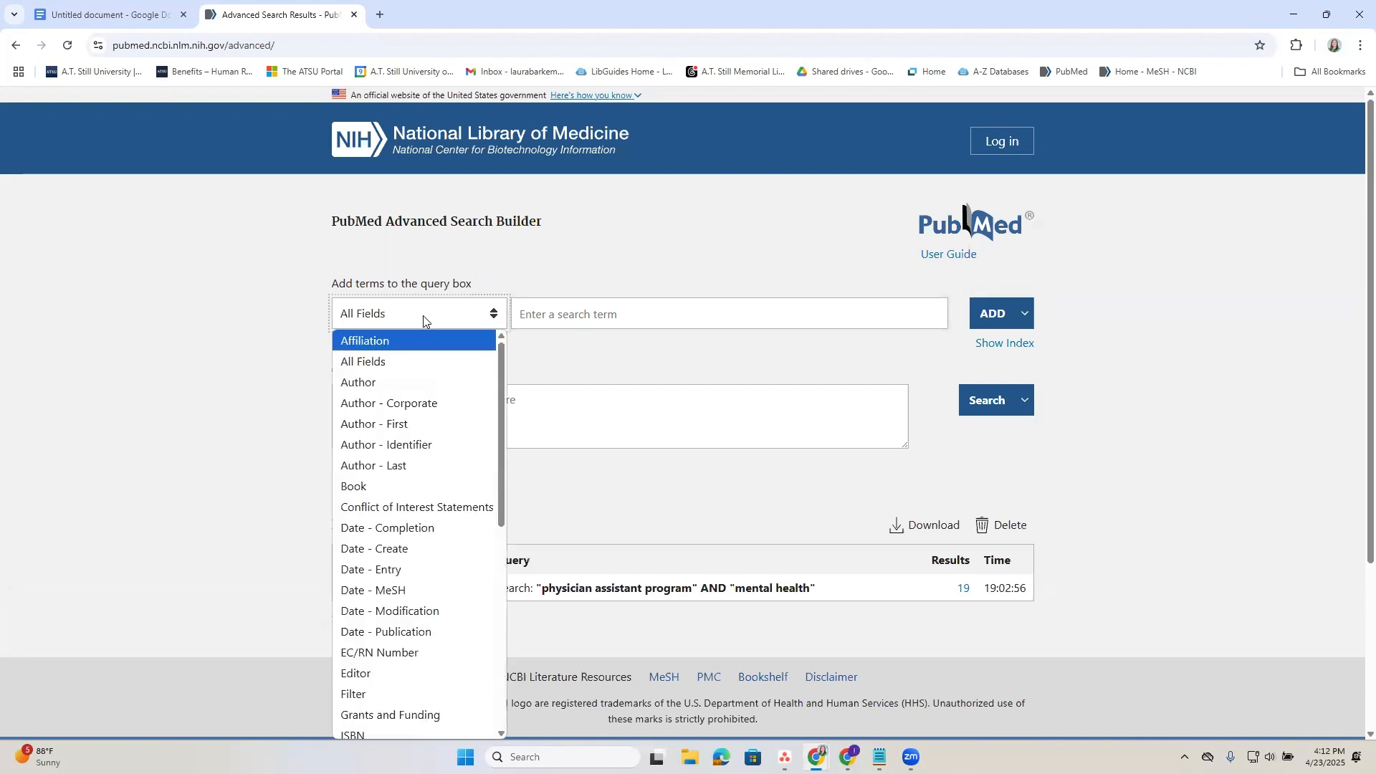
scroll(400, 552, down, 5)
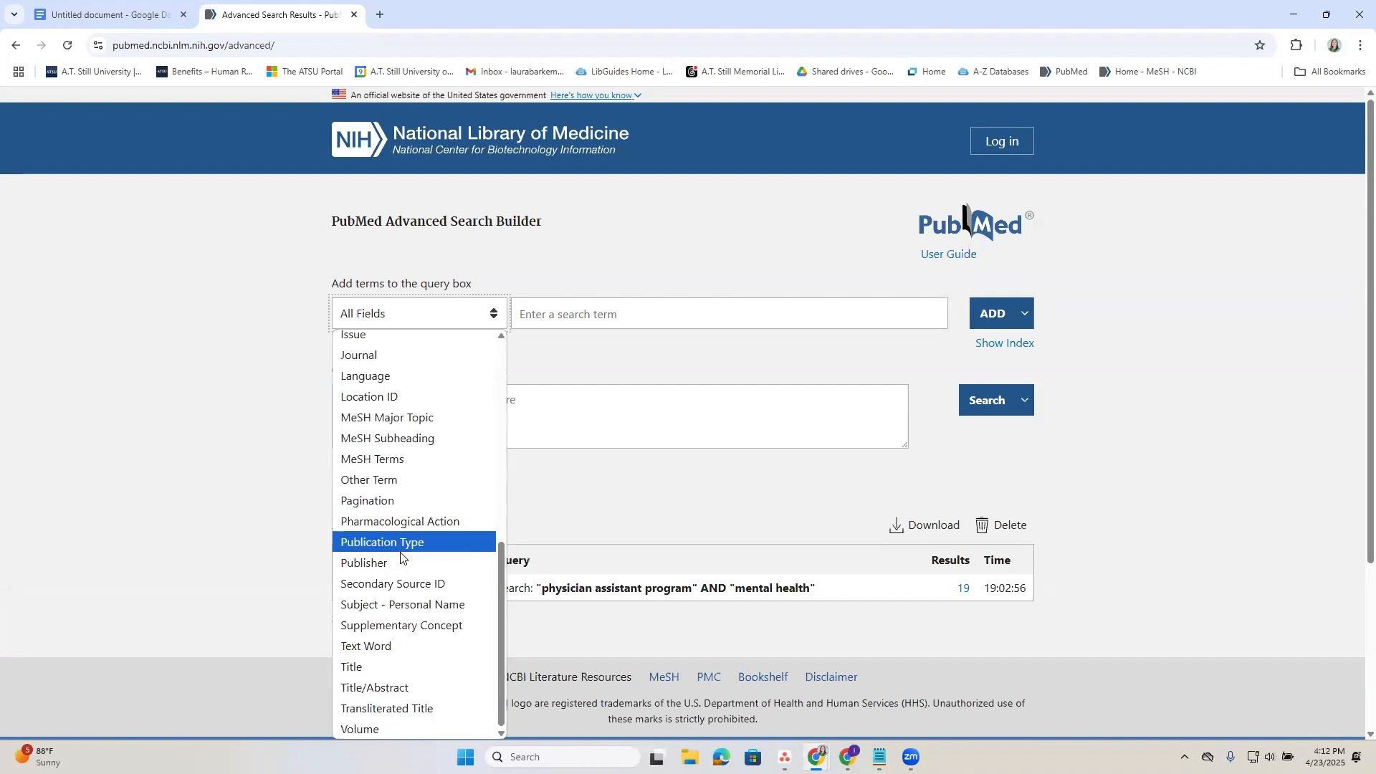
click(378, 689)
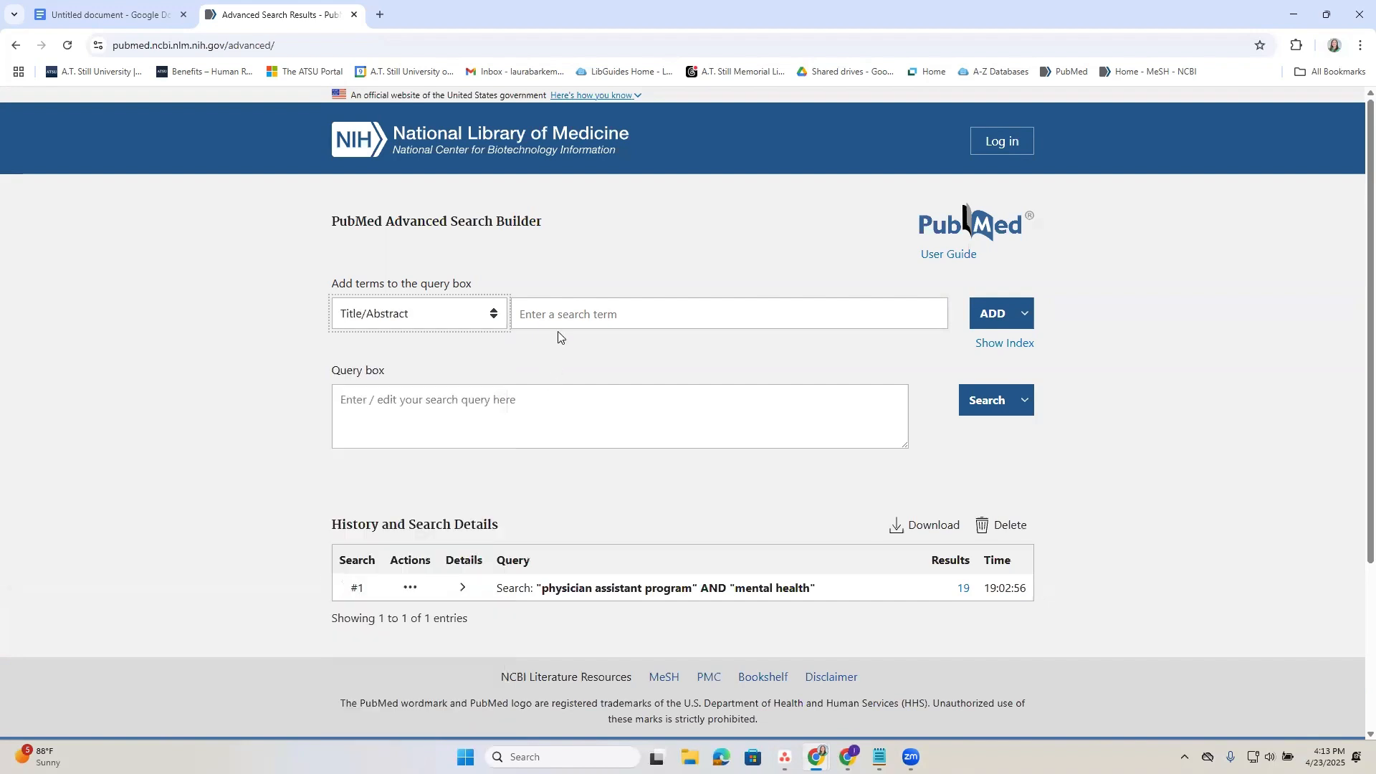
click(559, 314)
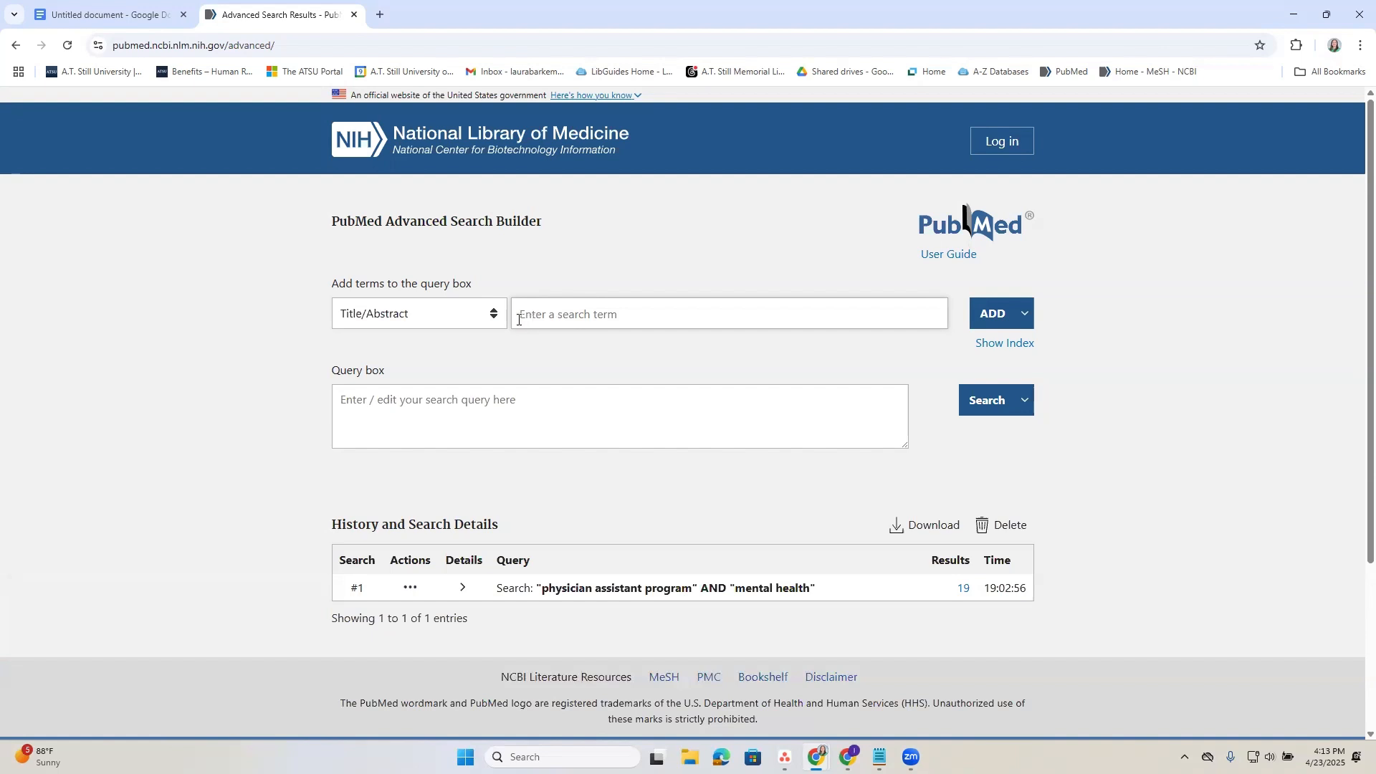
Copy the keyword "Physician assistant*" from the Google Docs concept table and add it to the PubMed query as a Title/Abstract term.
click(100, 13)
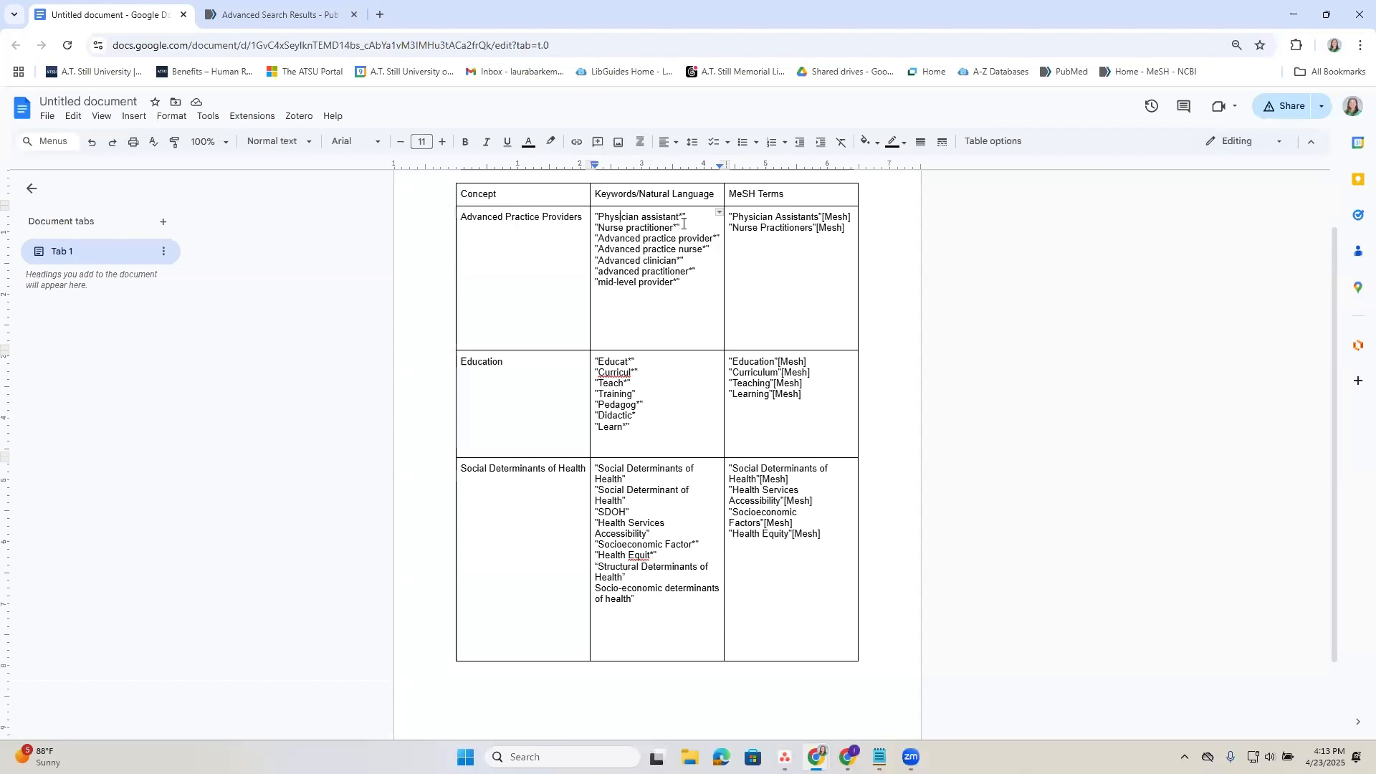
drag(680, 217, 599, 217)
drag(686, 217, 579, 216)
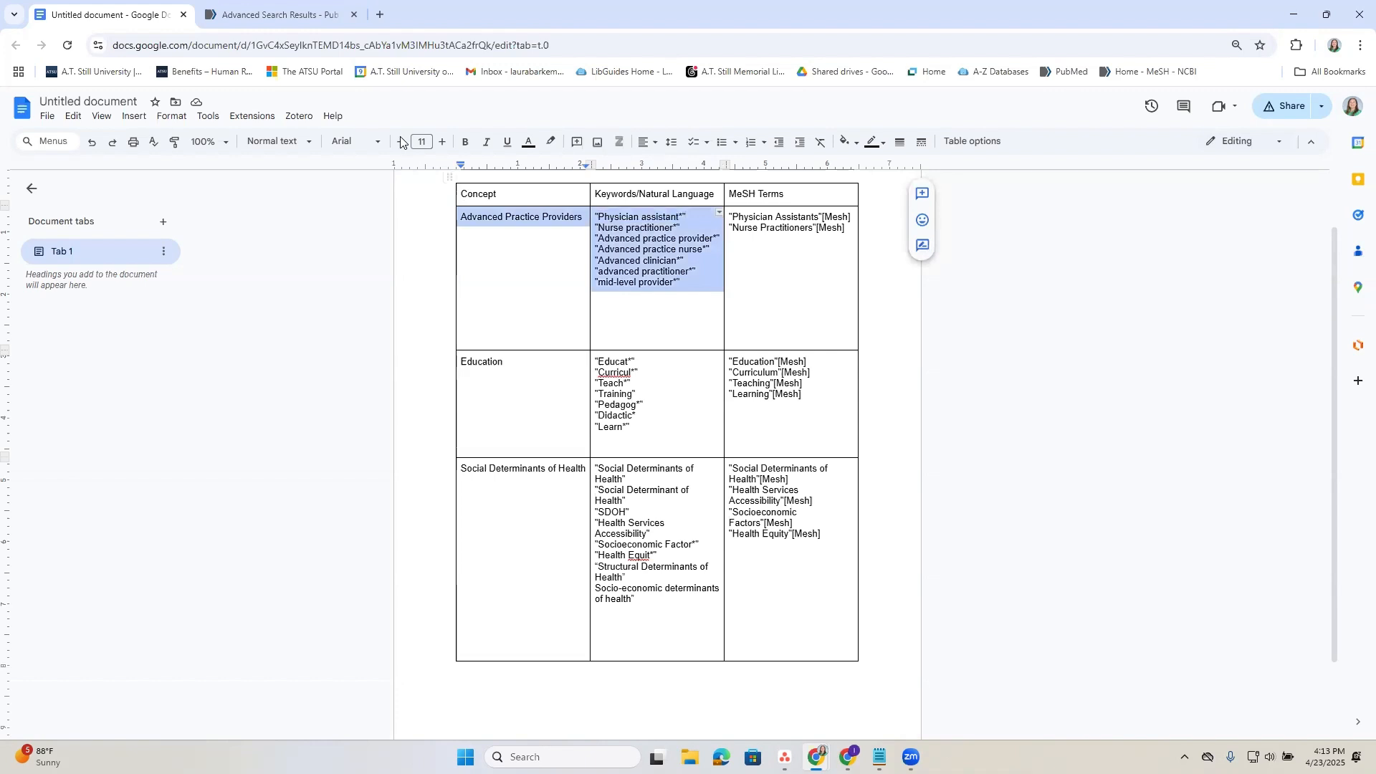
click(605, 239)
drag(690, 216, 592, 217)
key(ctrl+c)
click(293, 3)
click(584, 313)
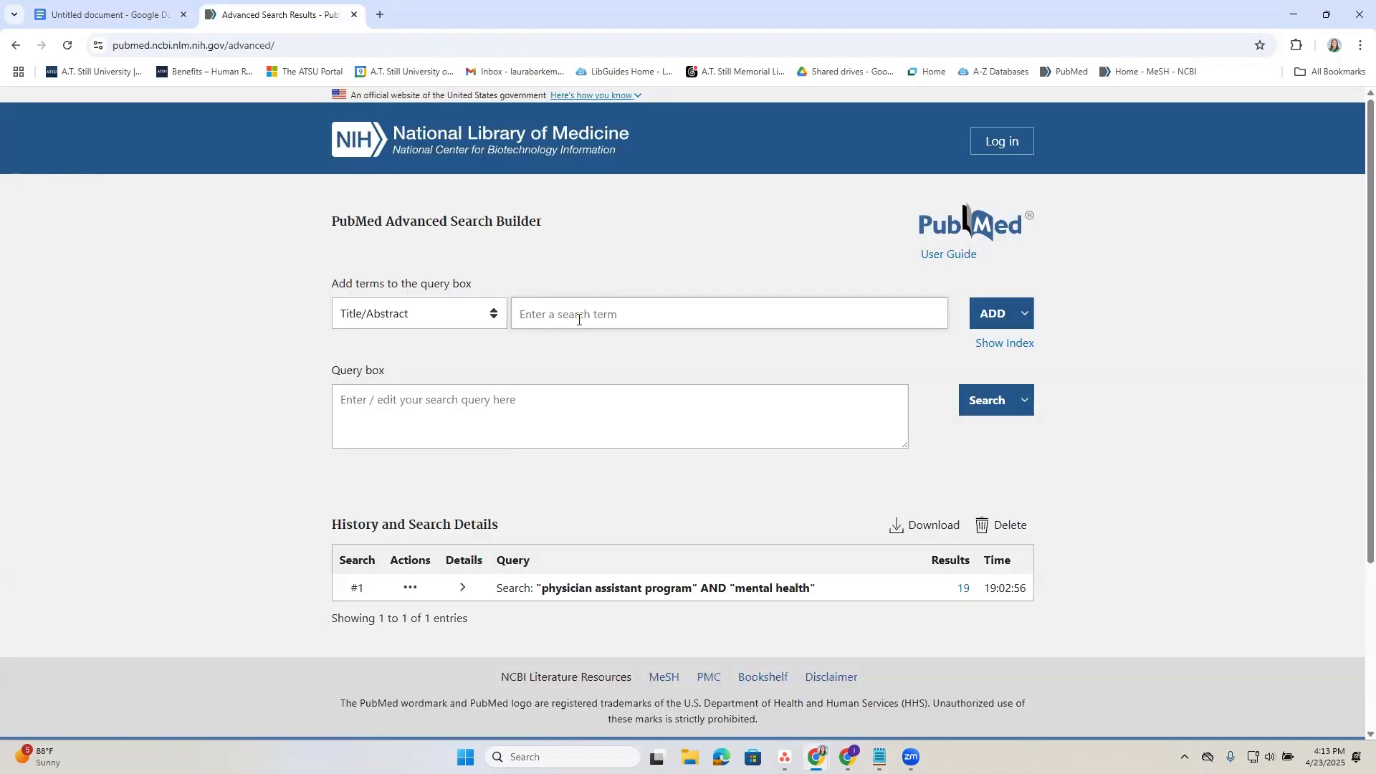
key(ctrl+v)
click(989, 314)
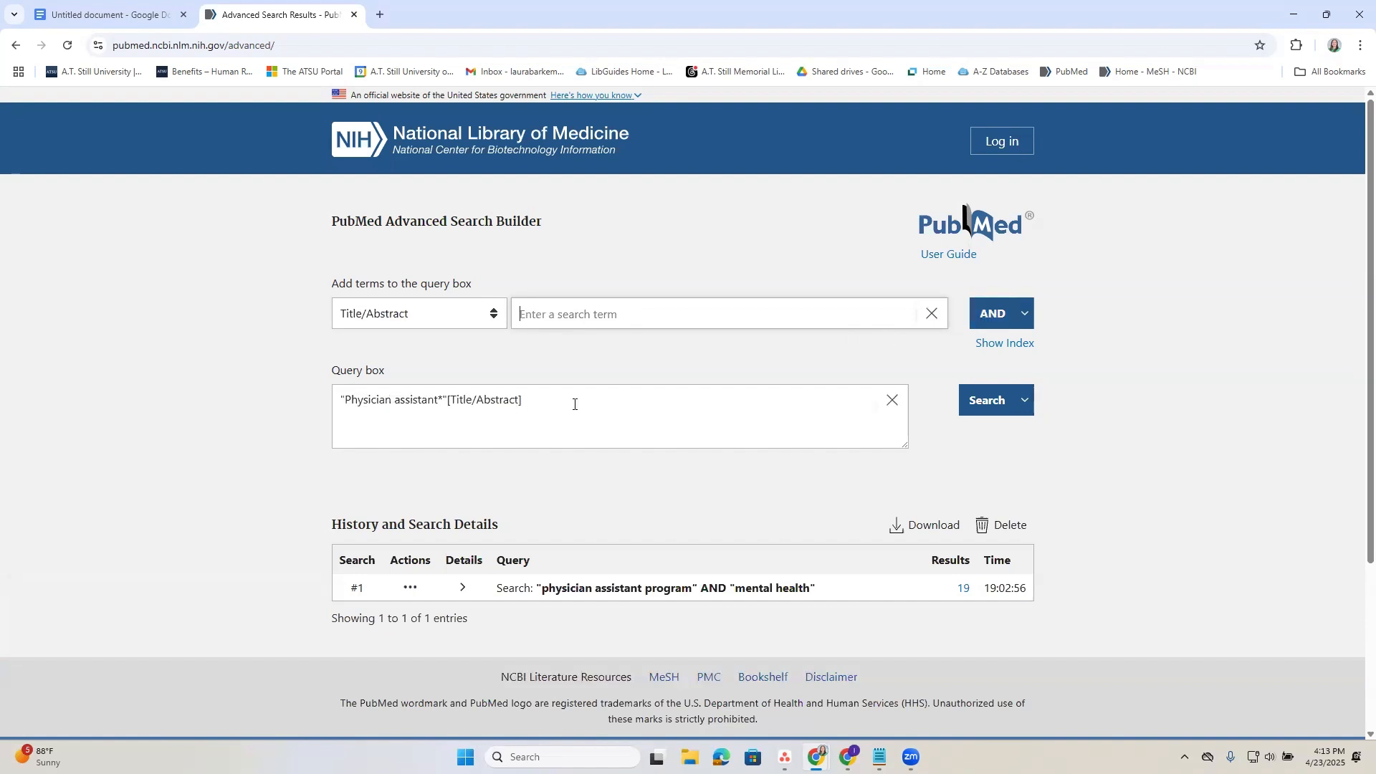
Copy "Nurse practitioner*" from the Google Docs keyword table and add it to the PubMed query with OR as a Title/Abstract term.
click(120, 14)
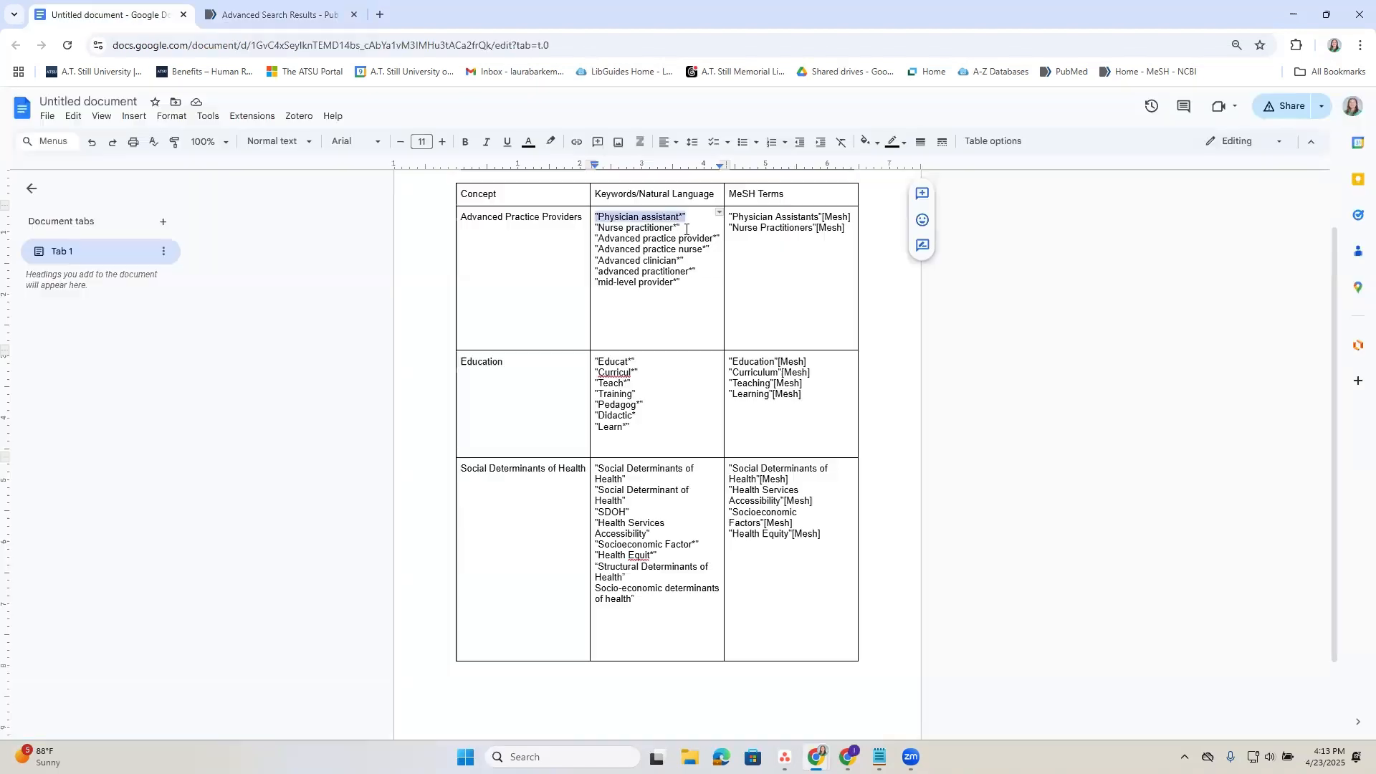
drag(682, 228, 596, 228)
key(ctrl+c)
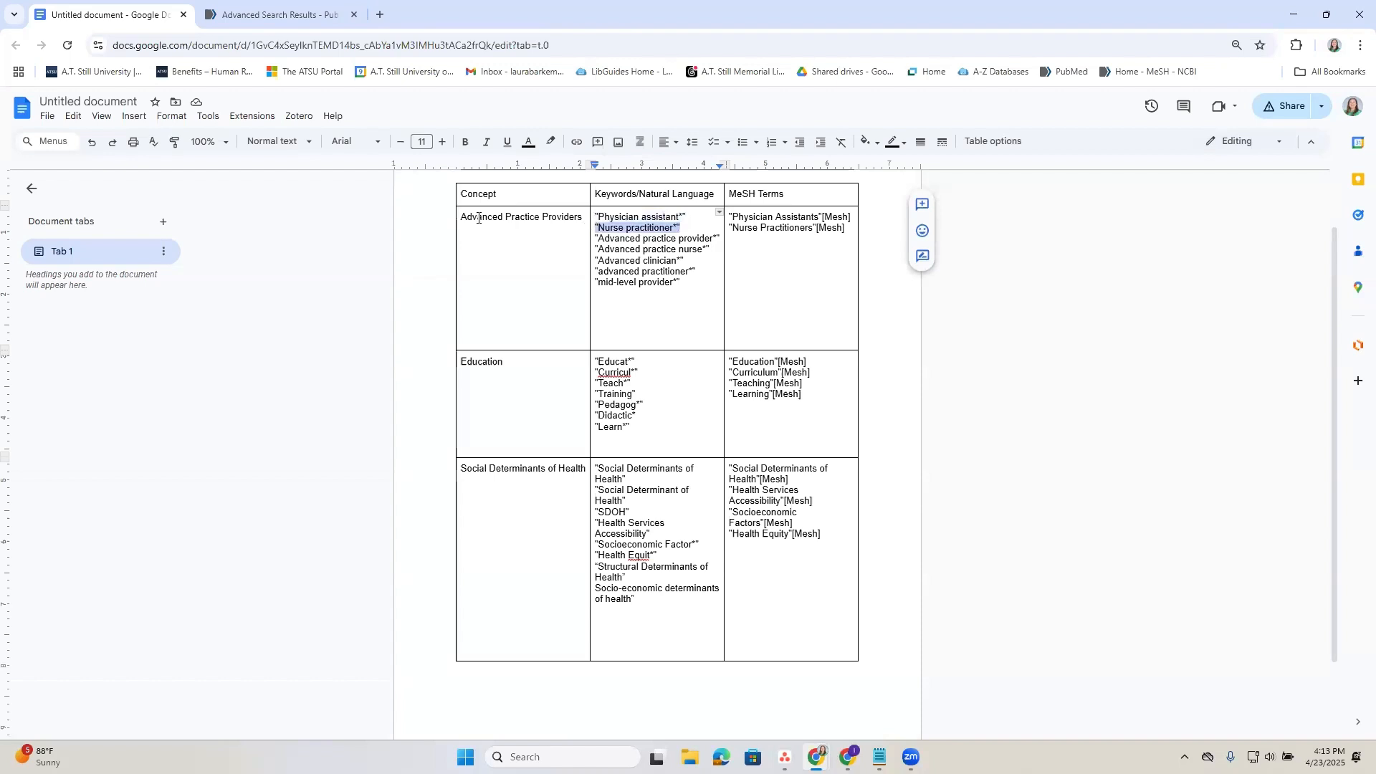
click(262, 10)
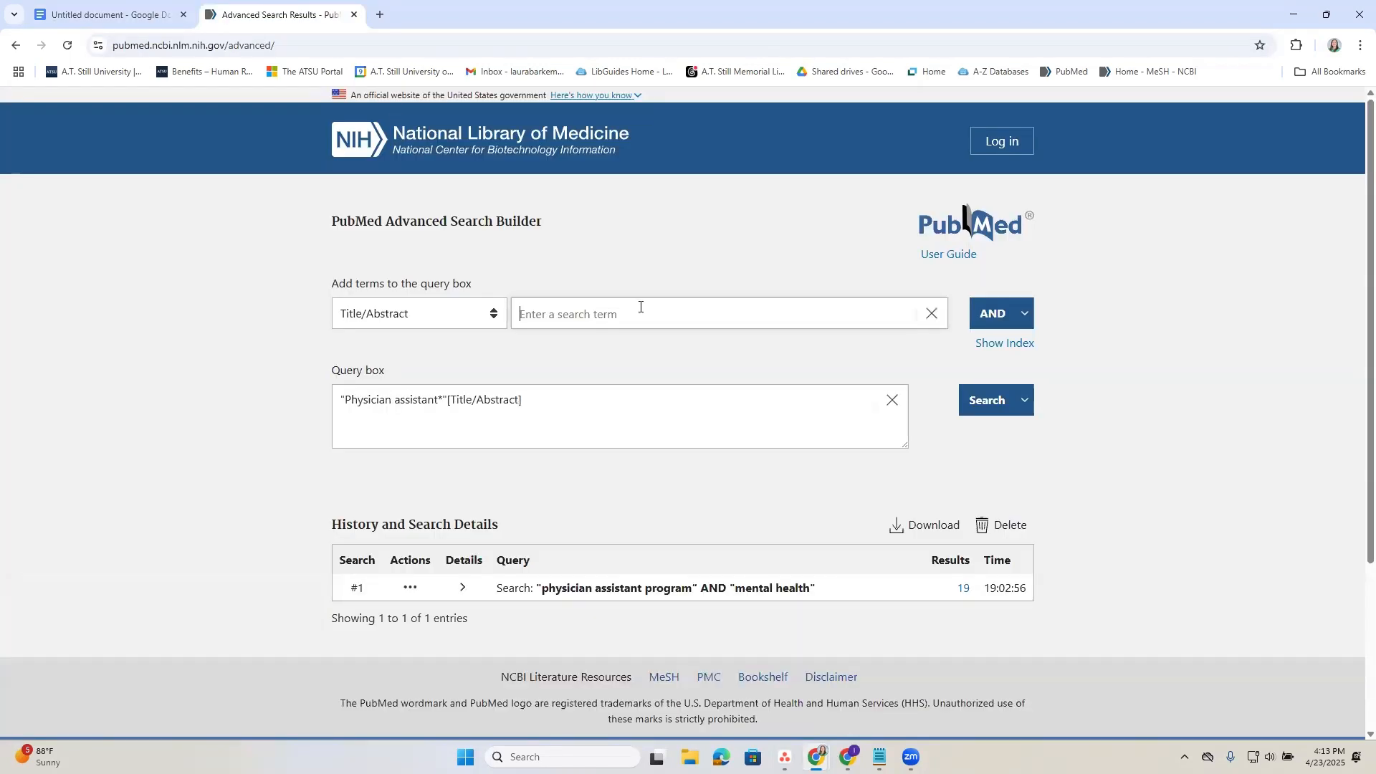
key(ctrl+v)
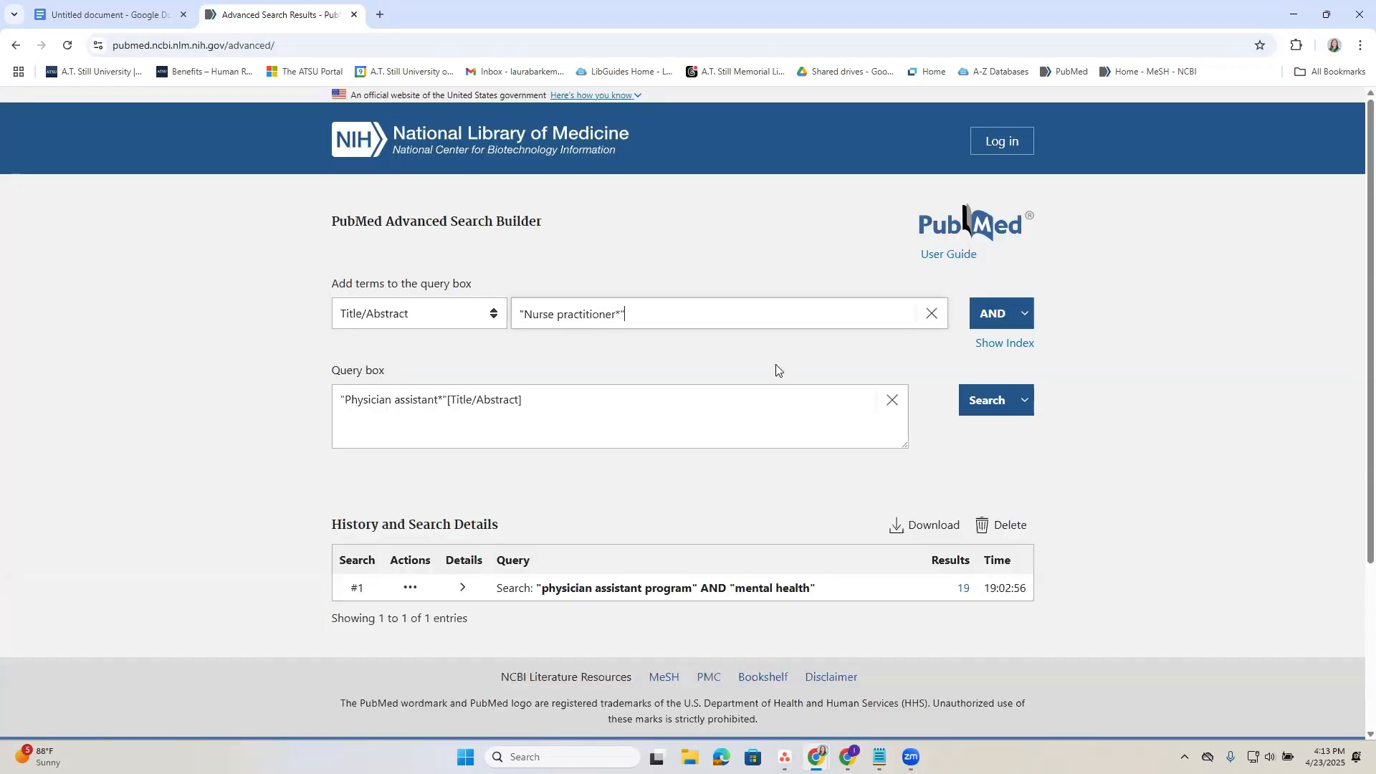
click(1025, 316)
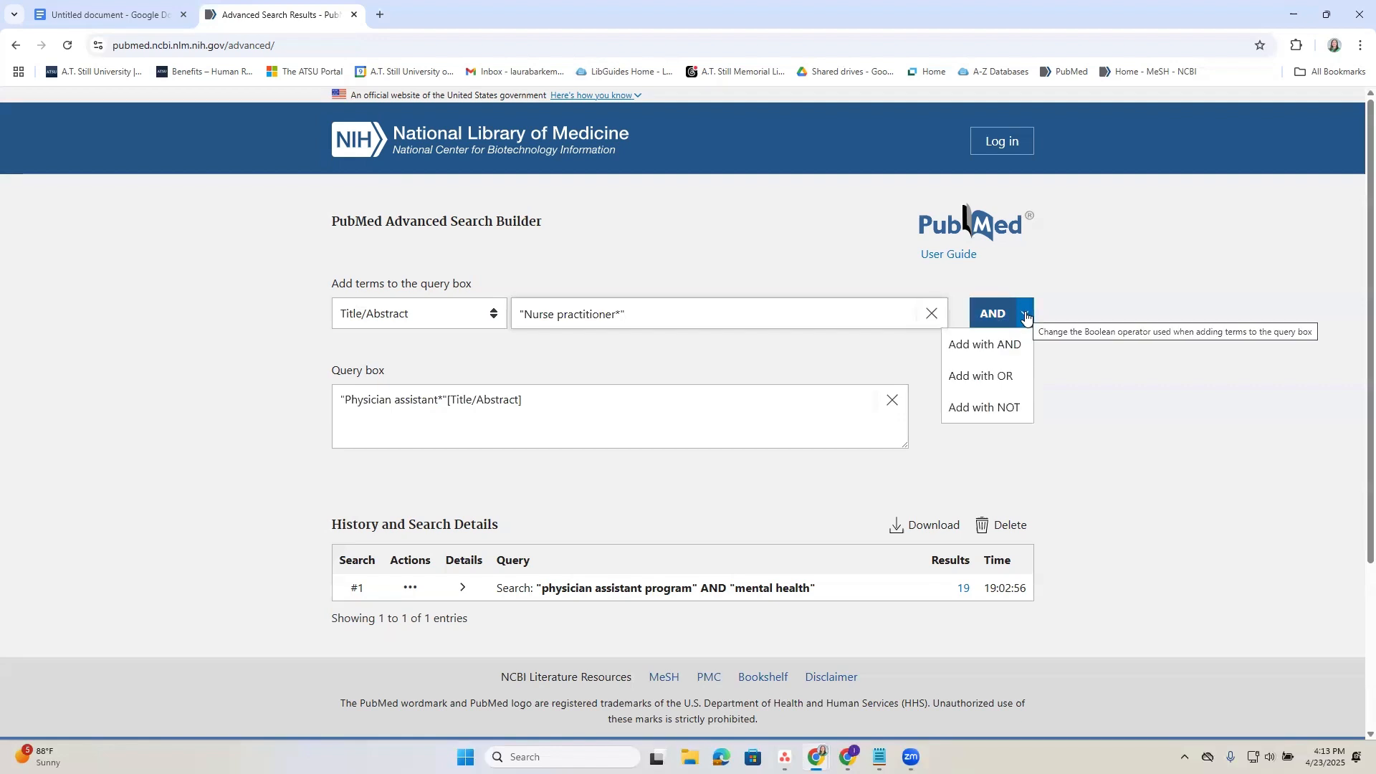
click(1005, 374)
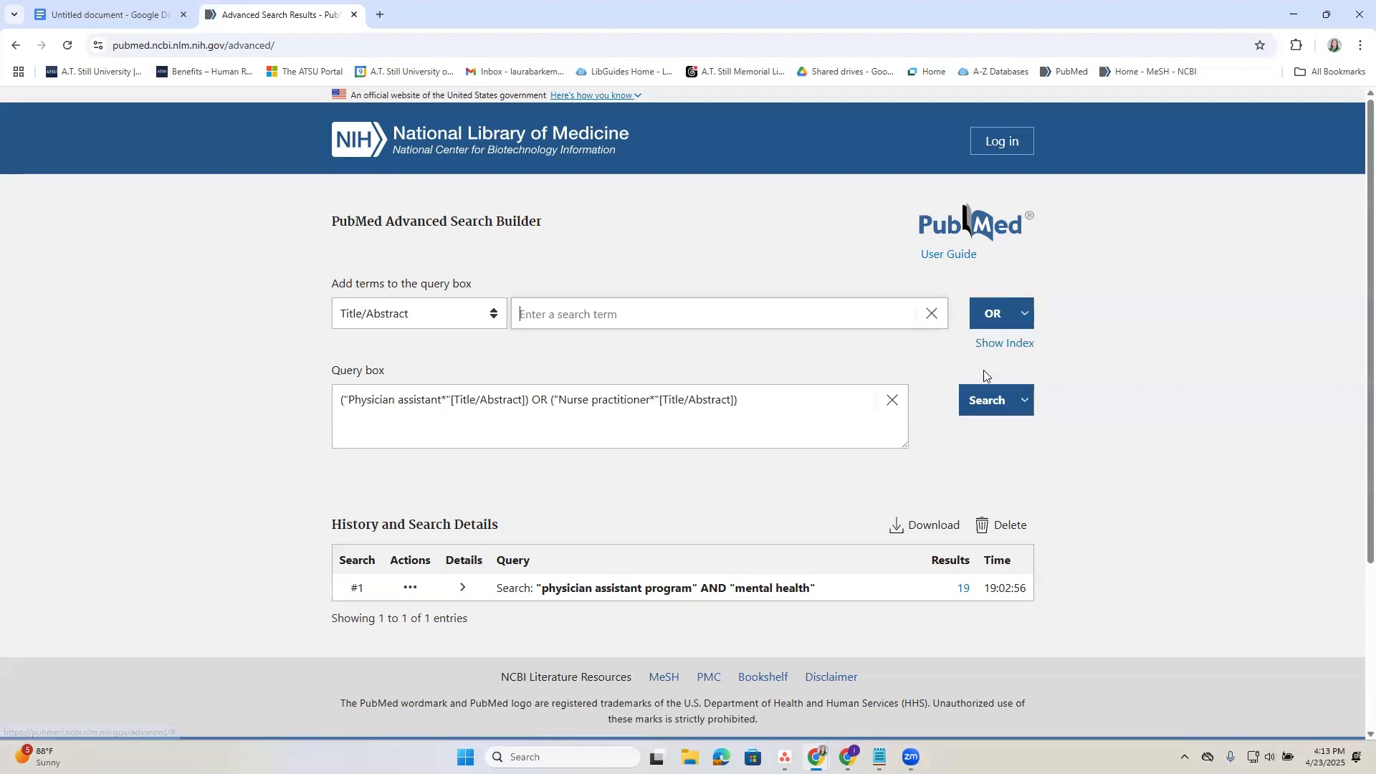
Copy "Advanced practice provider*" from the document's keyword column and add it to the PubMed query with OR in Title/Abstract.
click(107, 14)
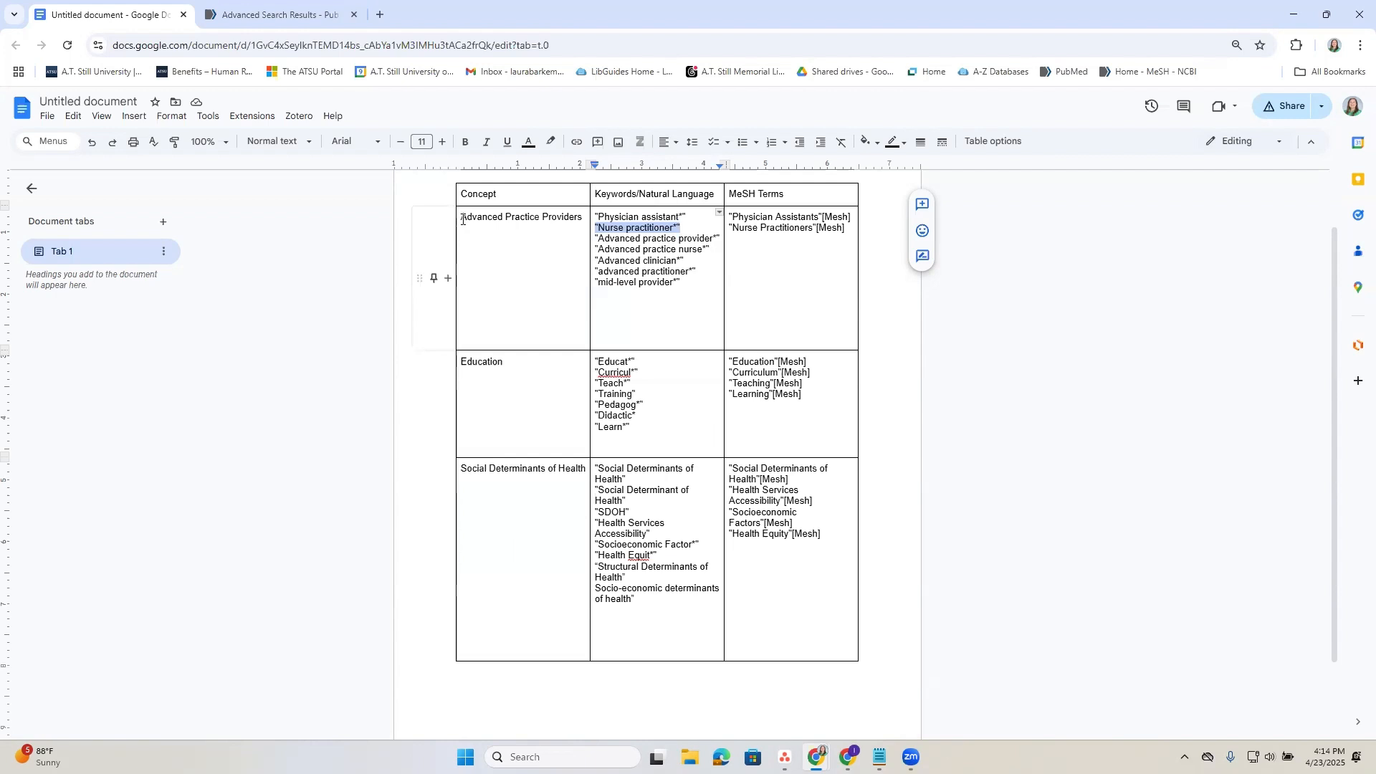
drag(460, 216, 584, 225)
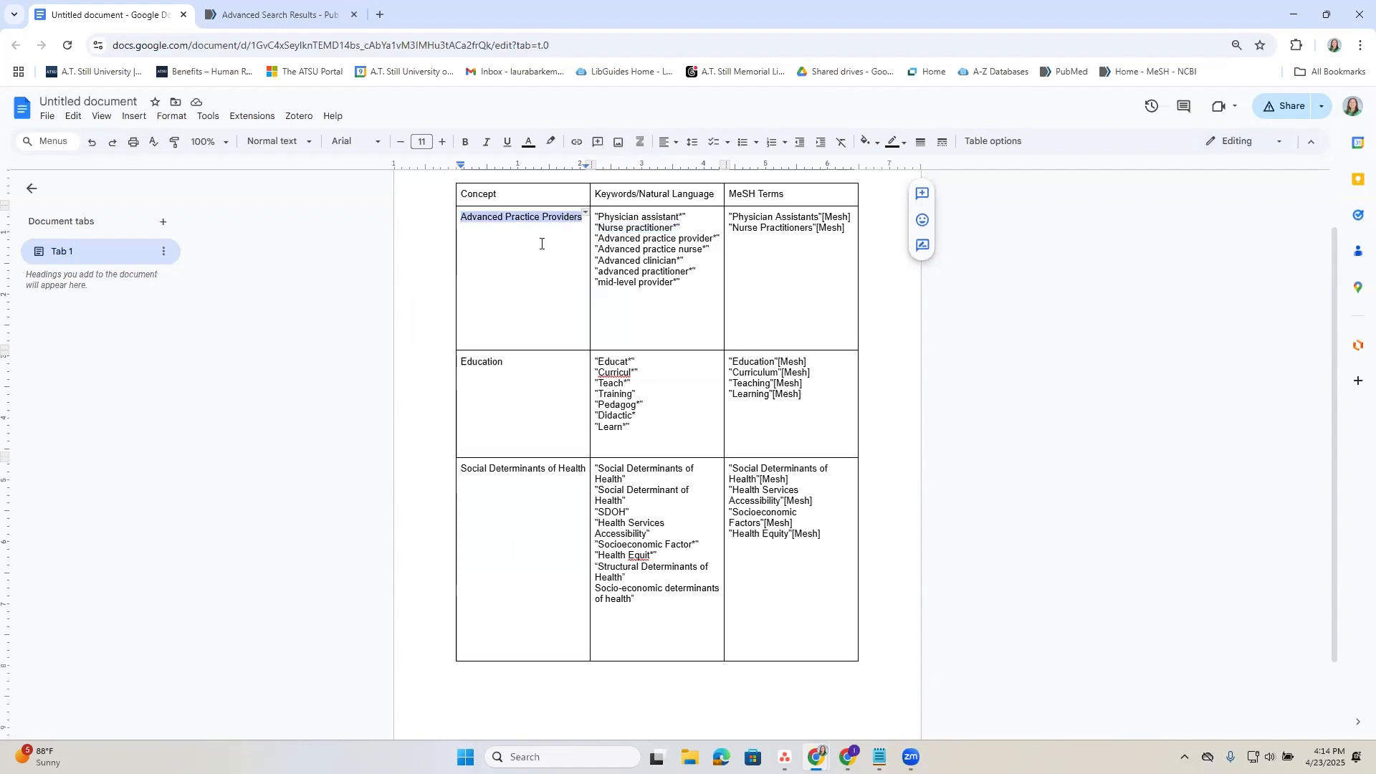
drag(460, 362, 506, 364)
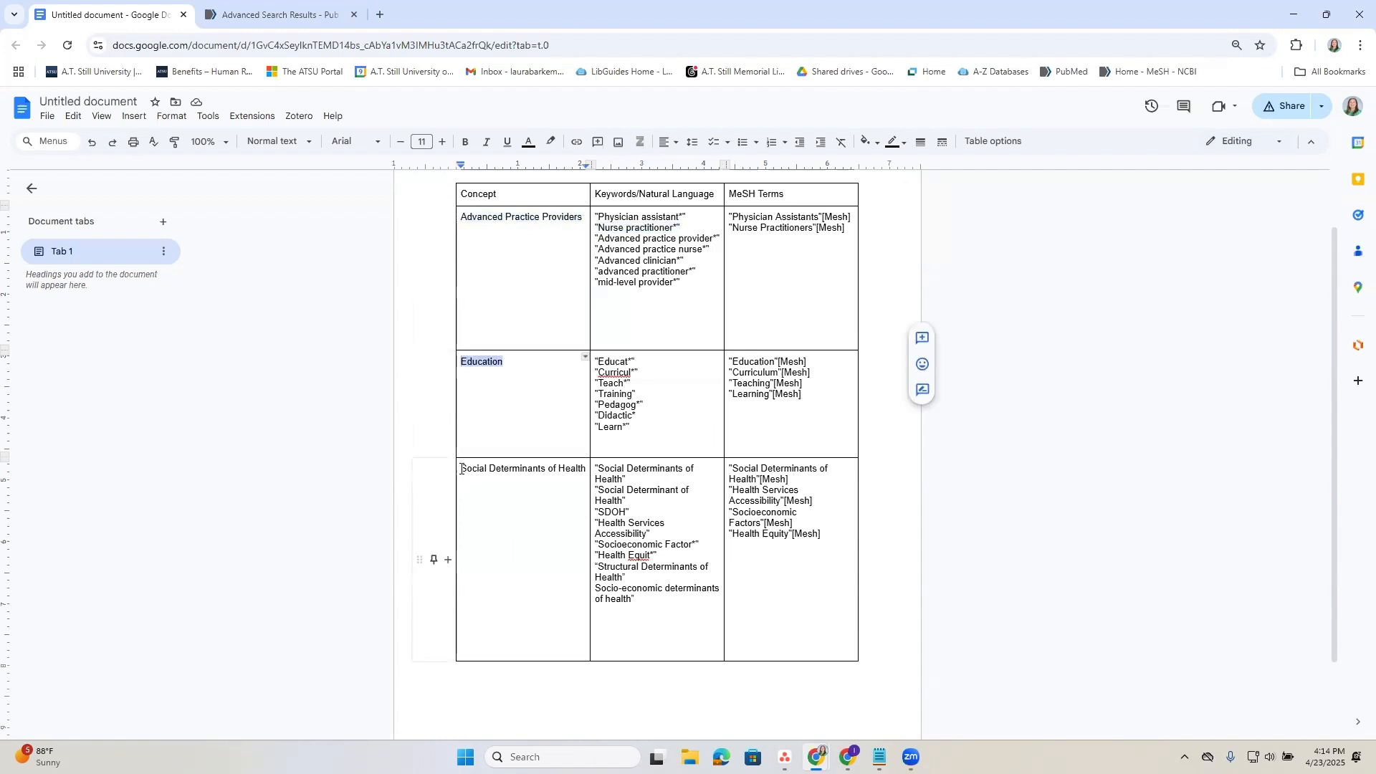
drag(461, 469, 588, 473)
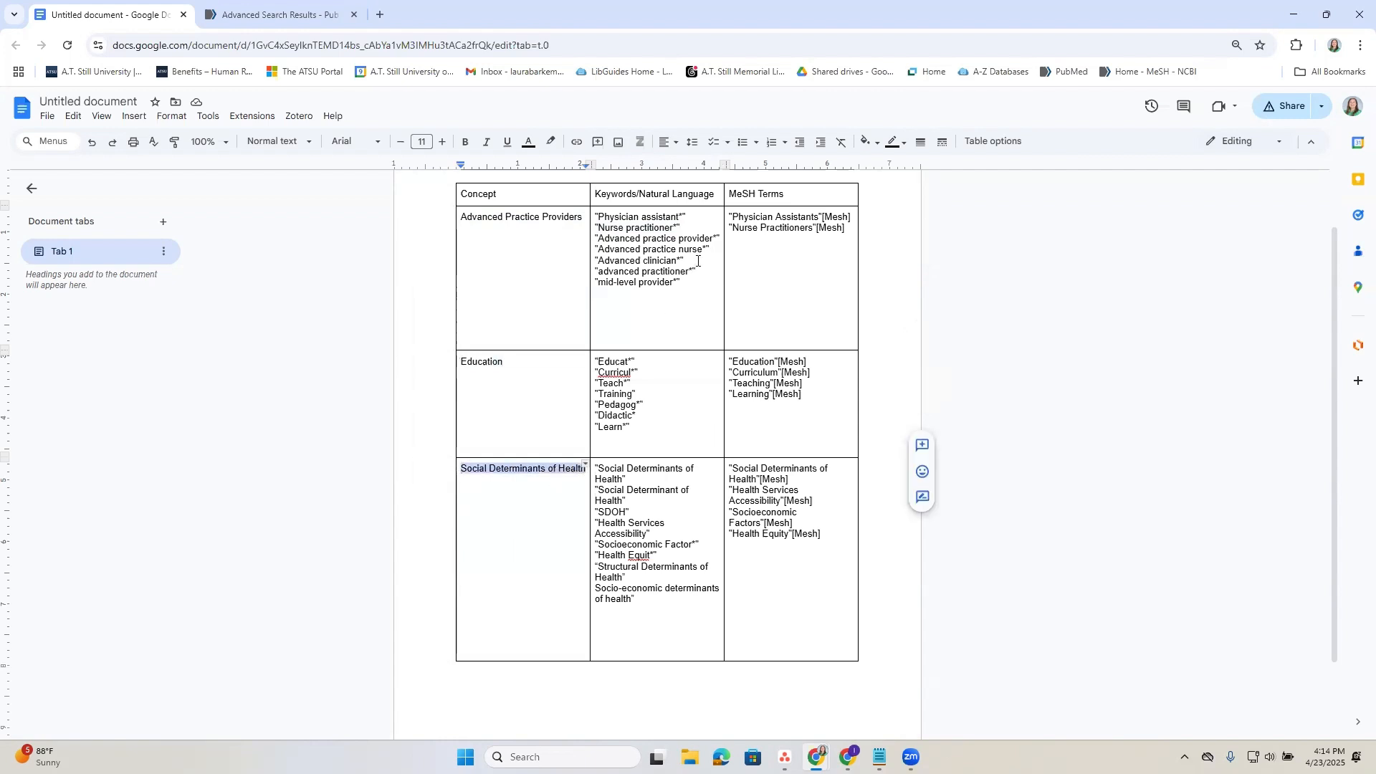
click(644, 270)
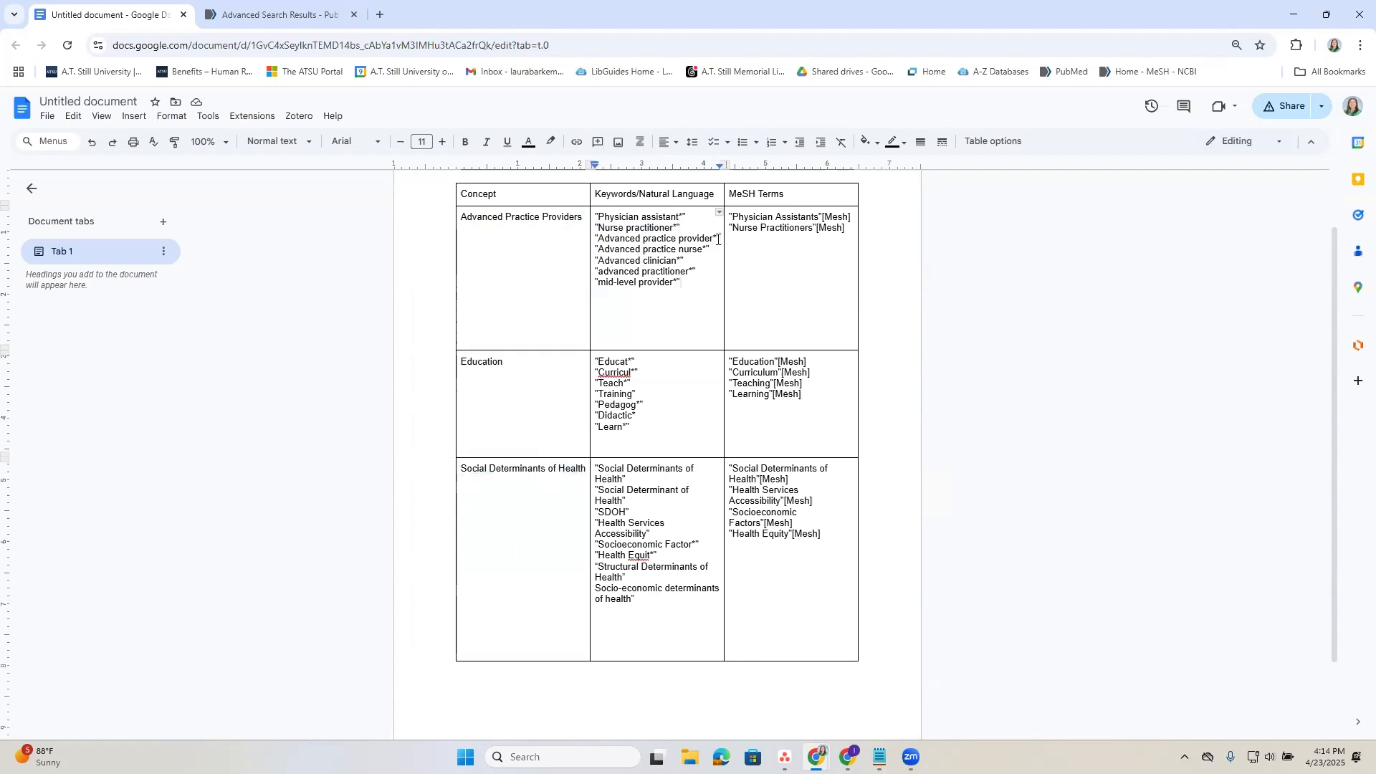
drag(720, 239, 597, 238)
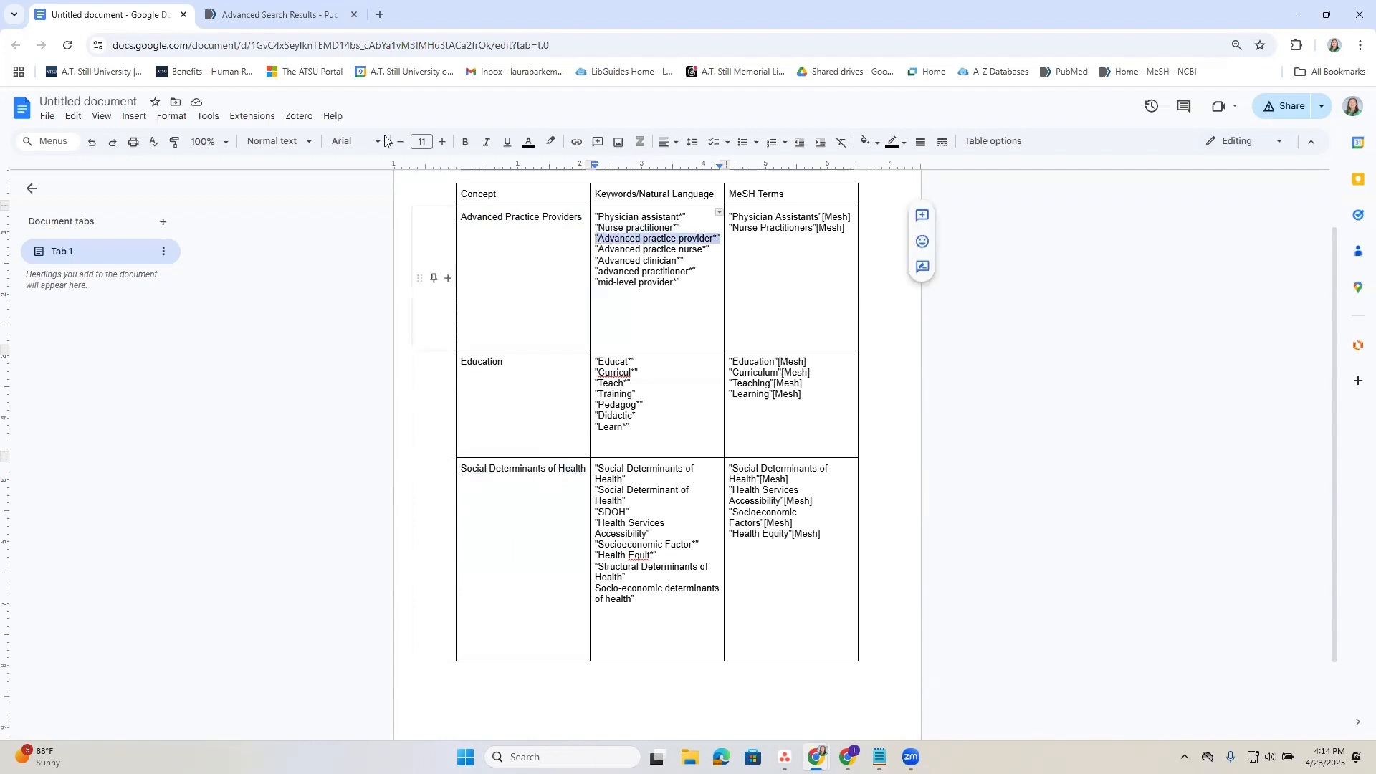
click(279, 14)
click(552, 305)
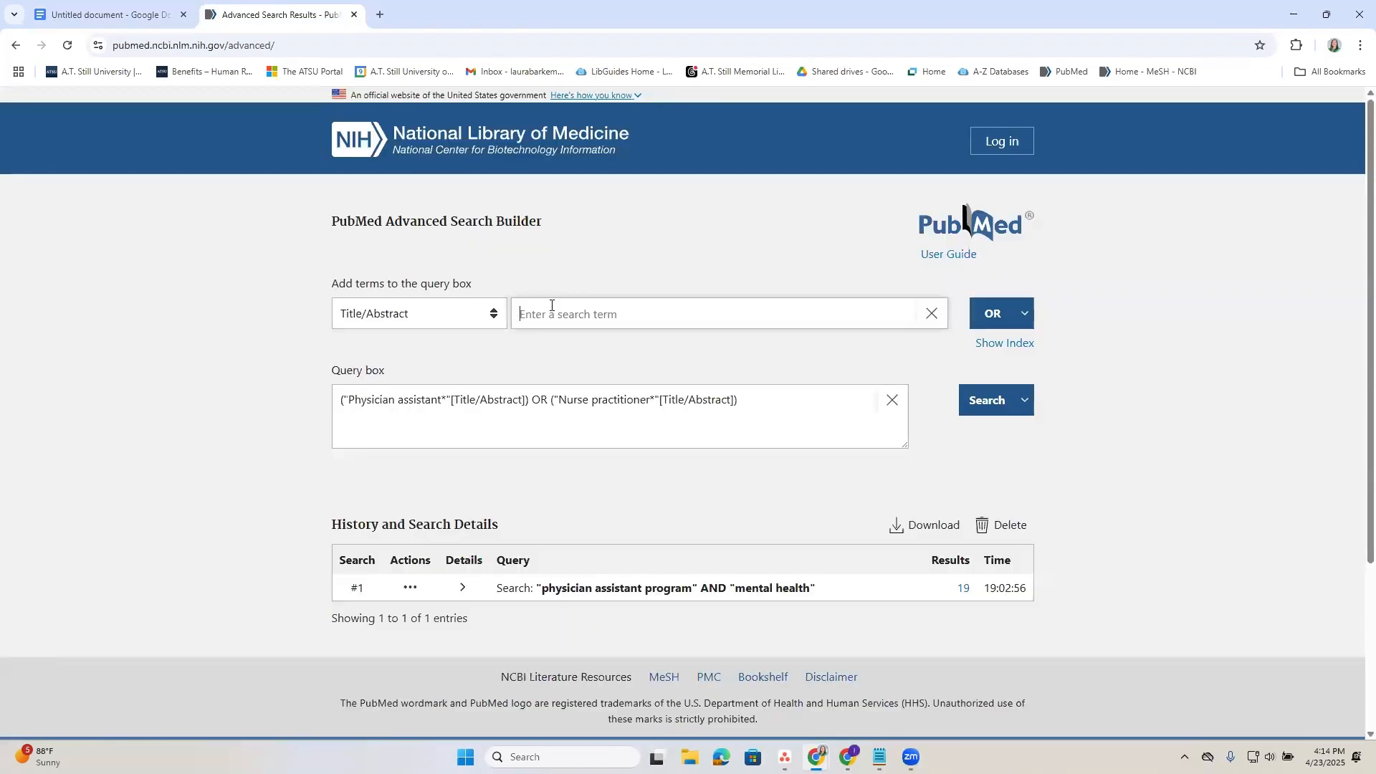
text("Advanced practice provider*")
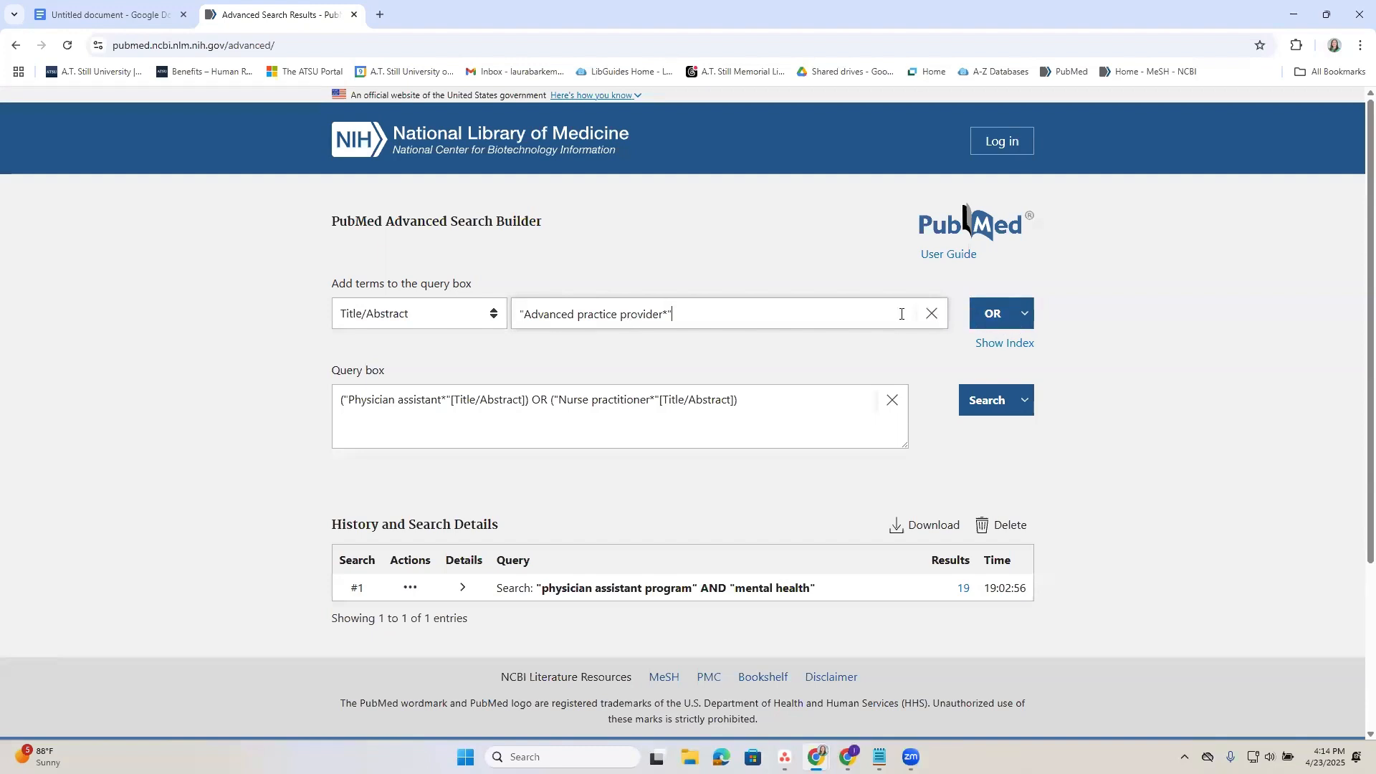
click(1003, 329)
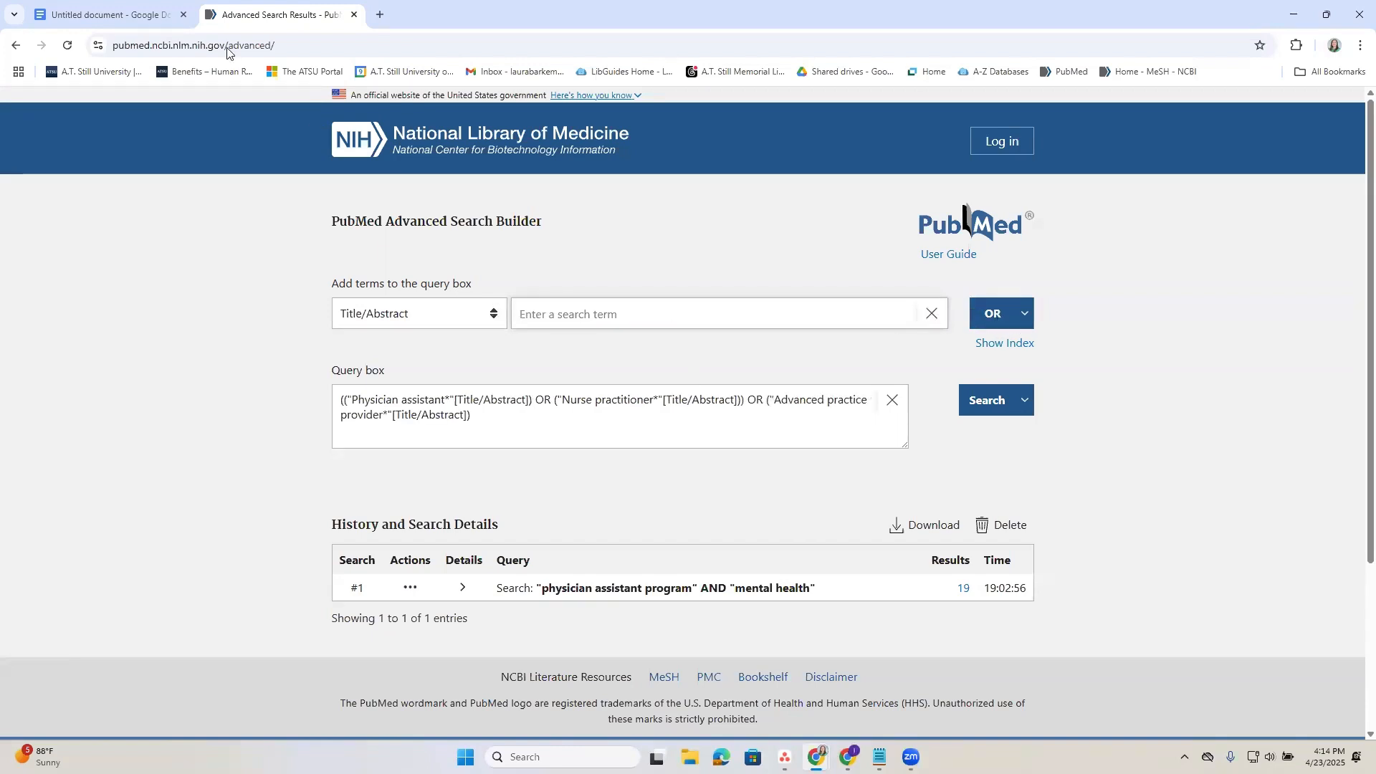
Copy "Advanced practice nurse*" from the document's keyword column and add it to the PubMed query with OR in Title/Abstract.
click(129, 13)
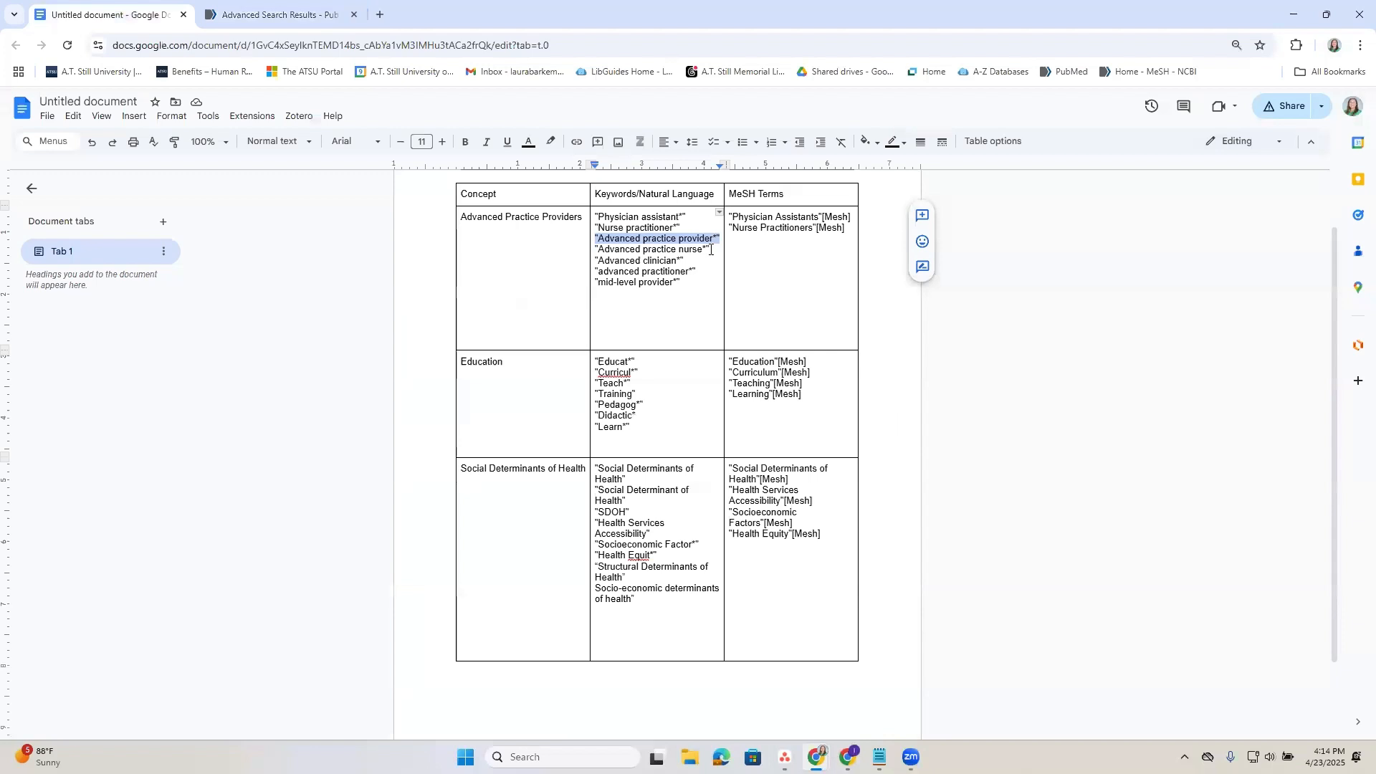
drag(711, 249, 585, 250)
click(605, 259)
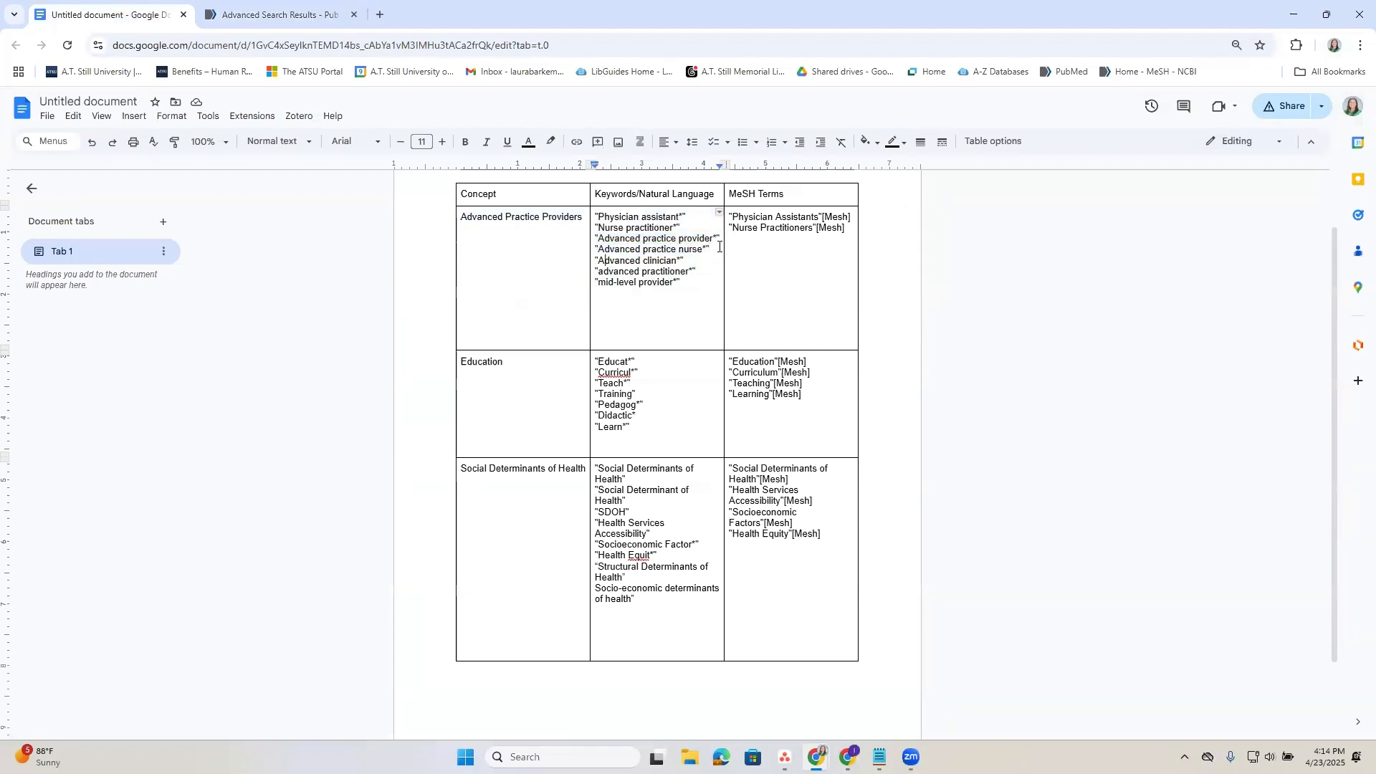
drag(719, 247, 599, 241)
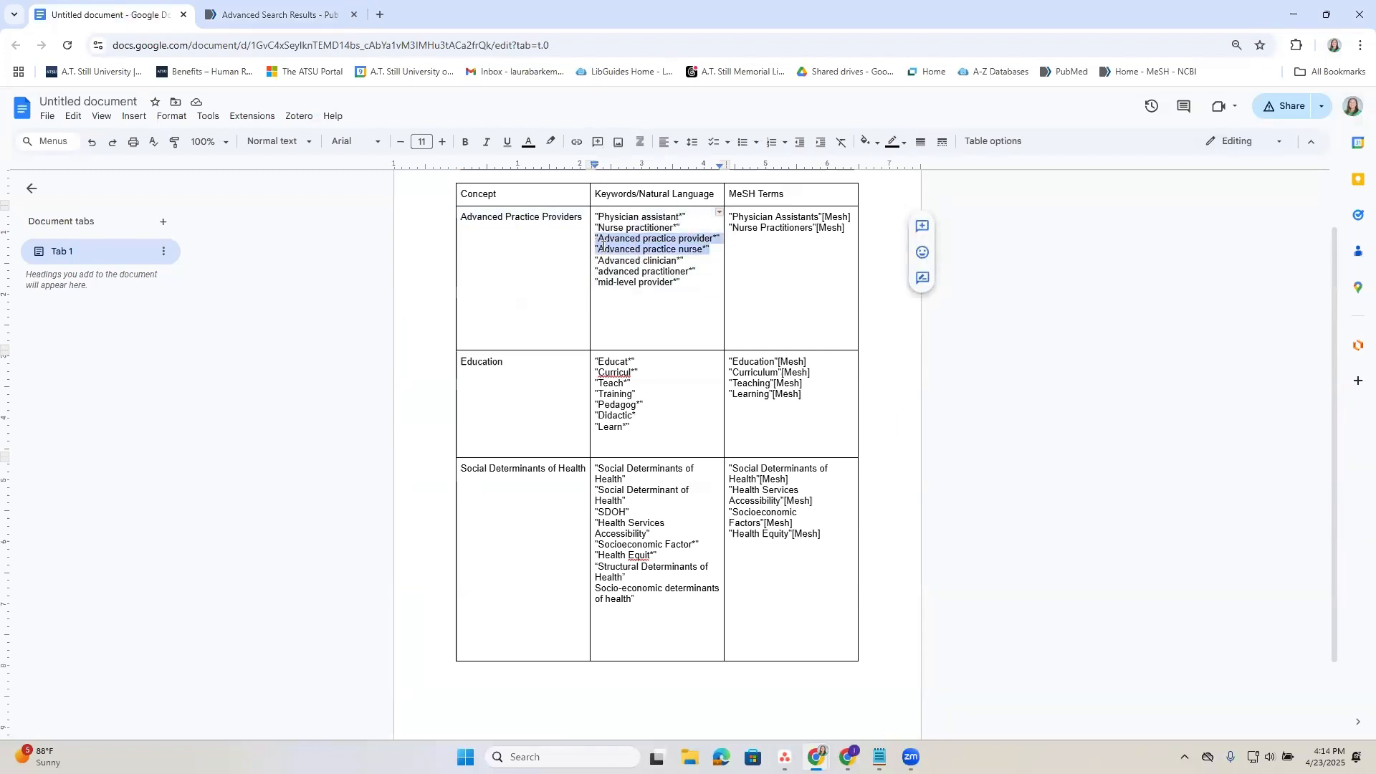
click(602, 245)
drag(710, 250, 597, 249)
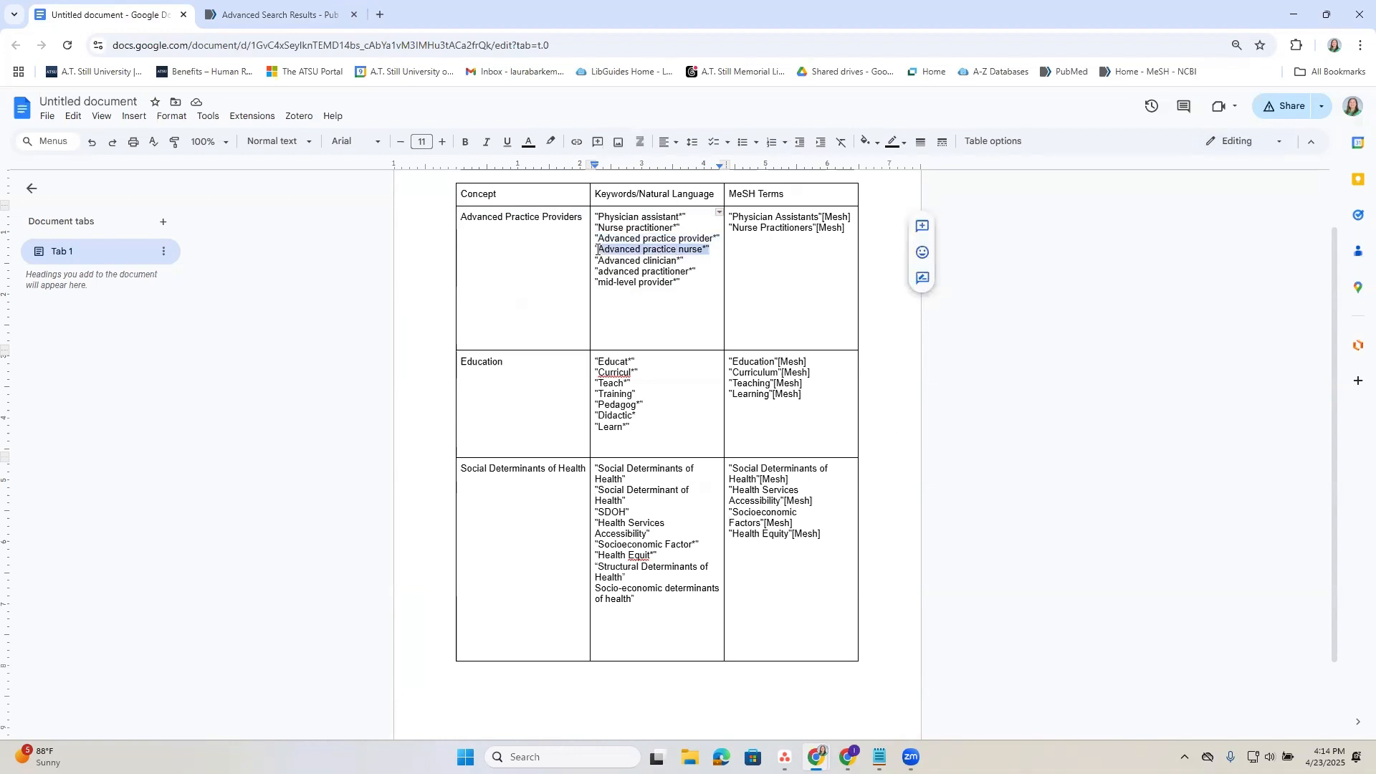
click(281, 16)
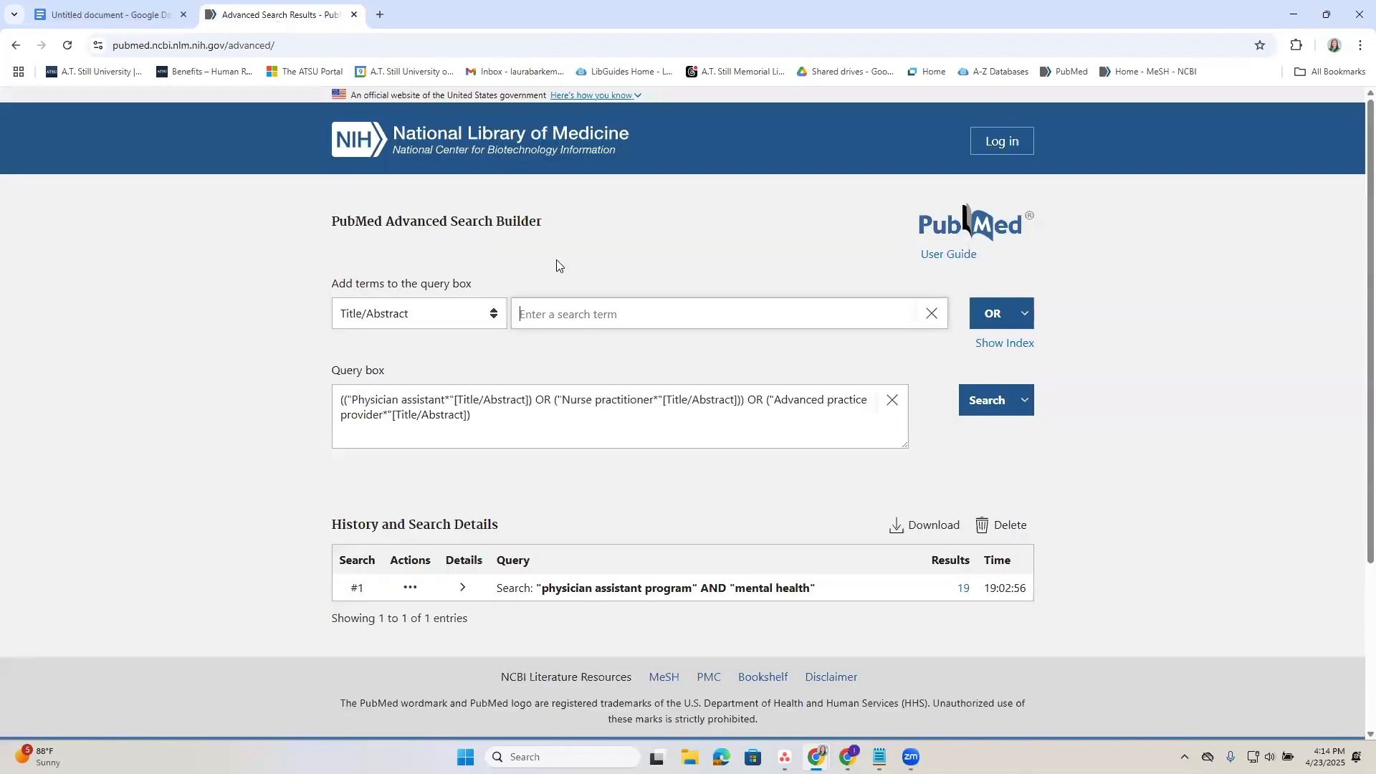
click(622, 314)
text("Advanced practice nurse*")
click(993, 313)
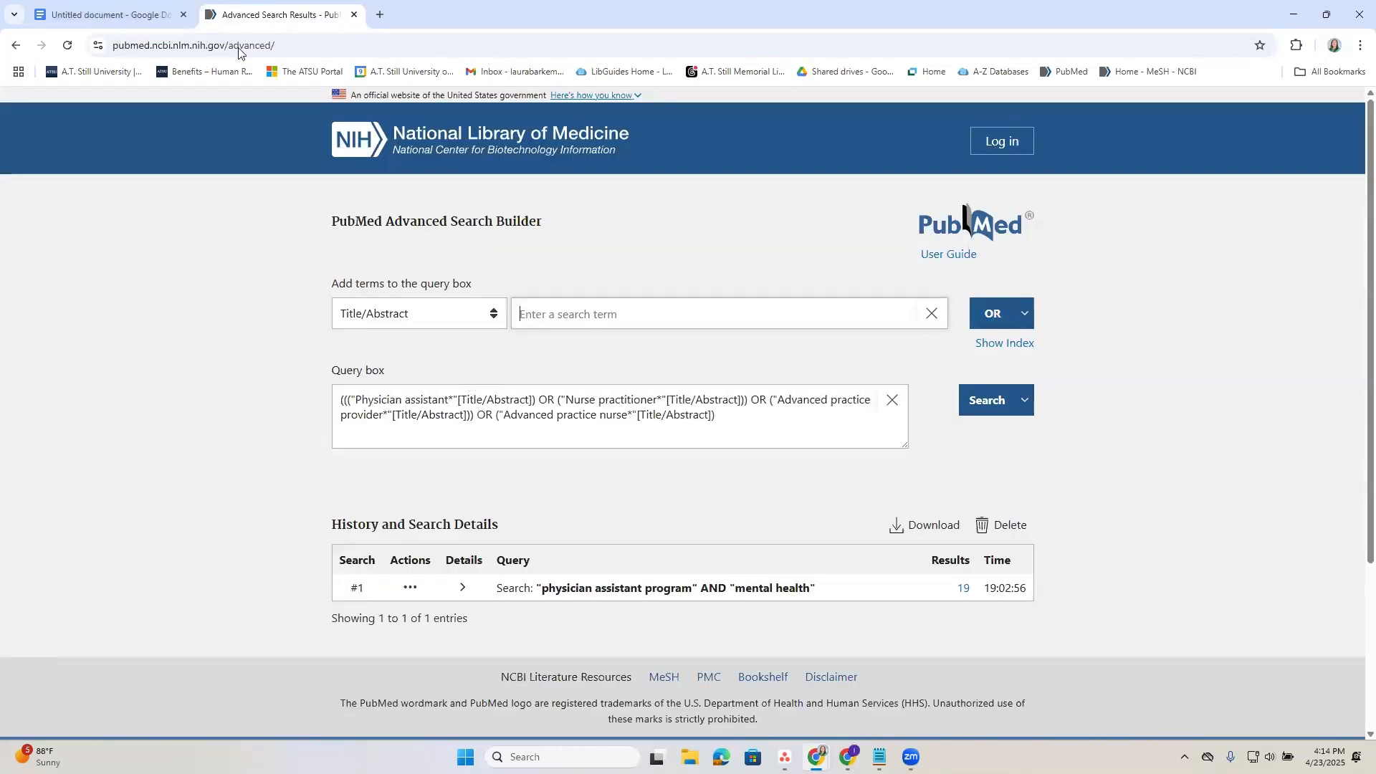
Copy "Advanced clinician*" from the document's keyword column and add it to the PubMed query with OR in Title/Abstract.
click(144, 7)
drag(684, 260, 596, 260)
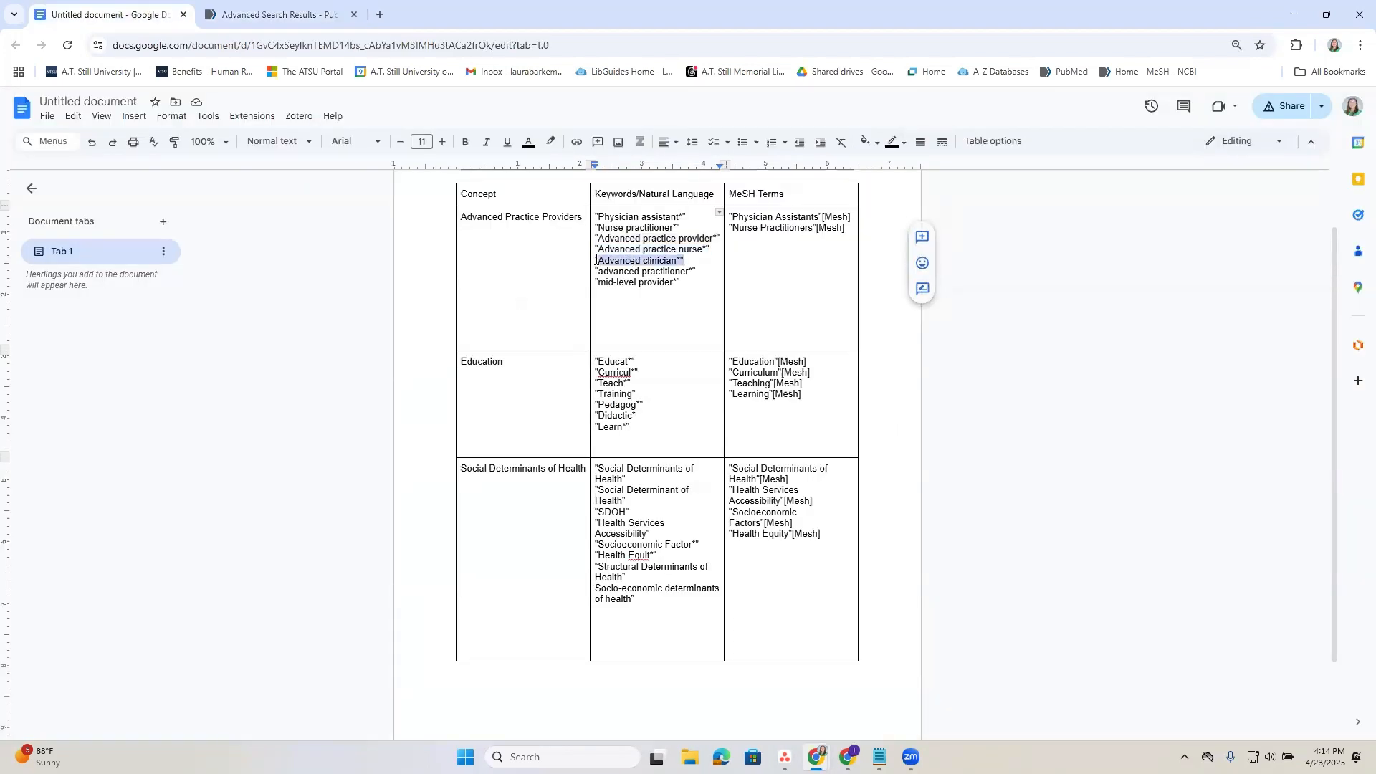
key(ctrl+c)
click(281, 15)
click(609, 313)
key(ctrl+v)
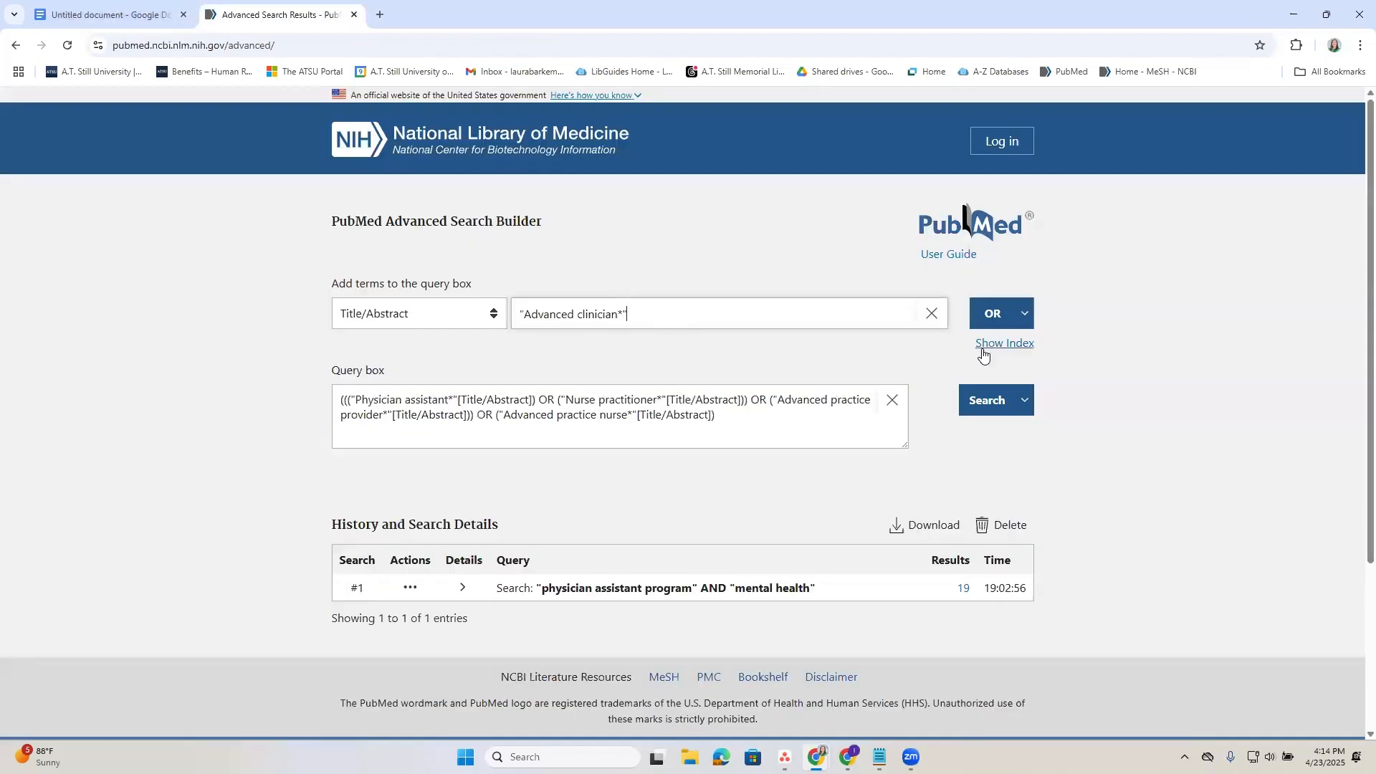
click(993, 316)
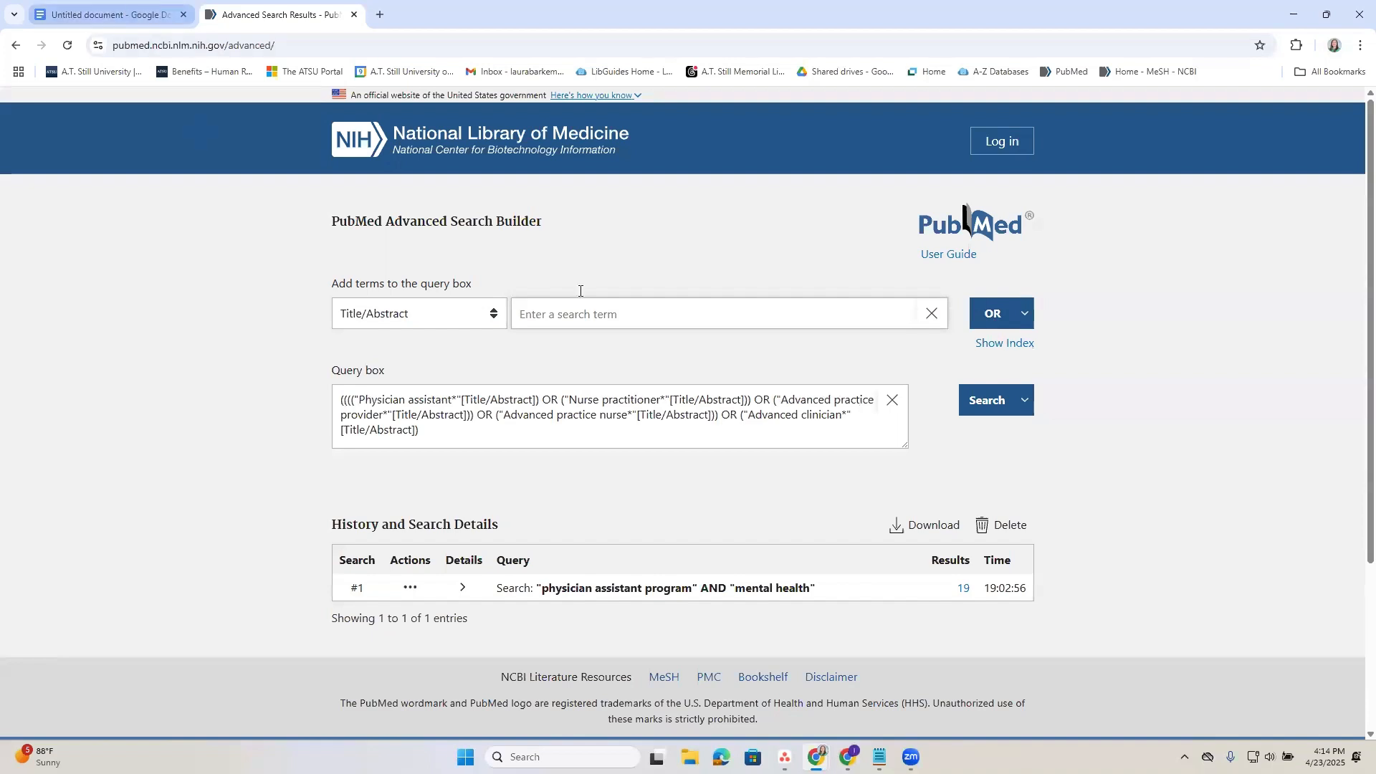
Copy "advanced practitioner*" from the document's keyword column and add it to the PubMed query with OR in Title/Abstract.
key(ctrl+1)
drag(700, 272, 594, 273)
click(277, 10)
click(715, 311)
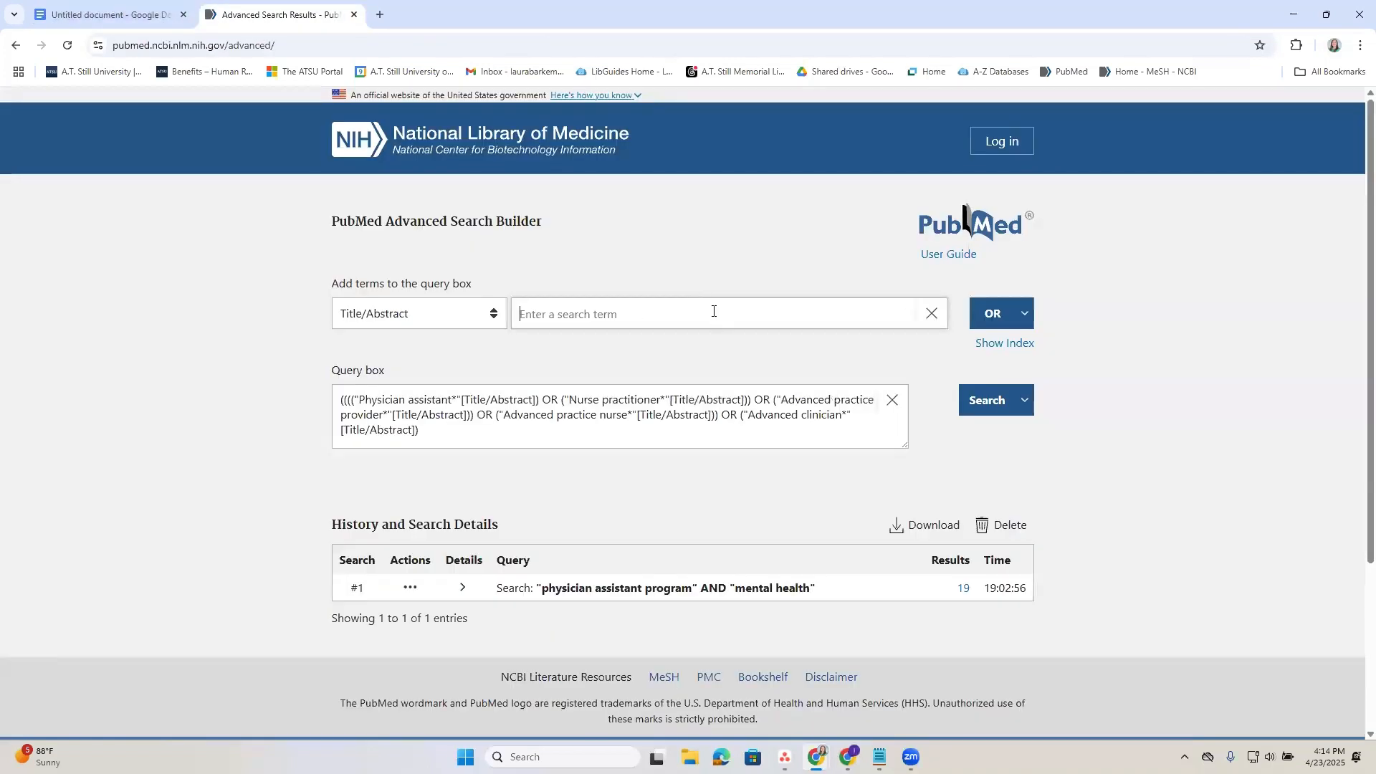
key(ctrl+v)
click(1005, 315)
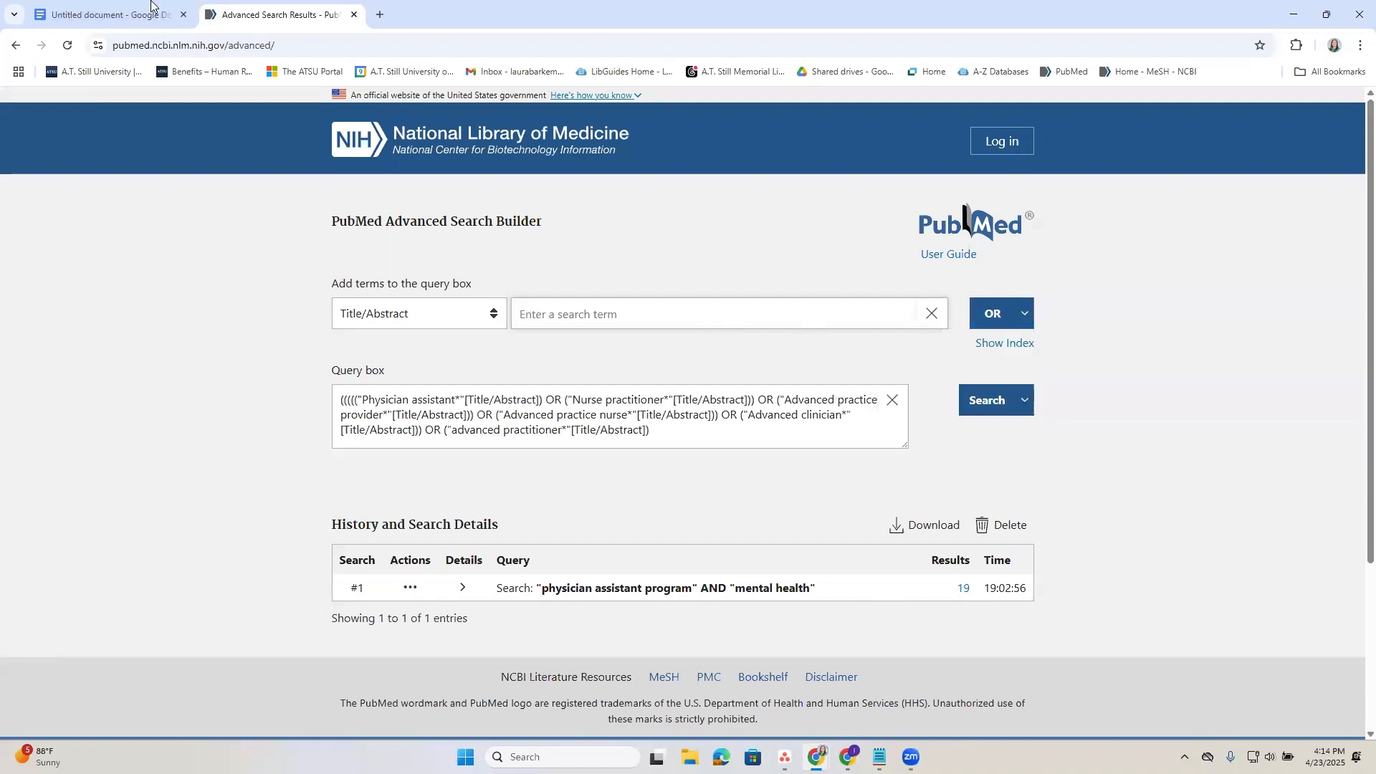
Copy "mid-level provider*" from the document's keyword column and add it to the PubMed query with OR in Title/Abstract.
key(ctrl+1)
drag(687, 283, 595, 283)
key(ctrl+c)
click(276, 14)
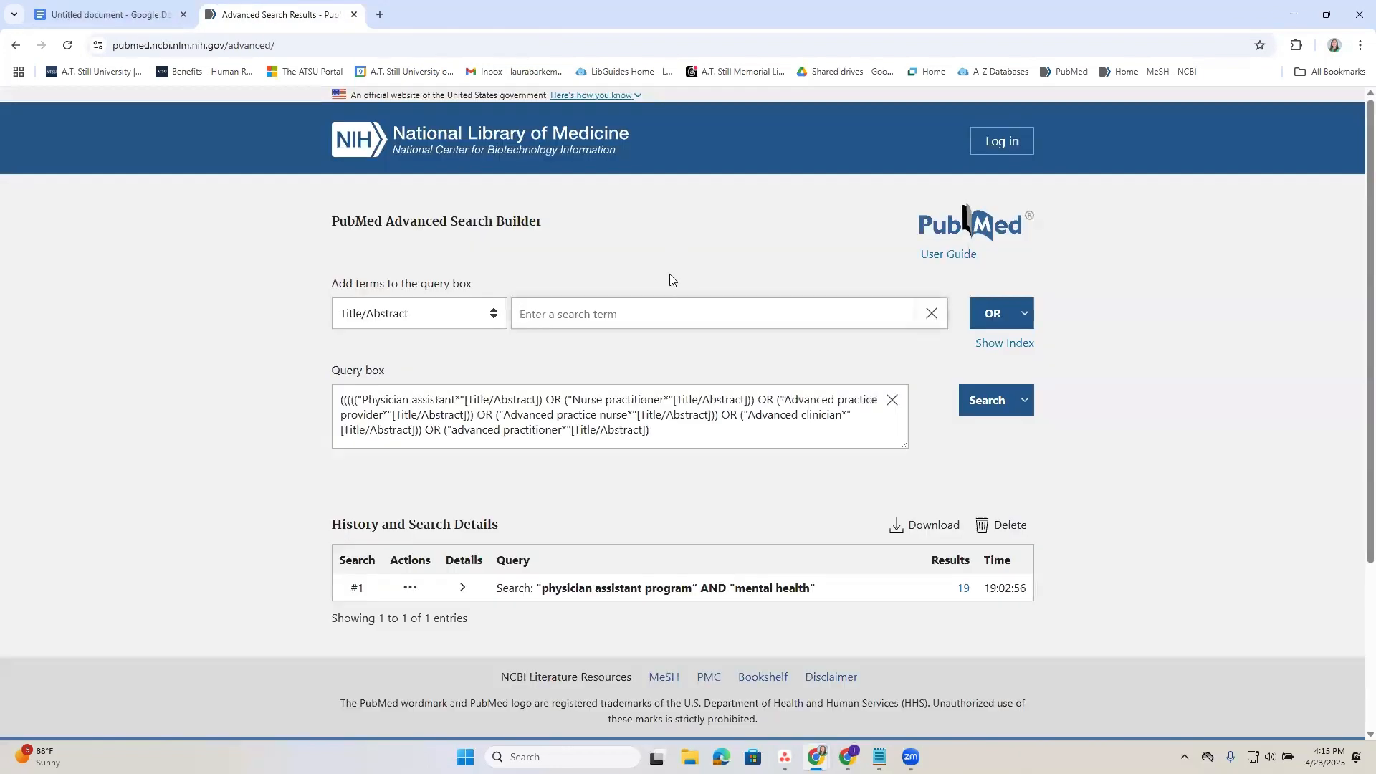
click(672, 313)
key(ctrl+v)
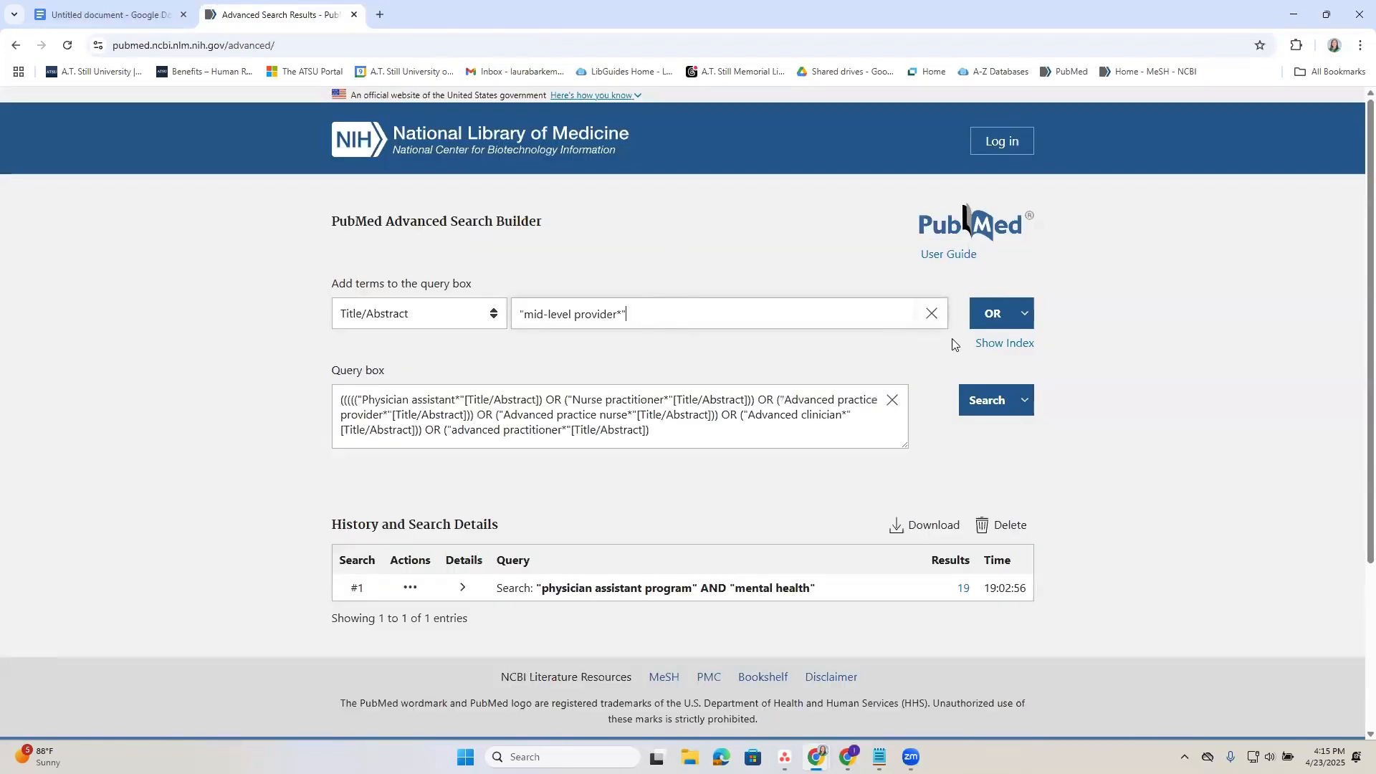
click(989, 320)
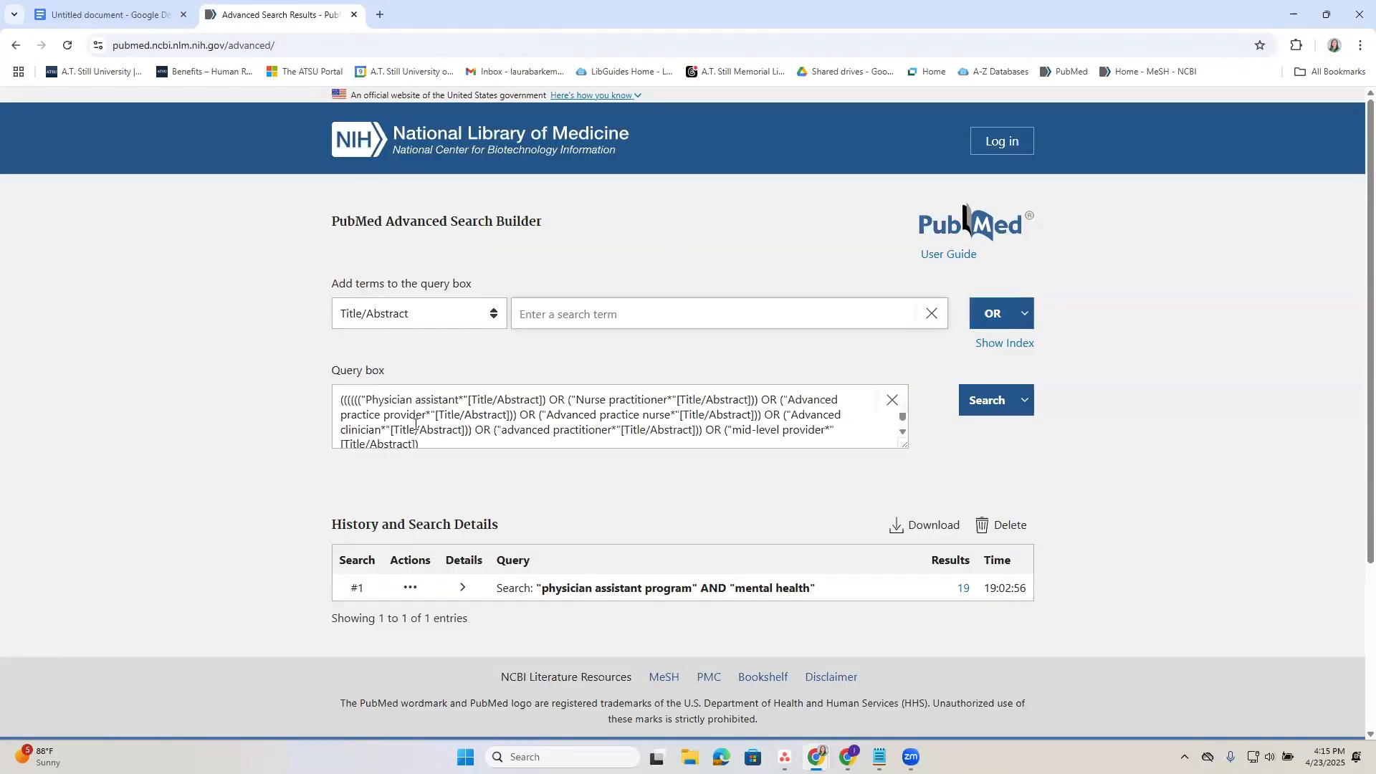
Copy "Physician Assistants"[Mesh] from the document's MeSH Terms column and add it to the PubMed query with OR.
click(113, 8)
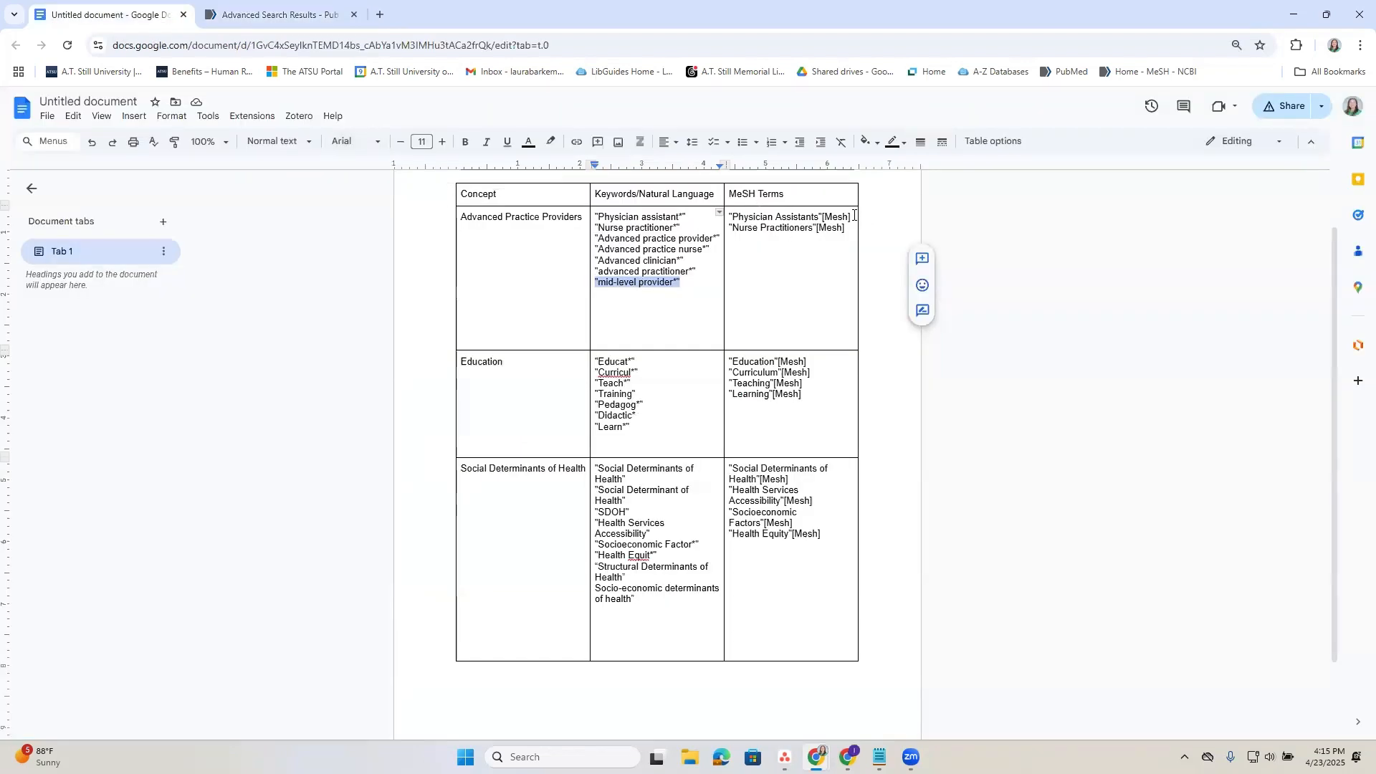
drag(853, 216, 701, 222)
key(ctrl+c)
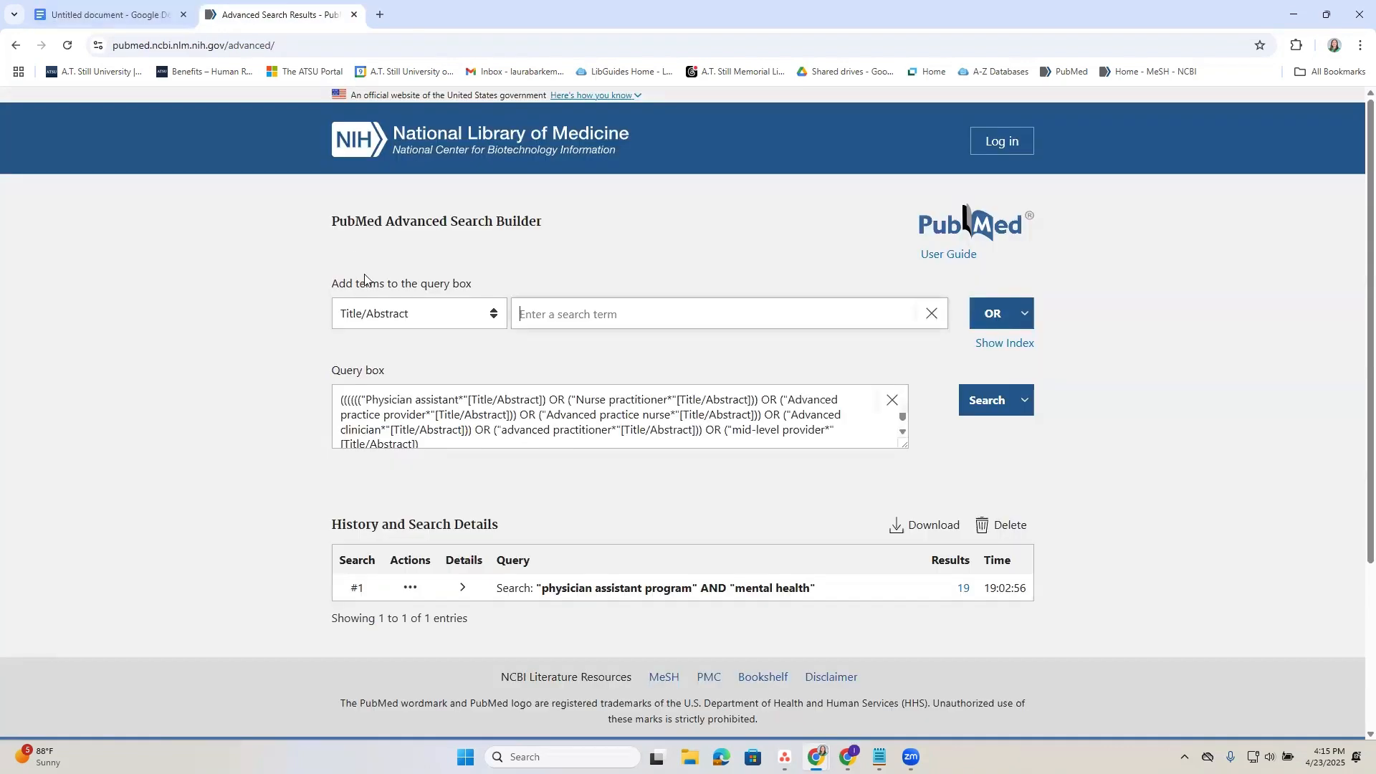
click(247, 12)
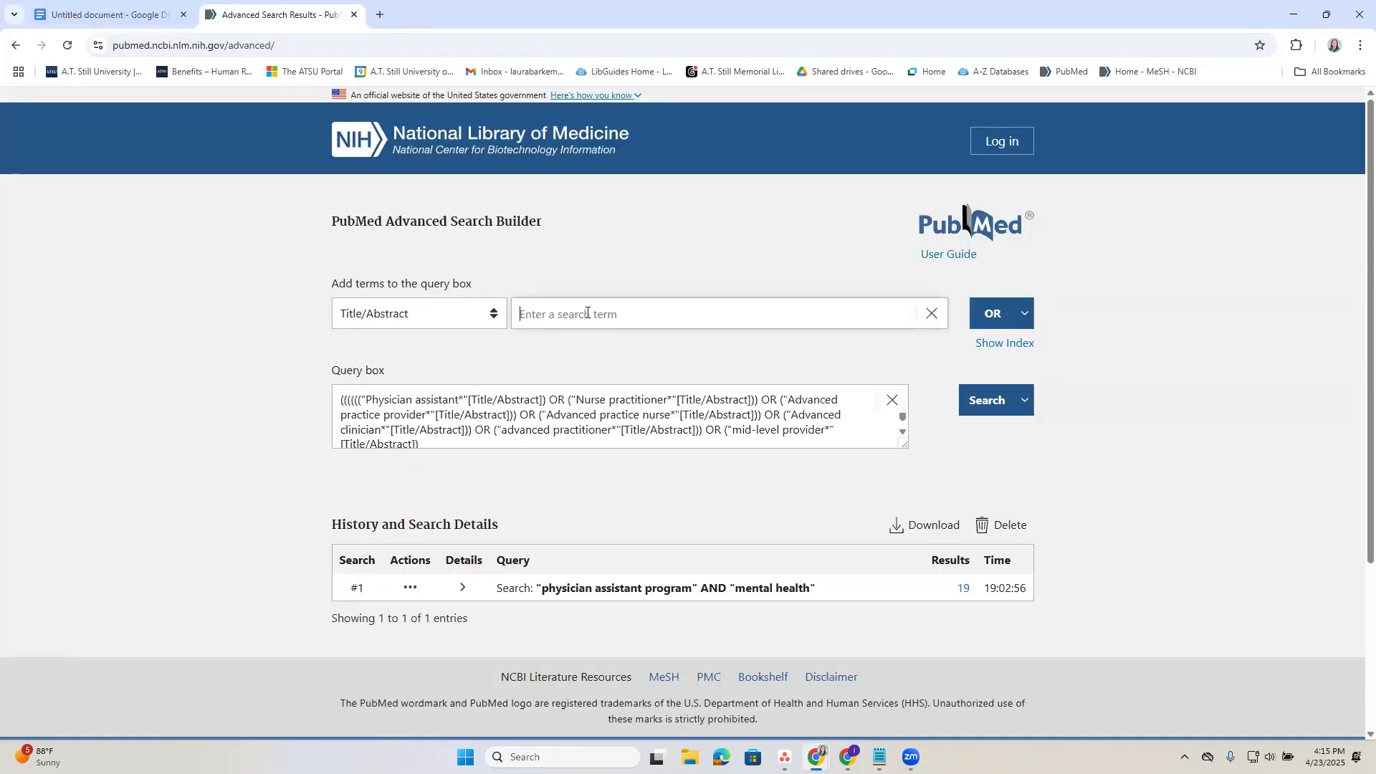
key(ctrl+v)
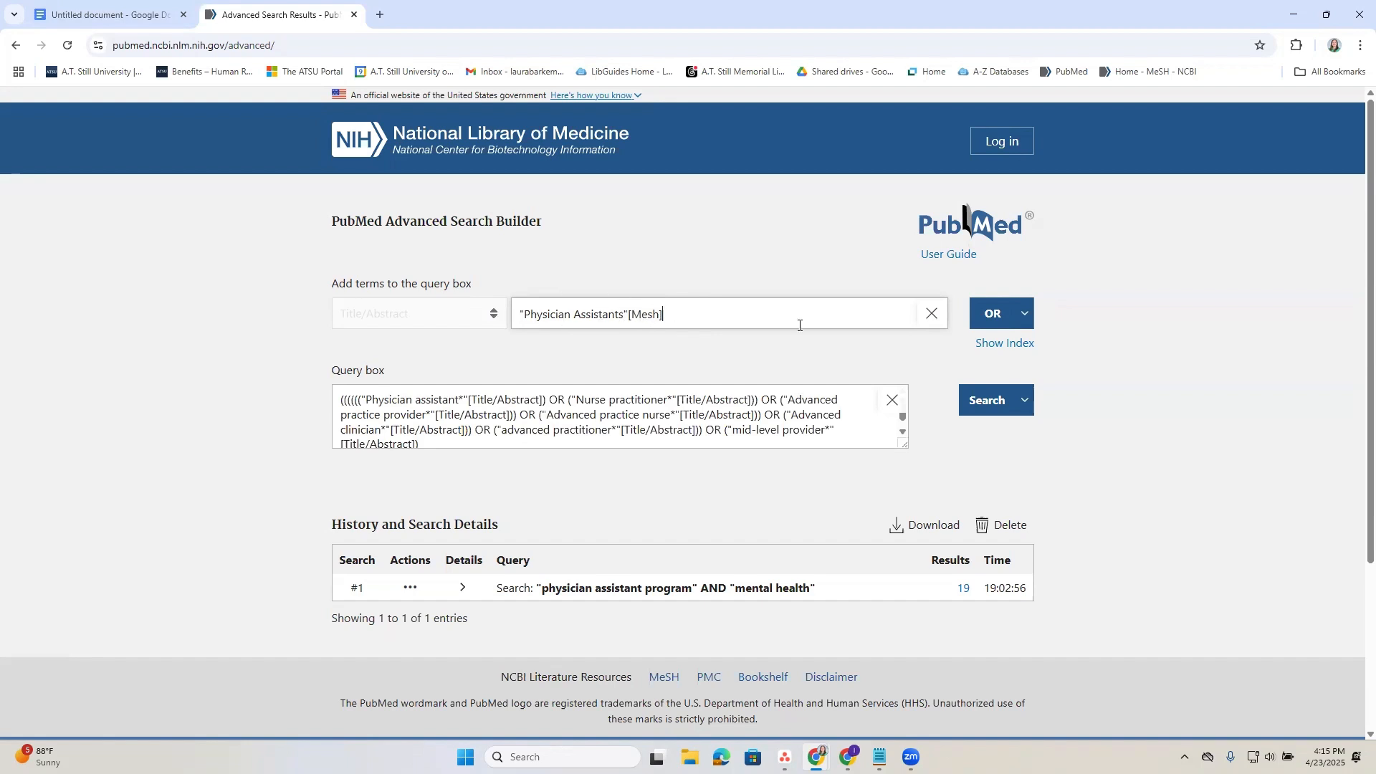
click(993, 315)
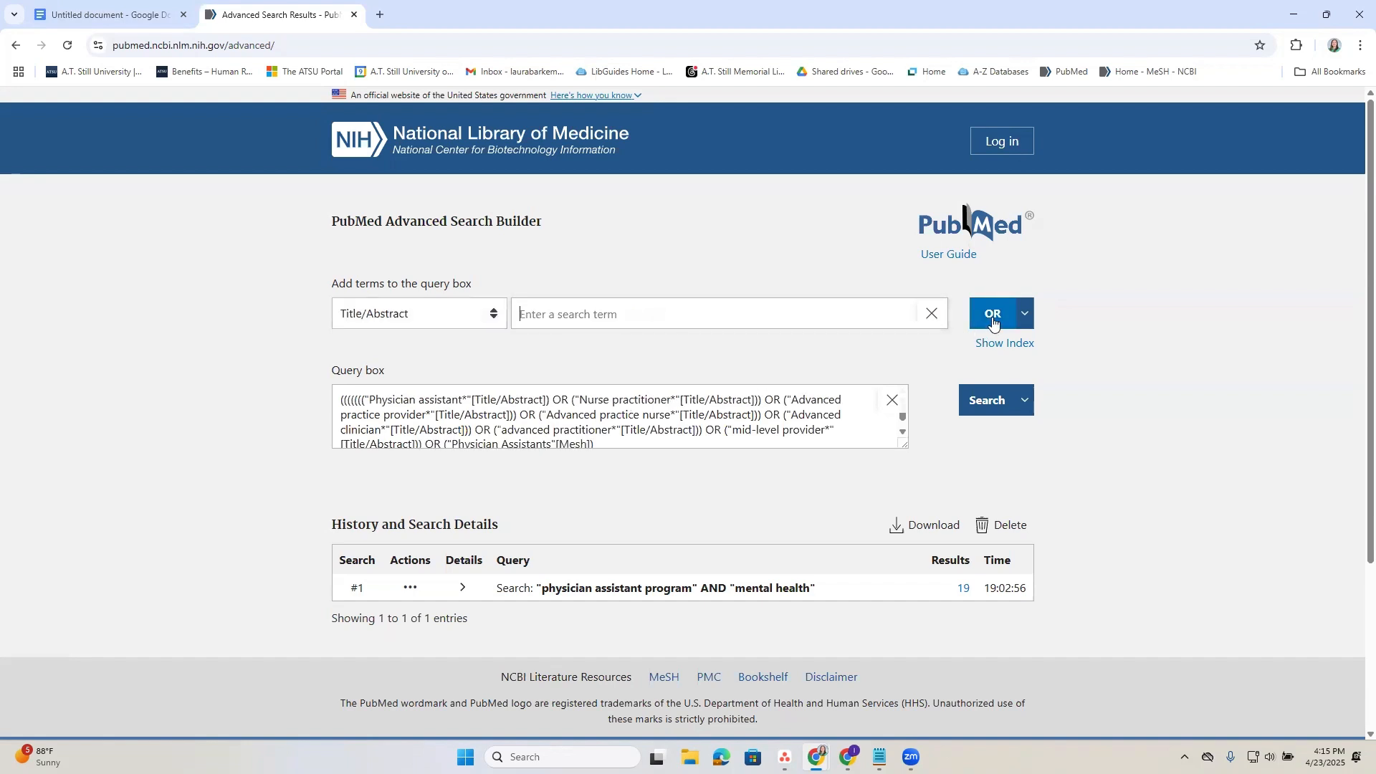
Copy "Nurse Practitioners"[Mesh] from the document's MeSH Terms column and add it to the PubMed query with OR.
click(163, 16)
drag(847, 228, 730, 227)
key(ctrl+c)
click(287, 14)
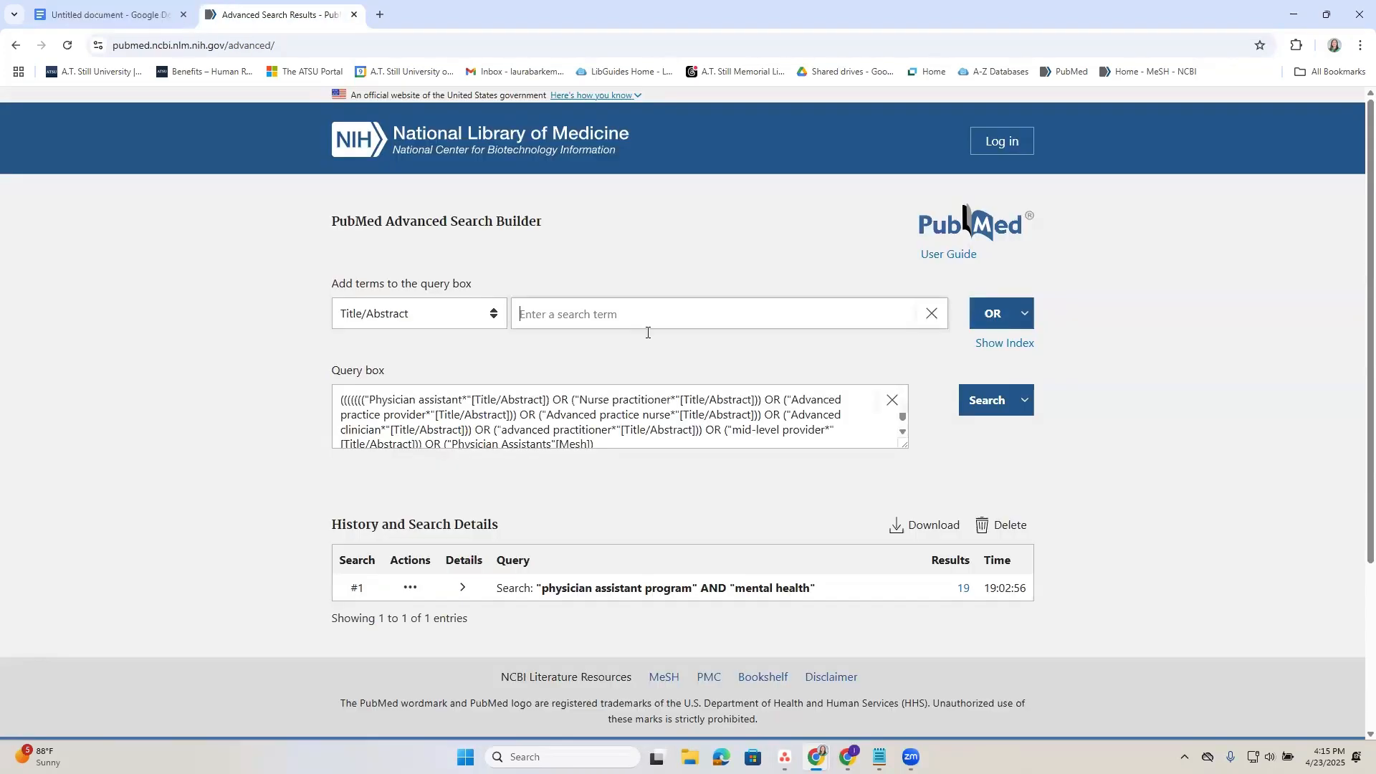
key(ctrl+v)
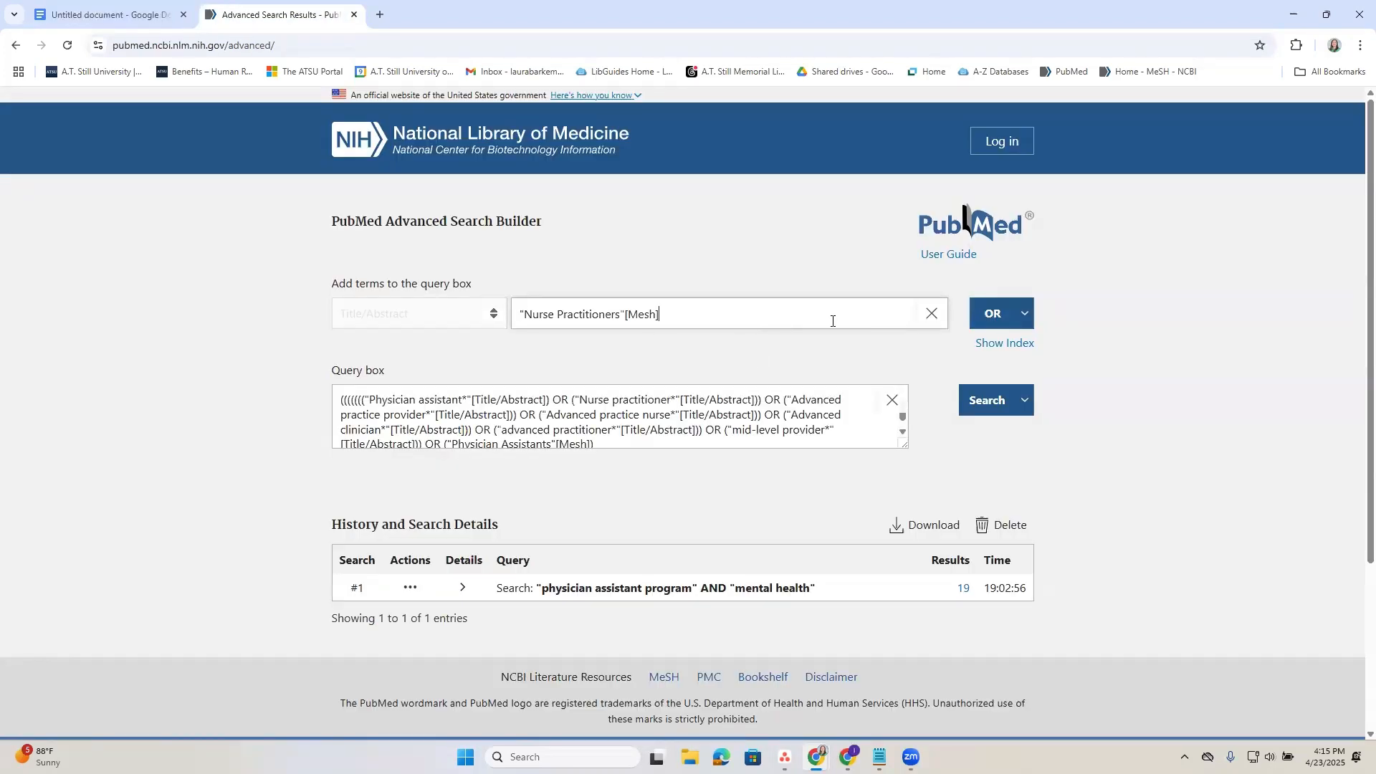
click(1000, 315)
Enlarge the query box to show the whole Advanced Practice Providers query and run the search.
scroll(823, 408, down, 1)
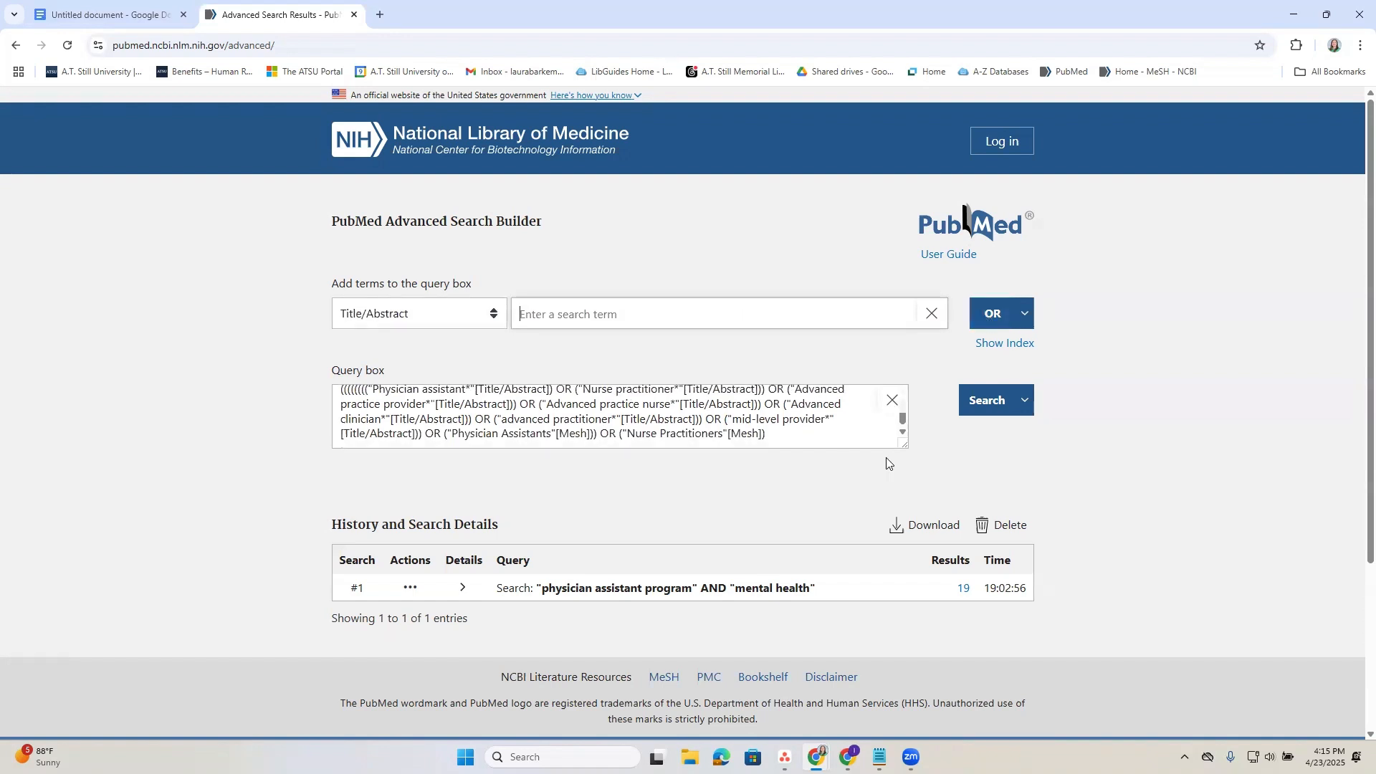
drag(904, 445, 919, 506)
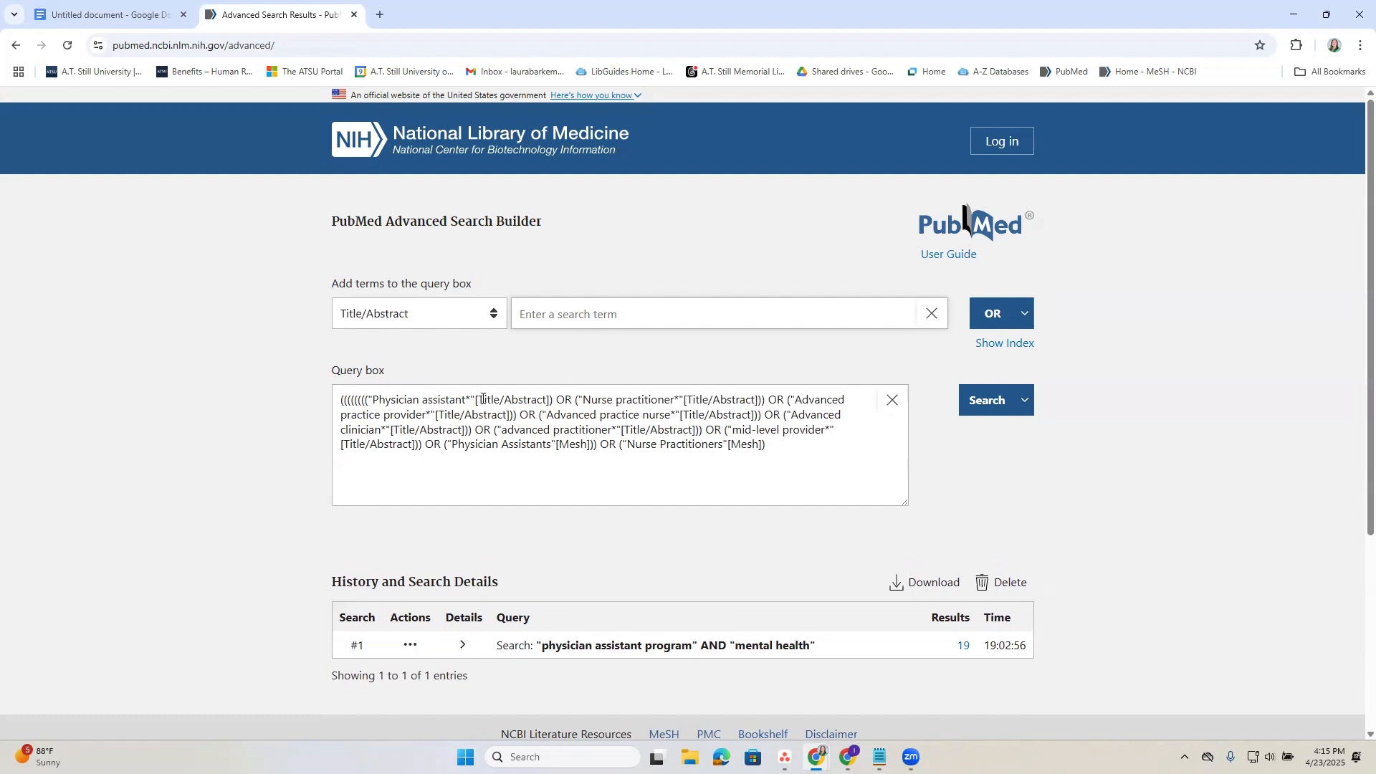
click(979, 403)
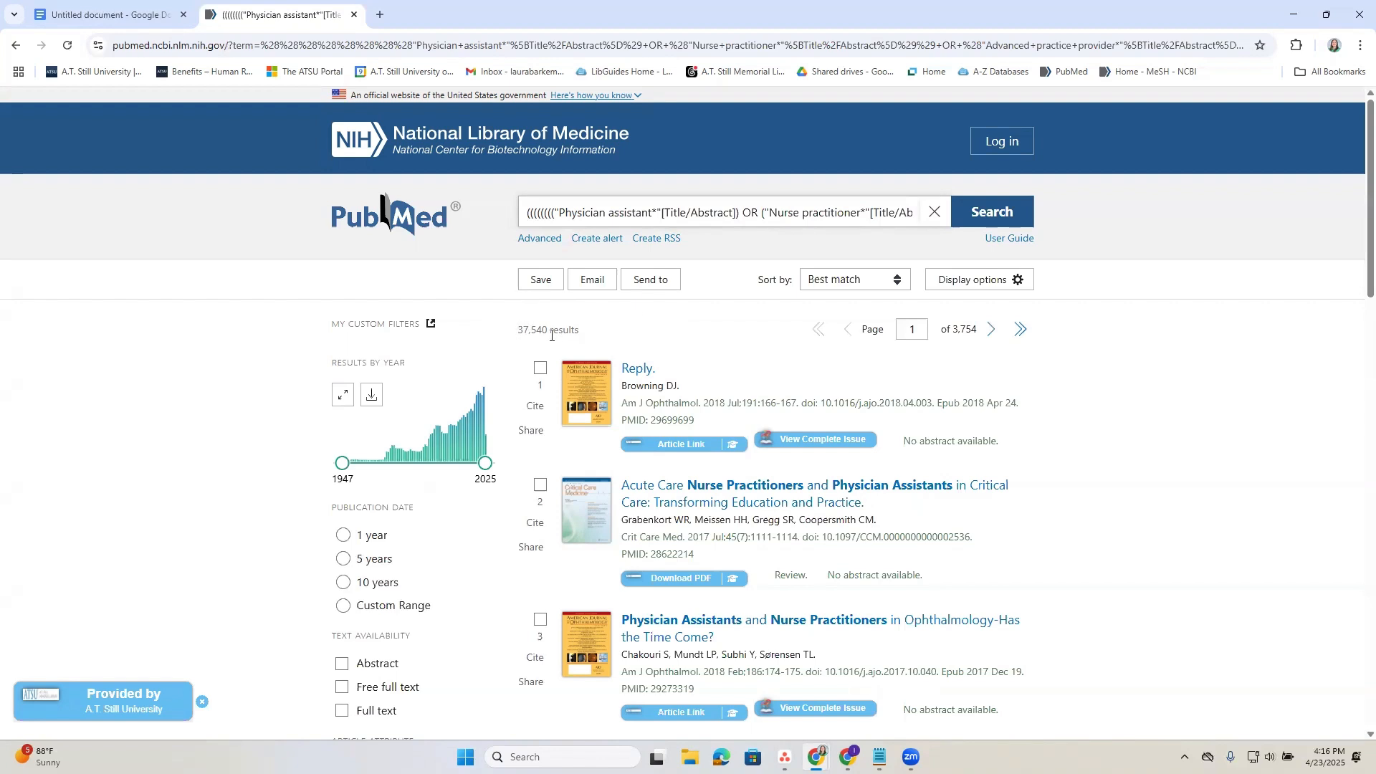
Return to the Advanced Search Builder and check the completed search in the search history.
click(539, 247)
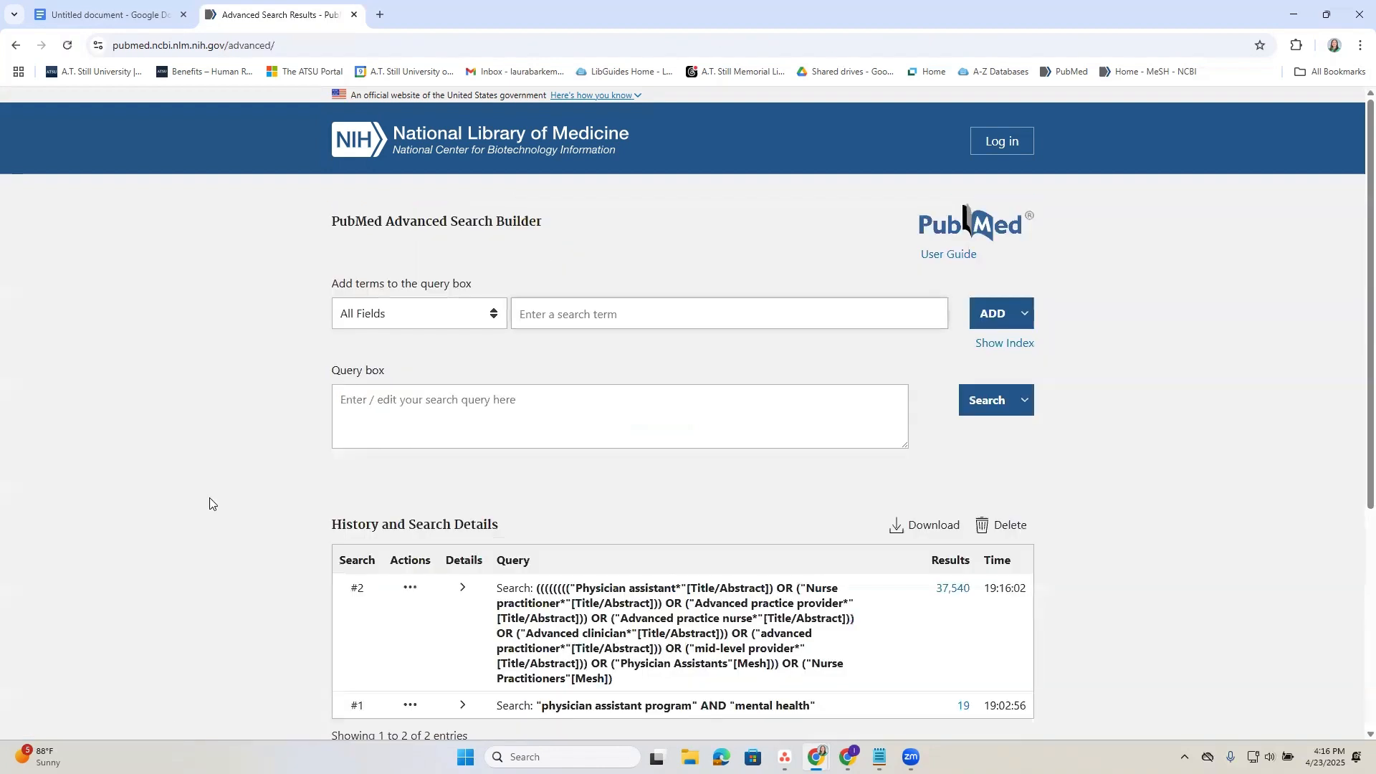
scroll(493, 459, down, 1)
scroll(493, 462, down, 1)
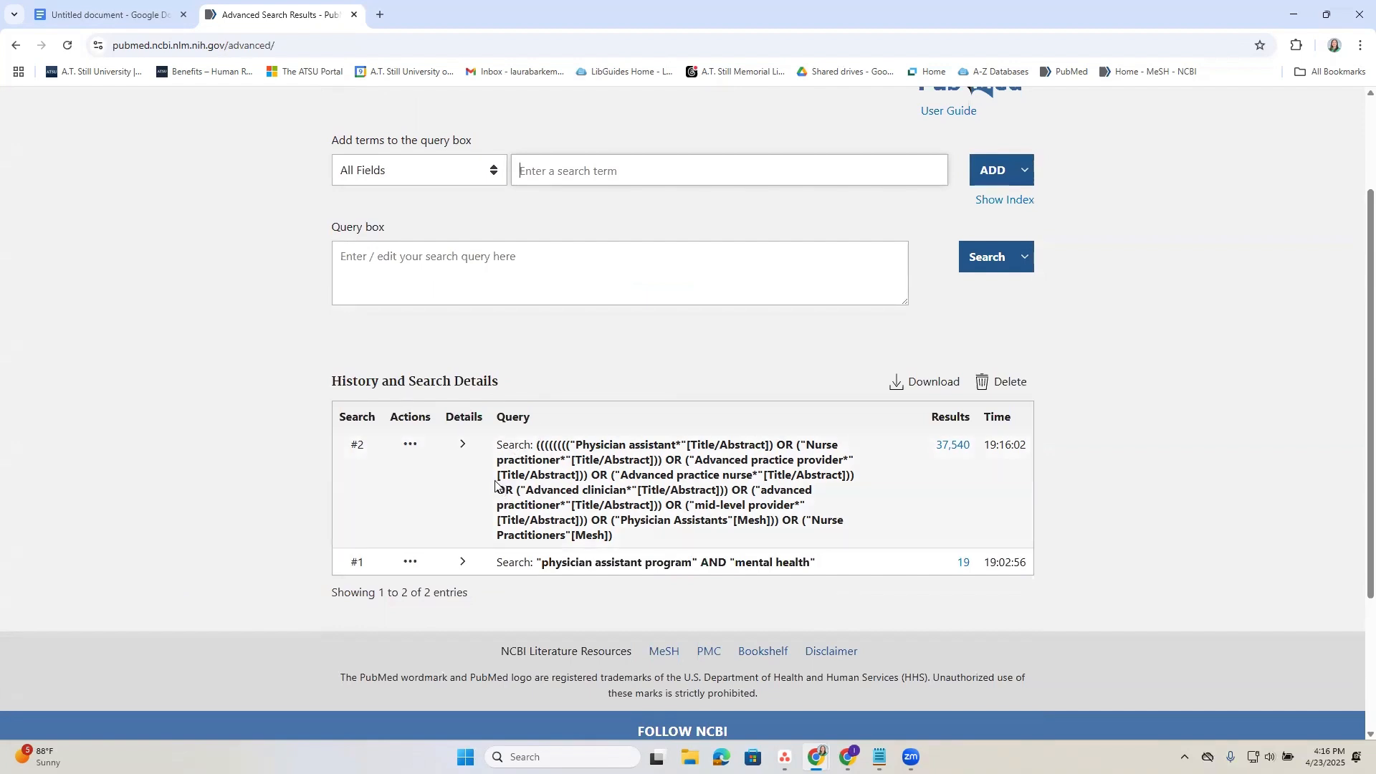
scroll(495, 485, up, 1)
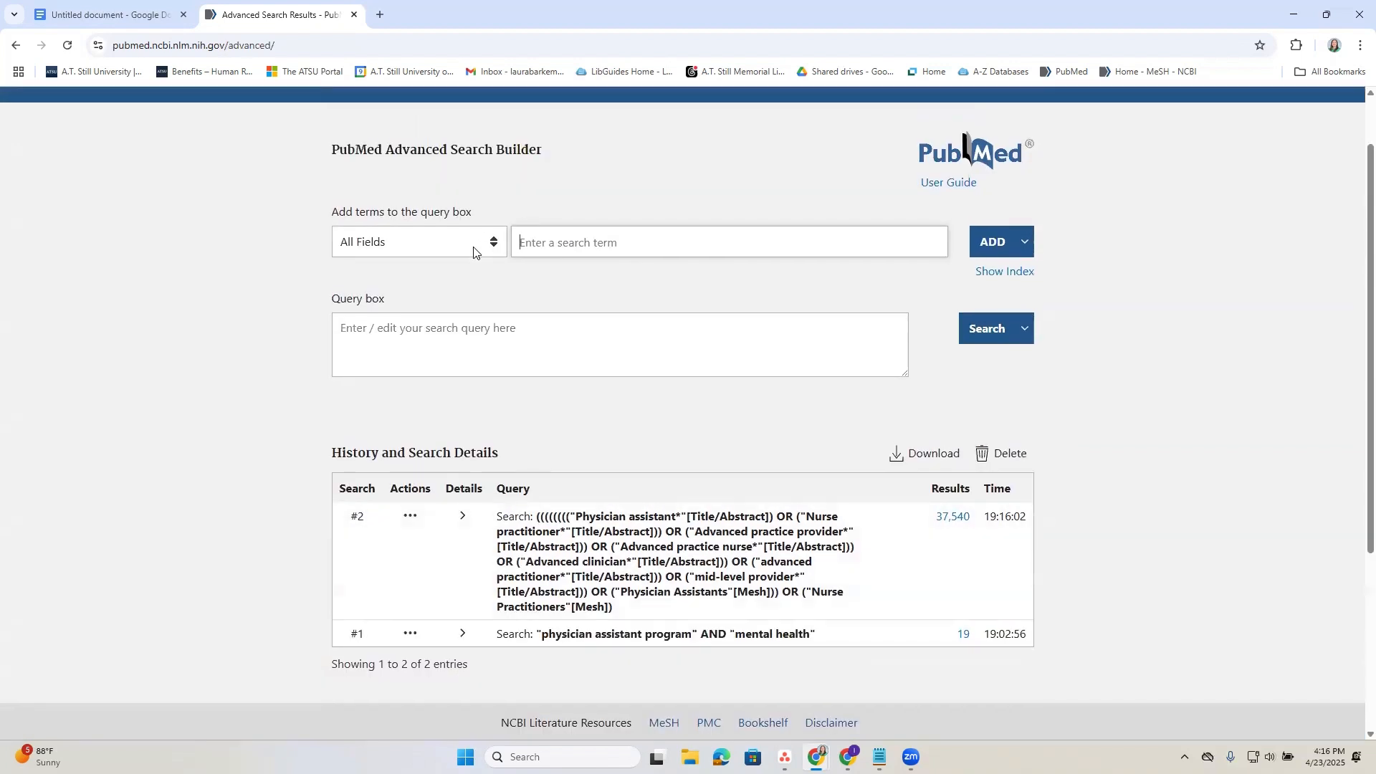
Copy "Educat*" from the document's Education keywords and add it as the first term of a new PubMed query in Title/Abstract.
click(97, 10)
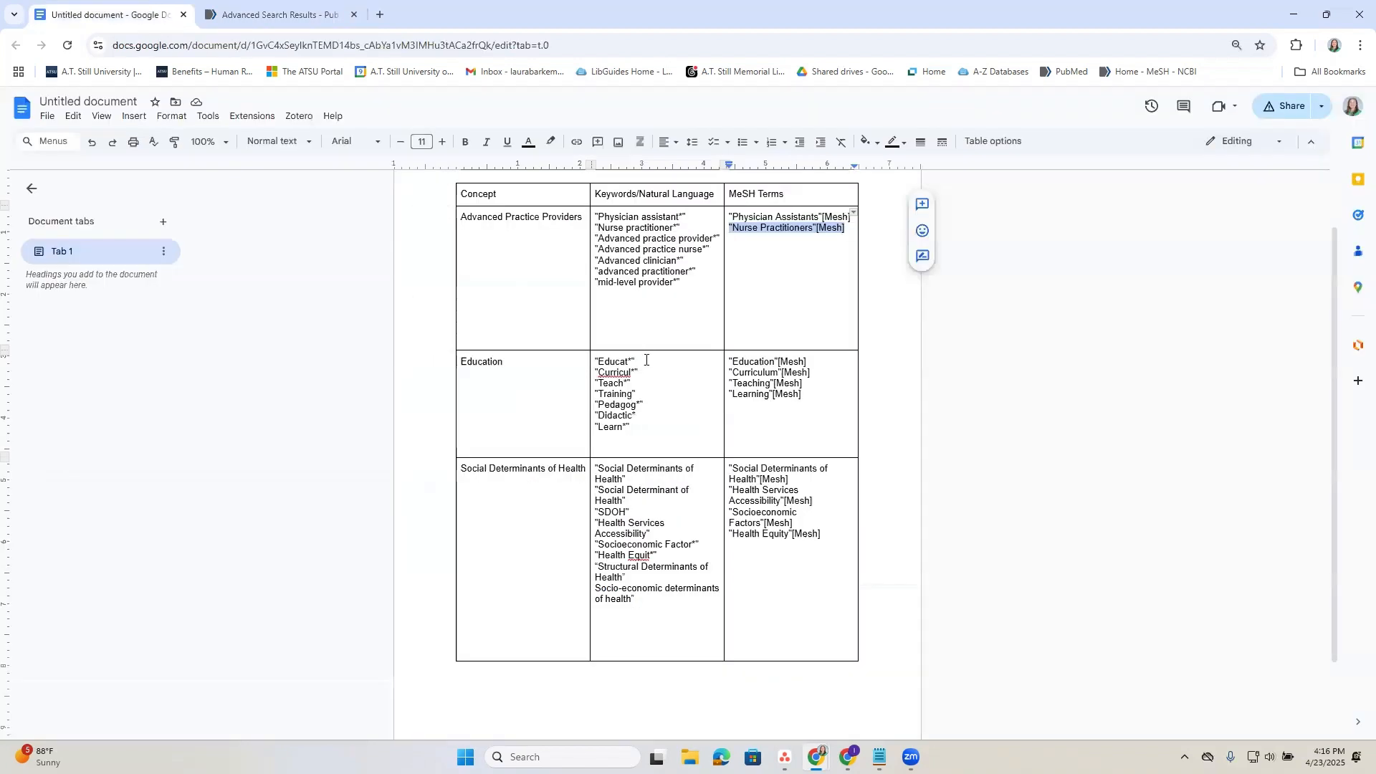
drag(646, 359, 593, 361)
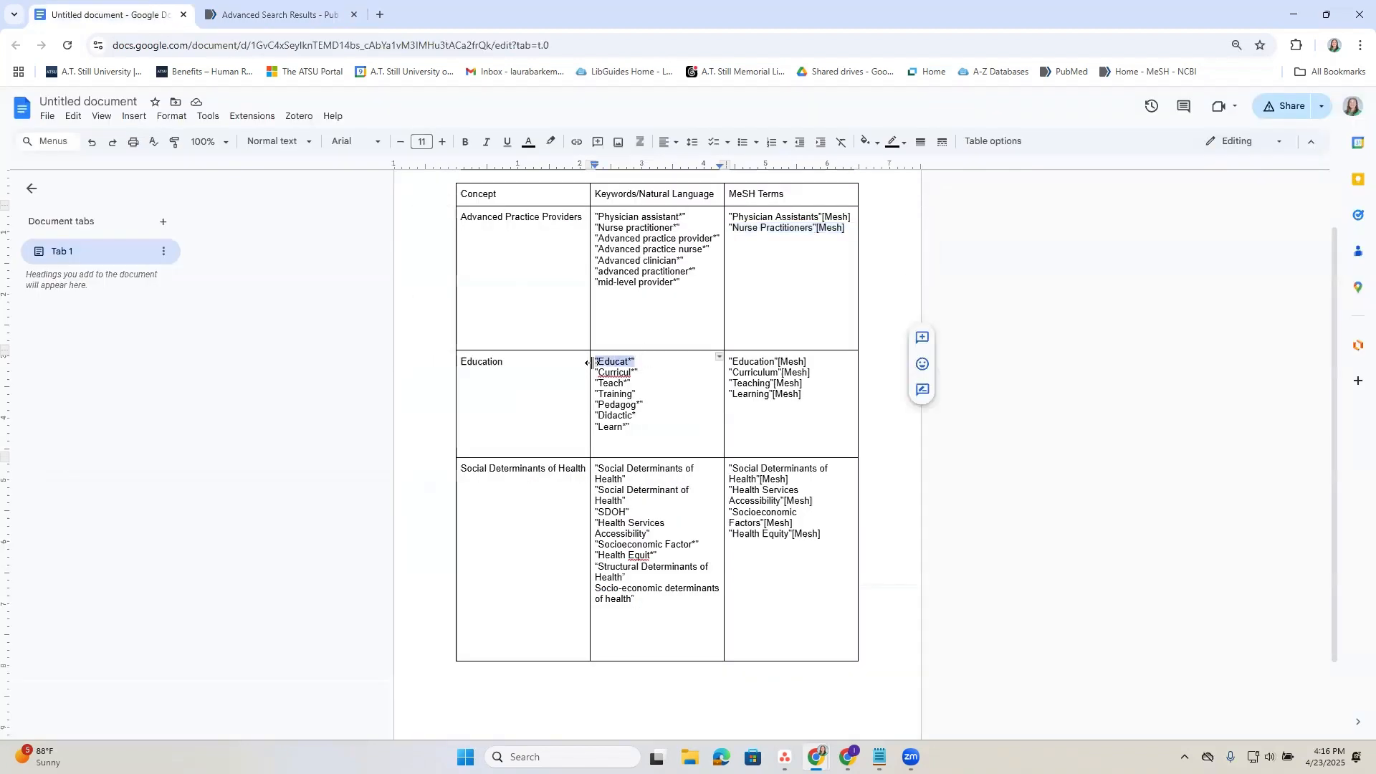
click(269, 7)
click(437, 248)
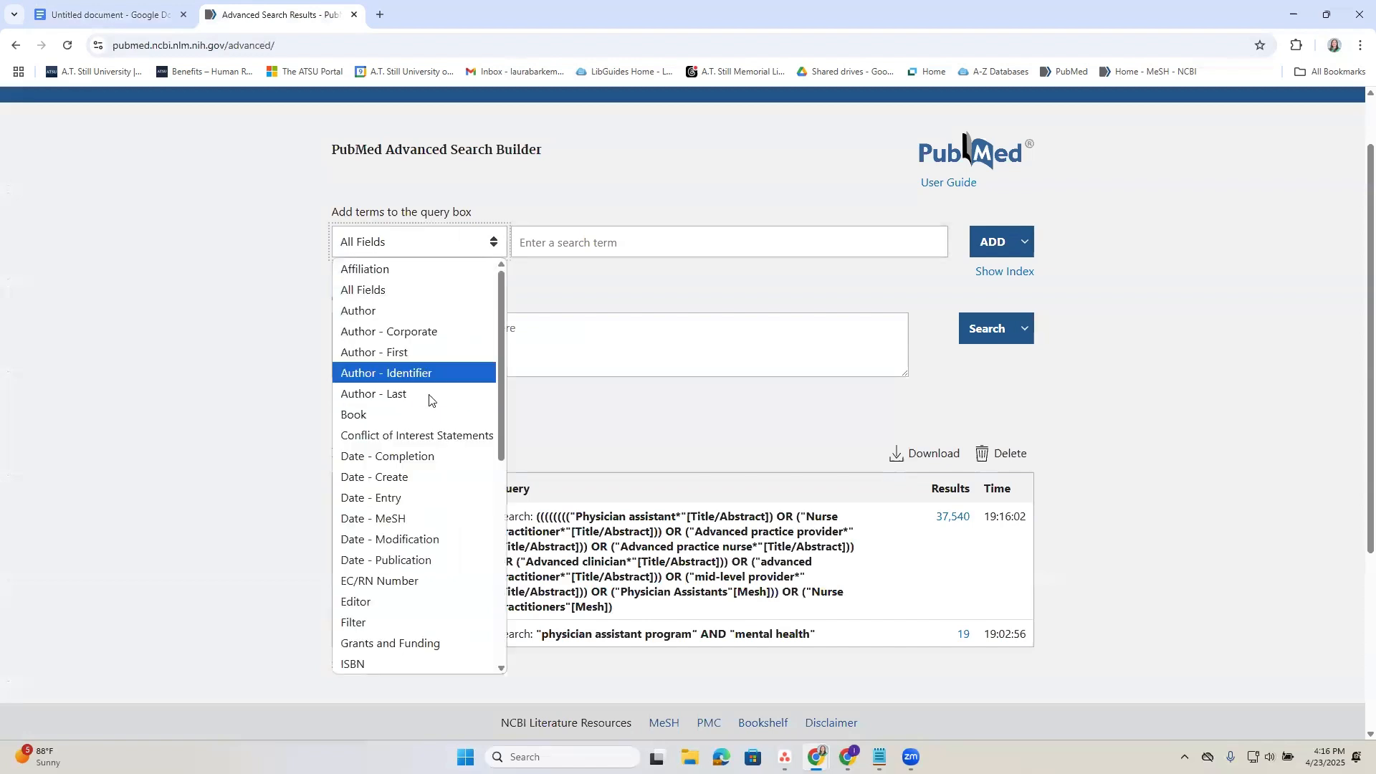
scroll(427, 397, down, 7)
click(385, 623)
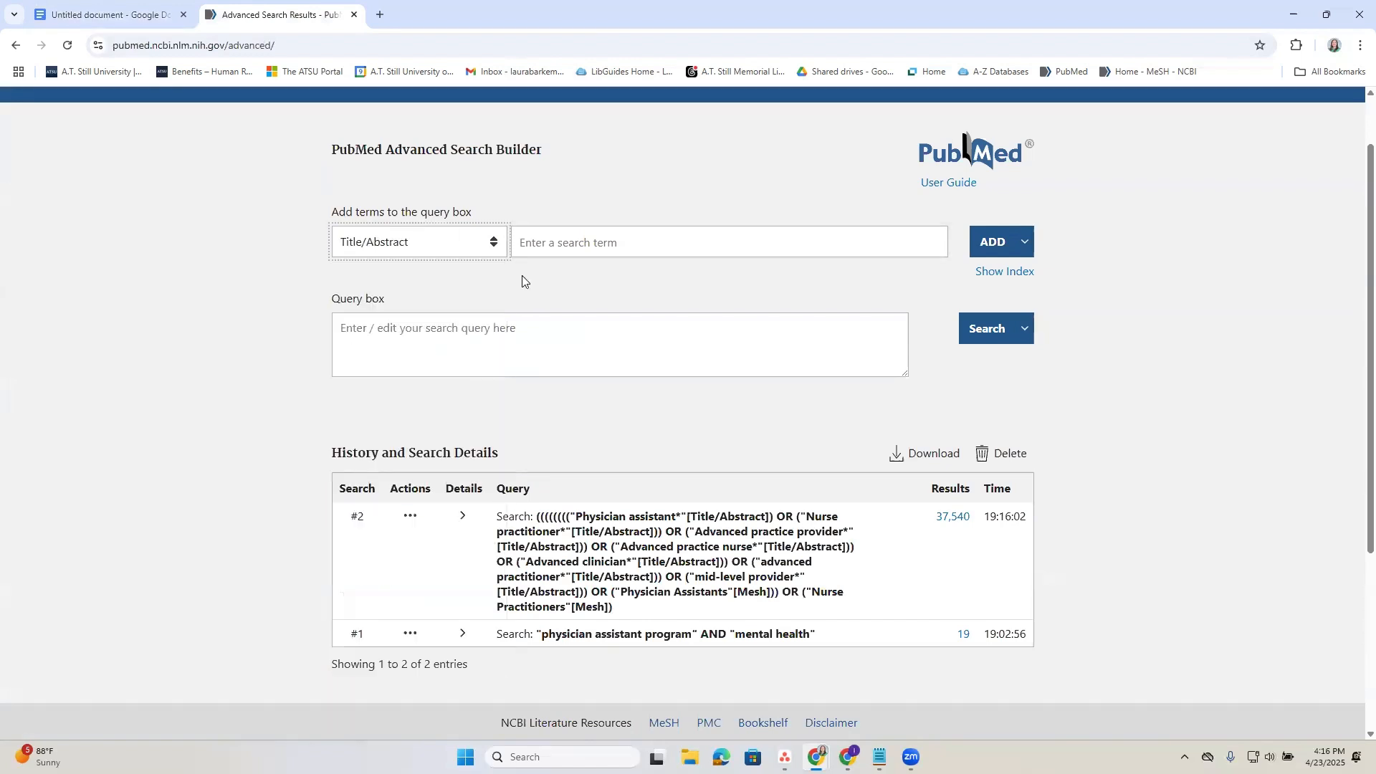
click(569, 243)
text(Educat*)
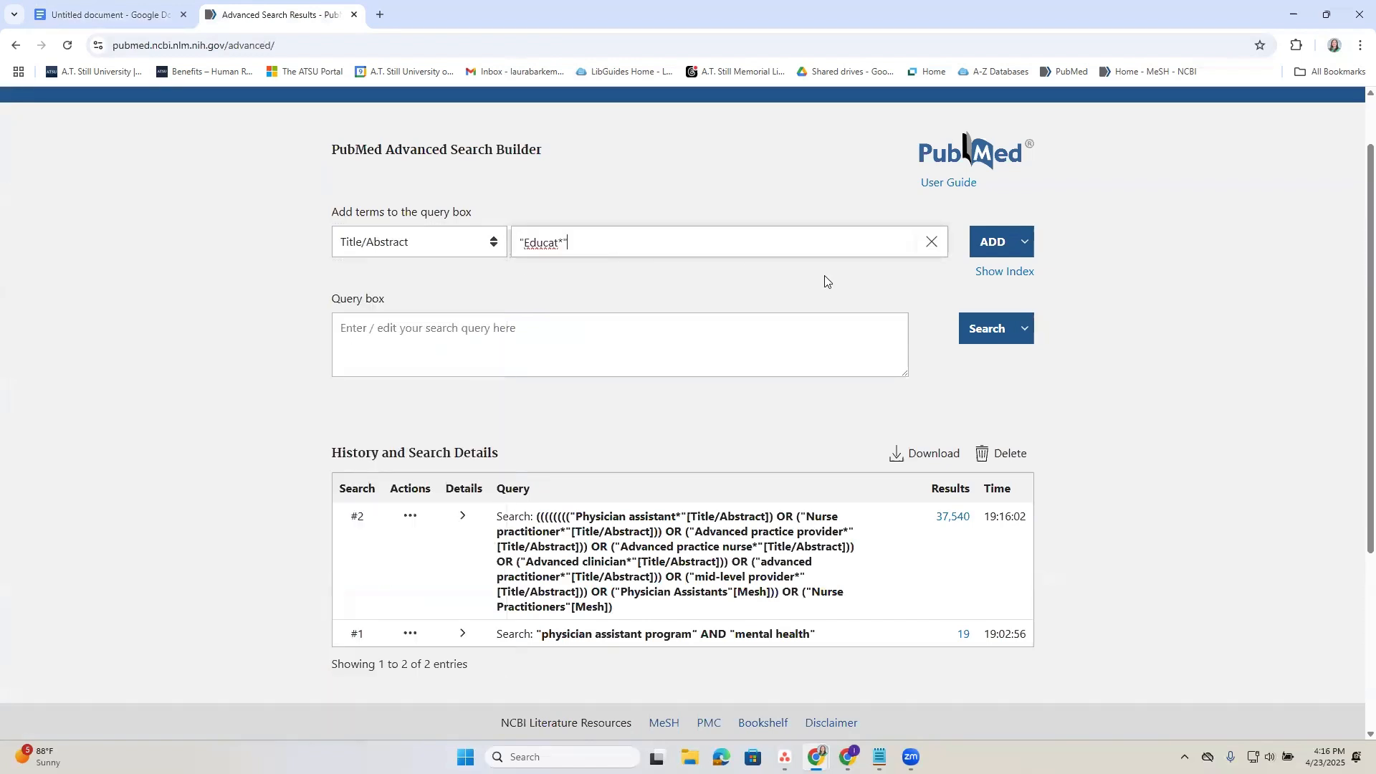
click(992, 252)
Copy "Curricul*" from the document's Education keywords and add it to the PubMed query with OR in Title/Abstract.
click(133, 18)
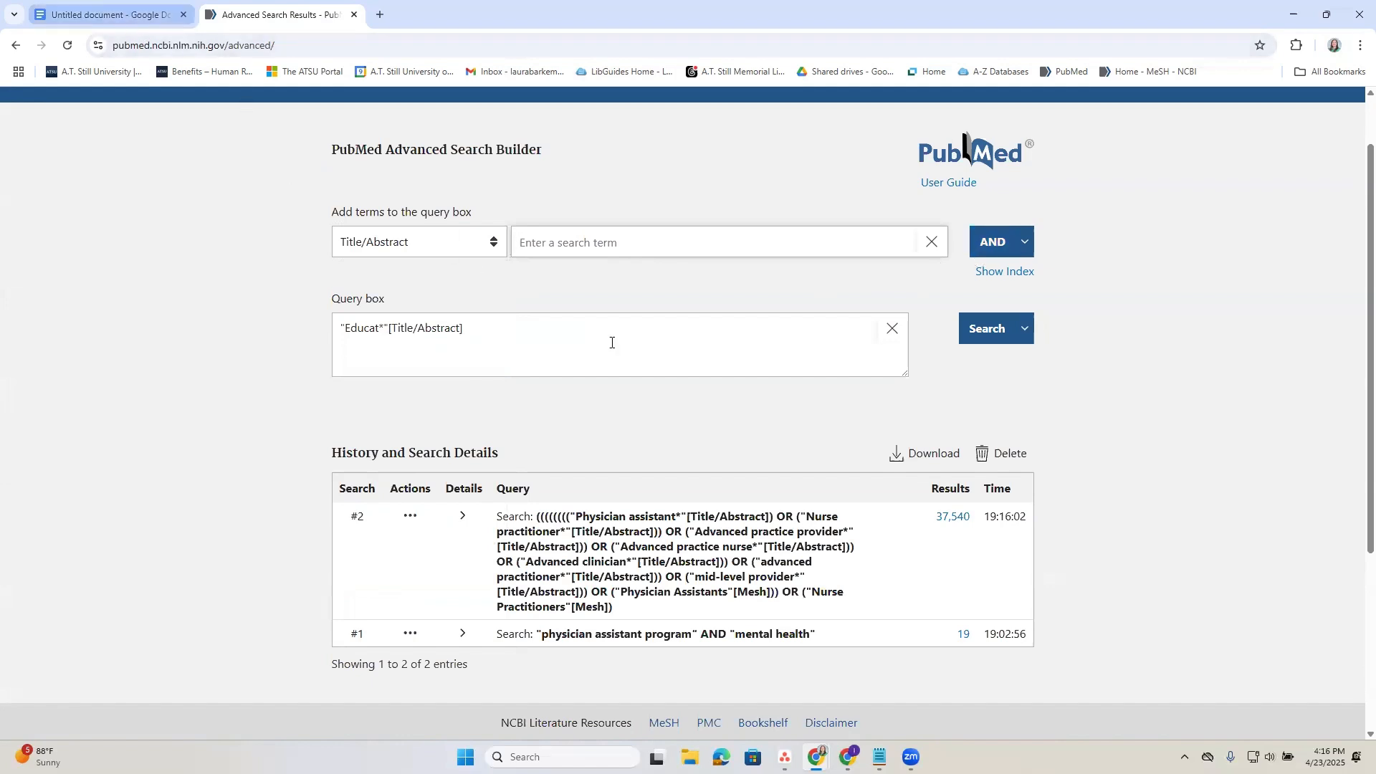
drag(640, 373, 595, 373)
key(ctrl+c)
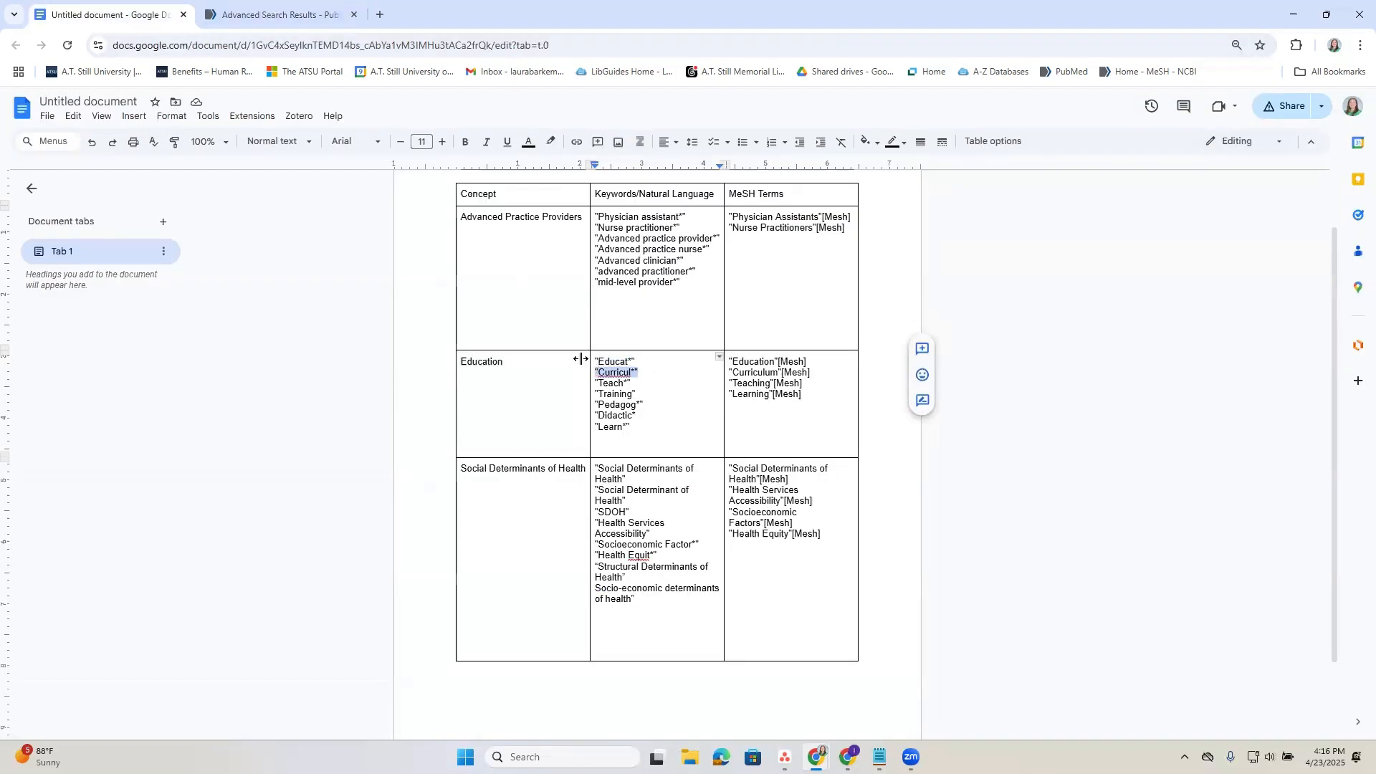
click(281, 5)
click(831, 248)
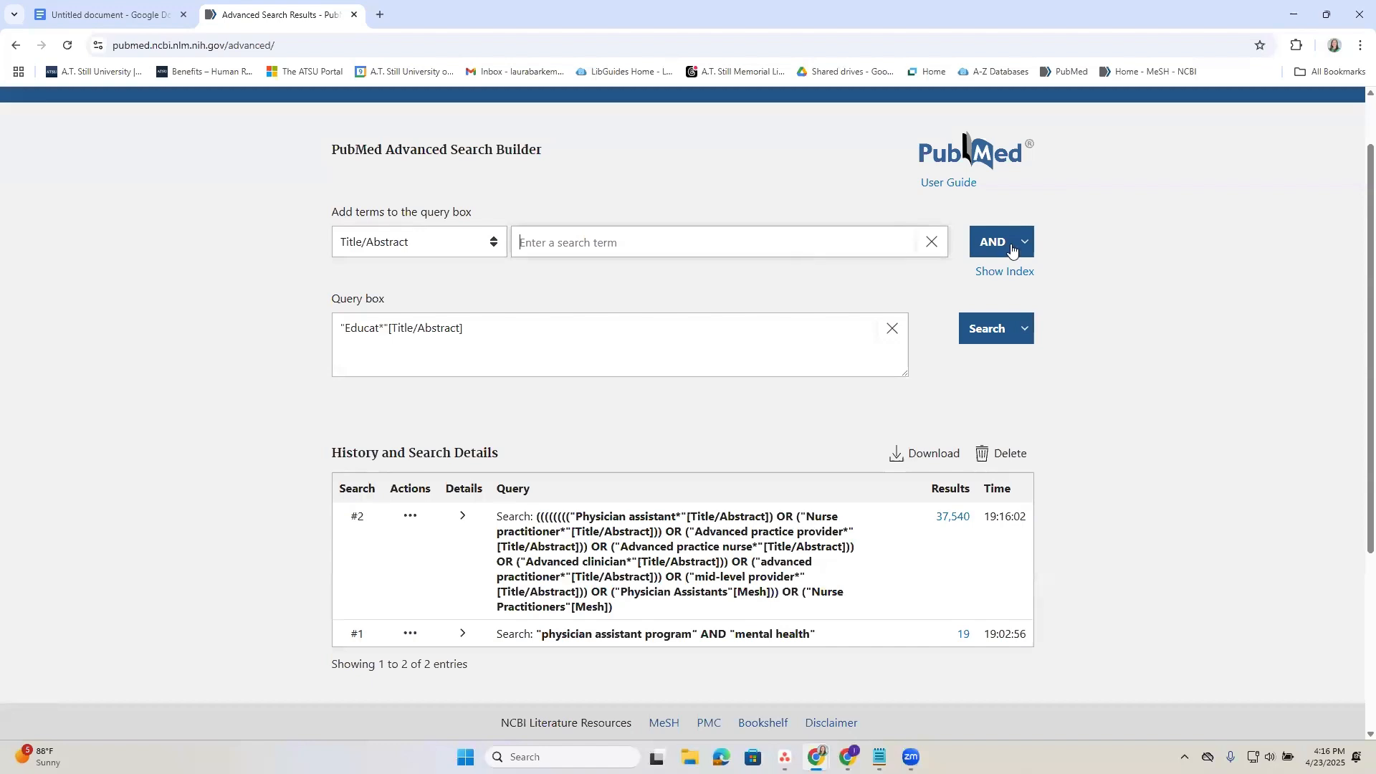
key(ctrl+v)
click(1025, 242)
click(1007, 315)
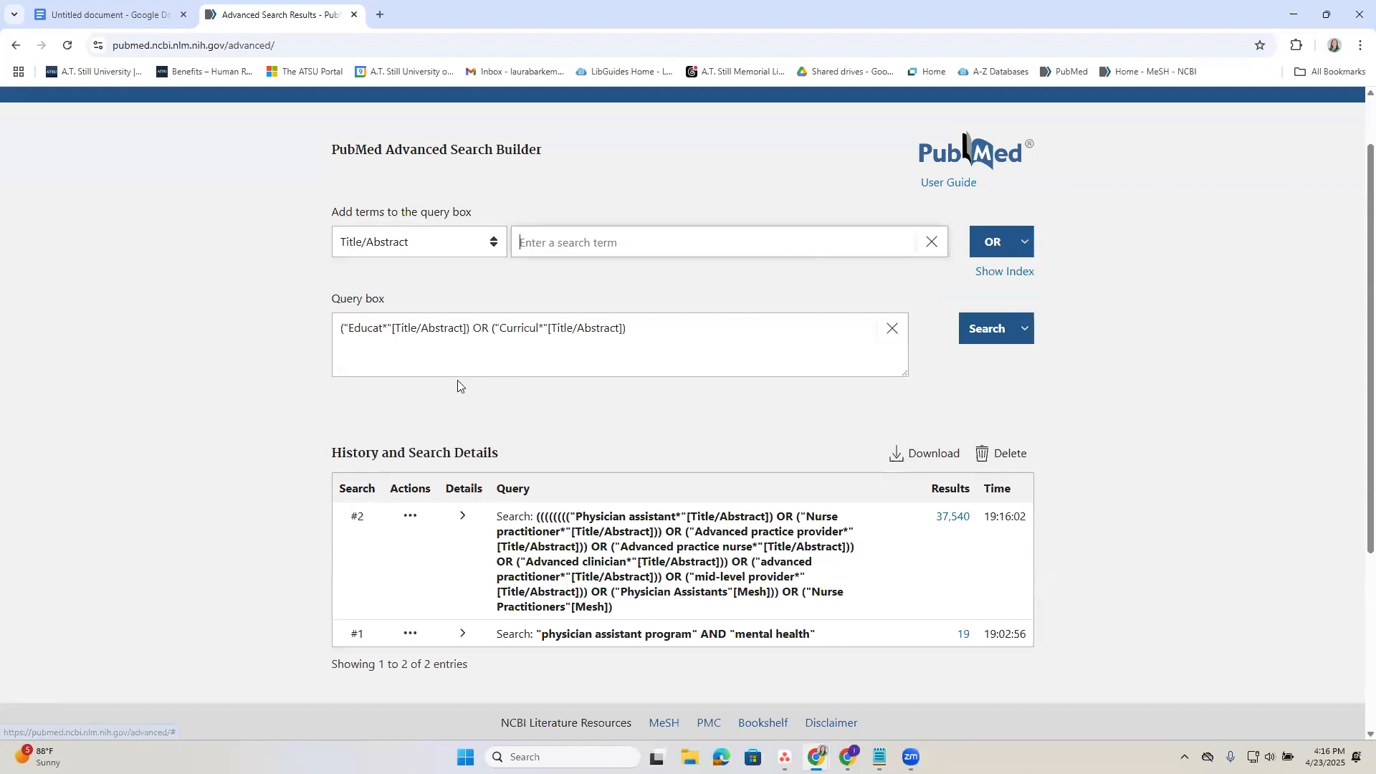
Copy "Teach*" from the document's Education keywords and add it to the PubMed query with OR in Title/Abstract.
click(123, 17)
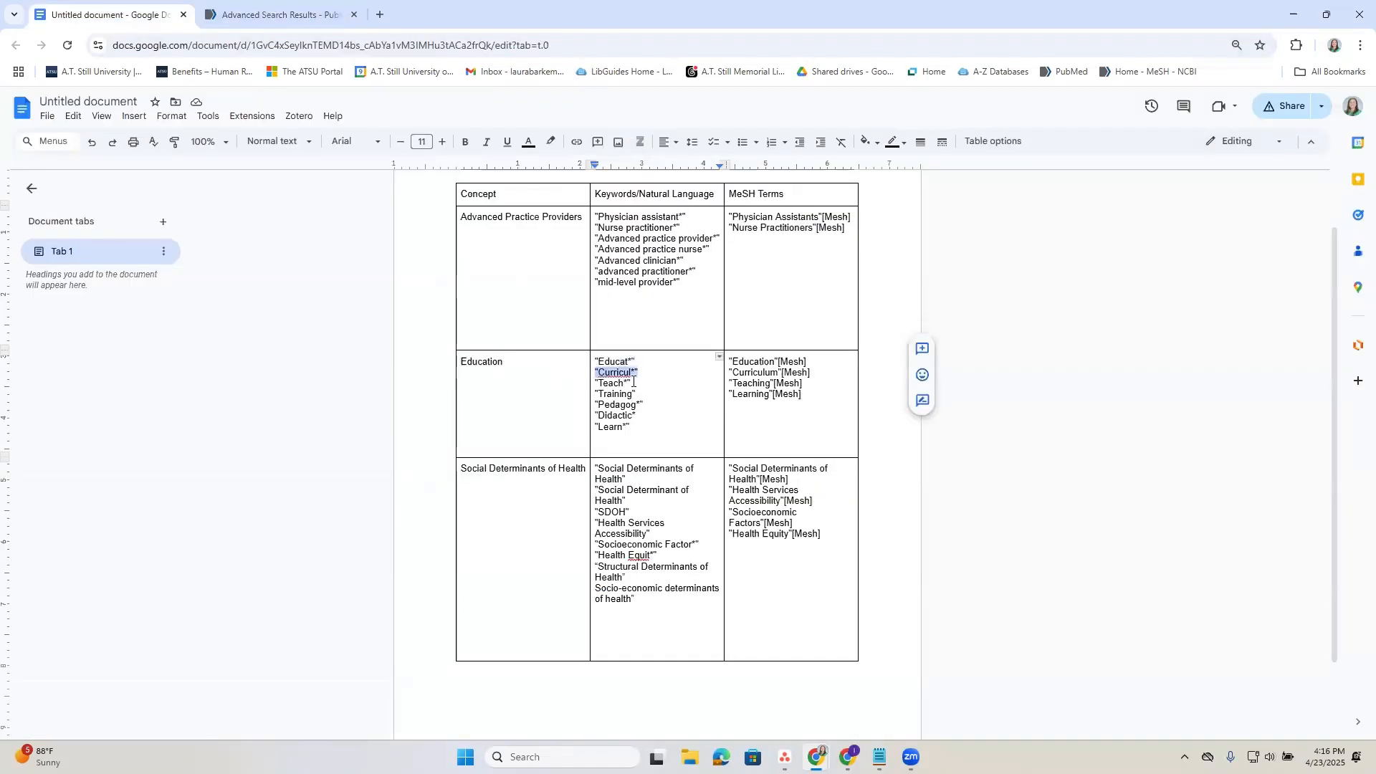
drag(631, 384, 595, 383)
key(ctrl+c)
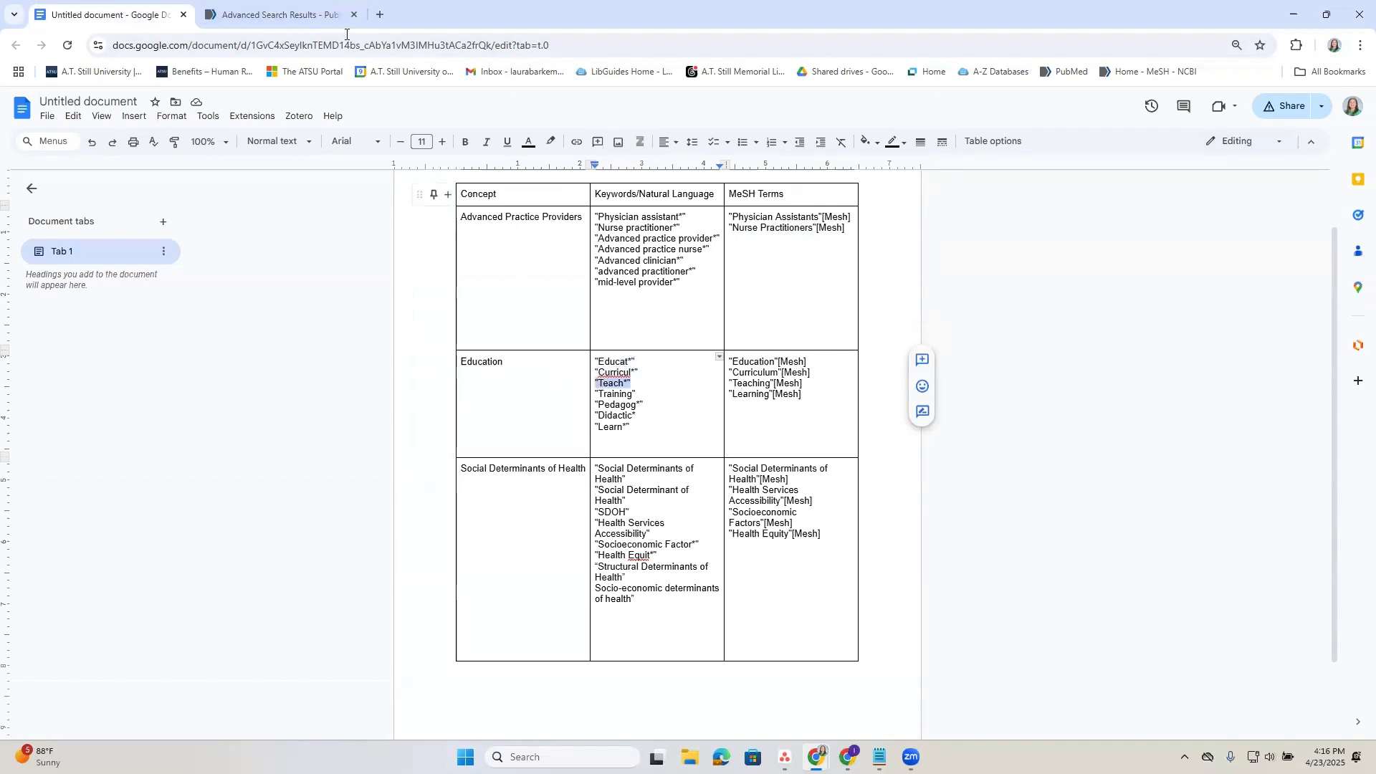
click(273, 14)
key(ctrl+v)
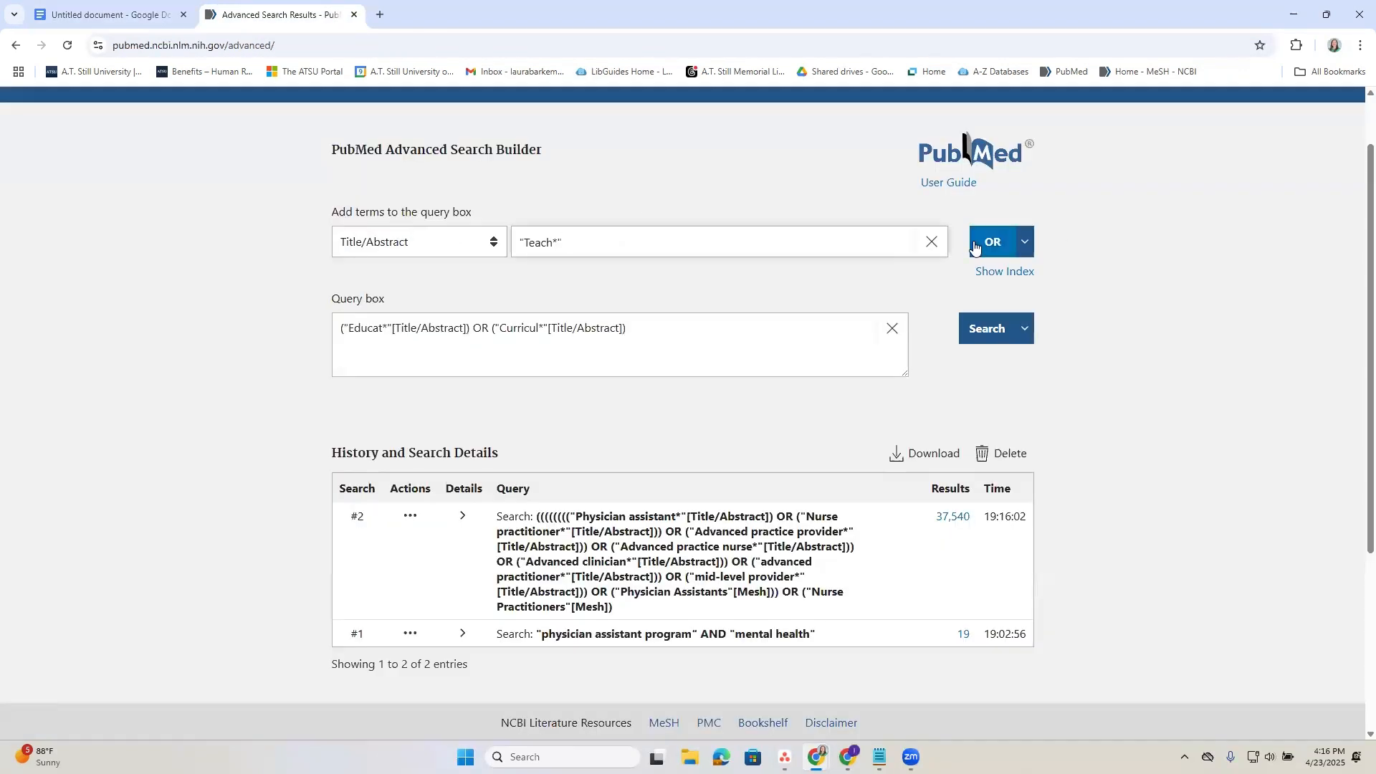
click(992, 243)
Copy "Training" from the document's Education keywords and add it to the PubMed query with OR in Title/Abstract.
key(ctrl+shift+Tab)
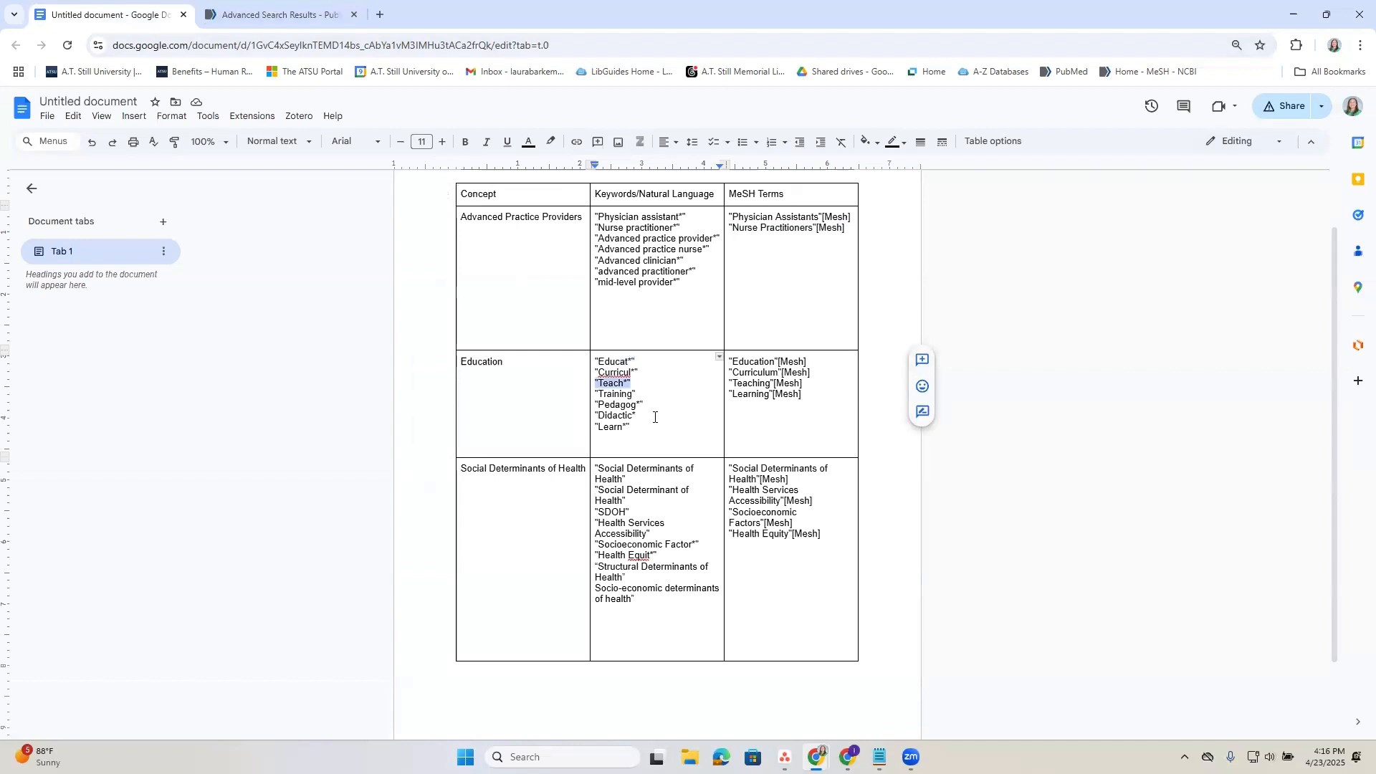
drag(636, 394, 595, 393)
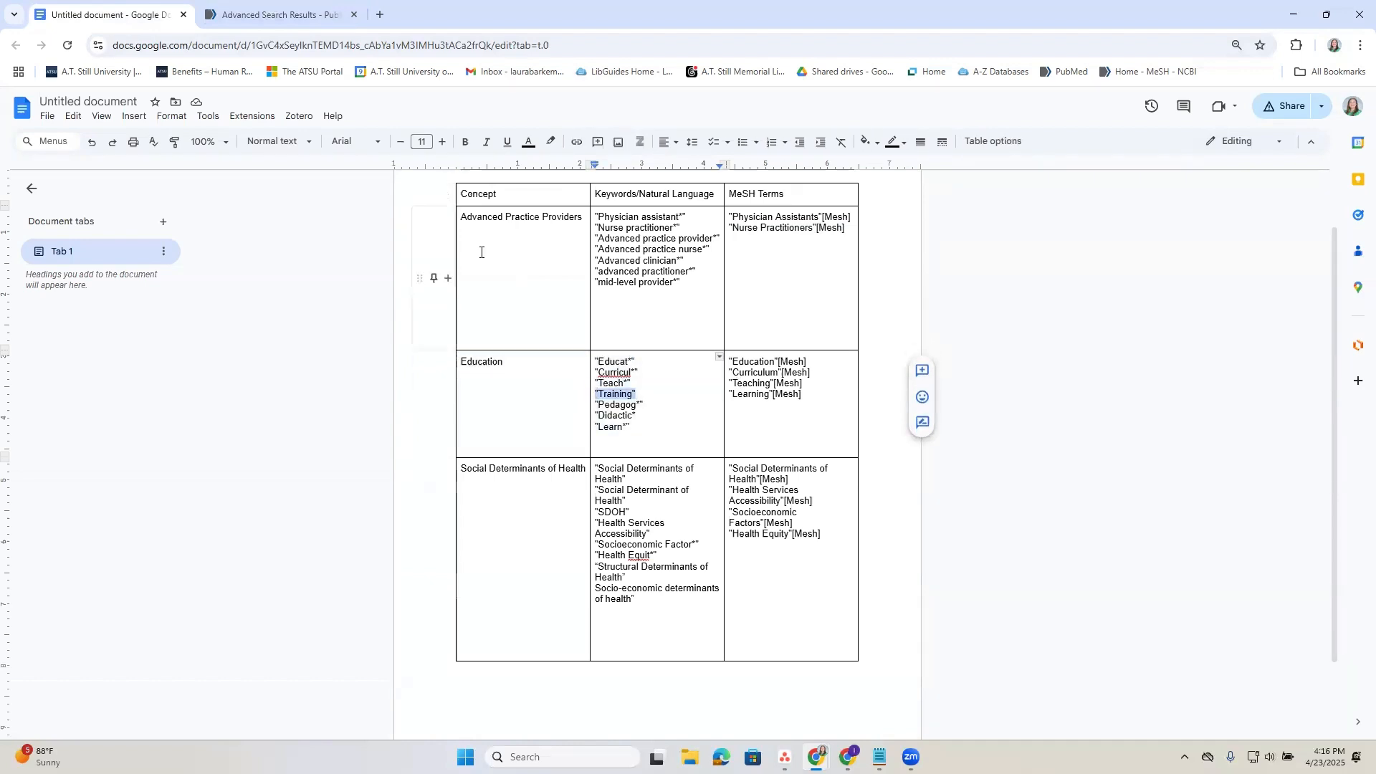
click(279, 15)
click(787, 239)
key(ctrl+v)
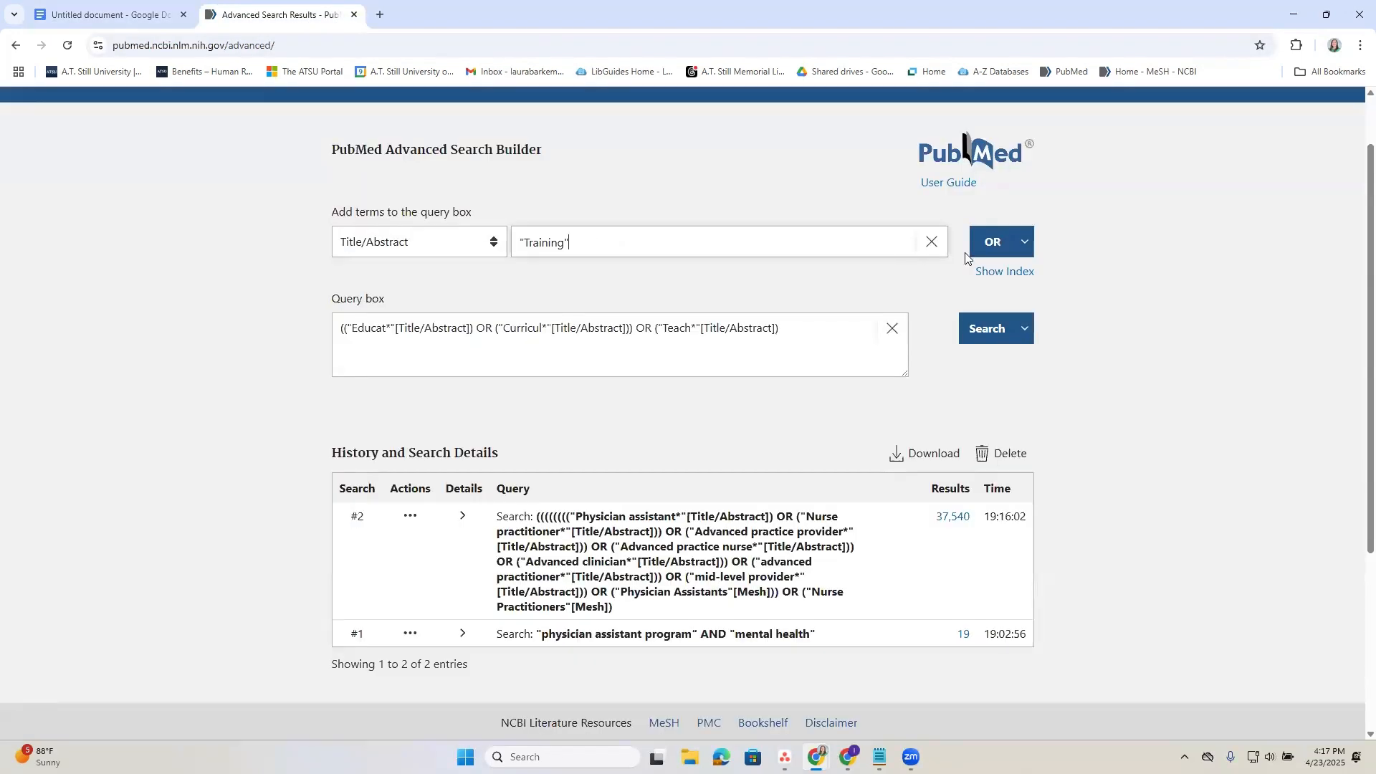
click(992, 241)
Copy "Pedagog*" from the document's Education keywords and add it to the PubMed query with OR in Title/Abstract.
click(115, 8)
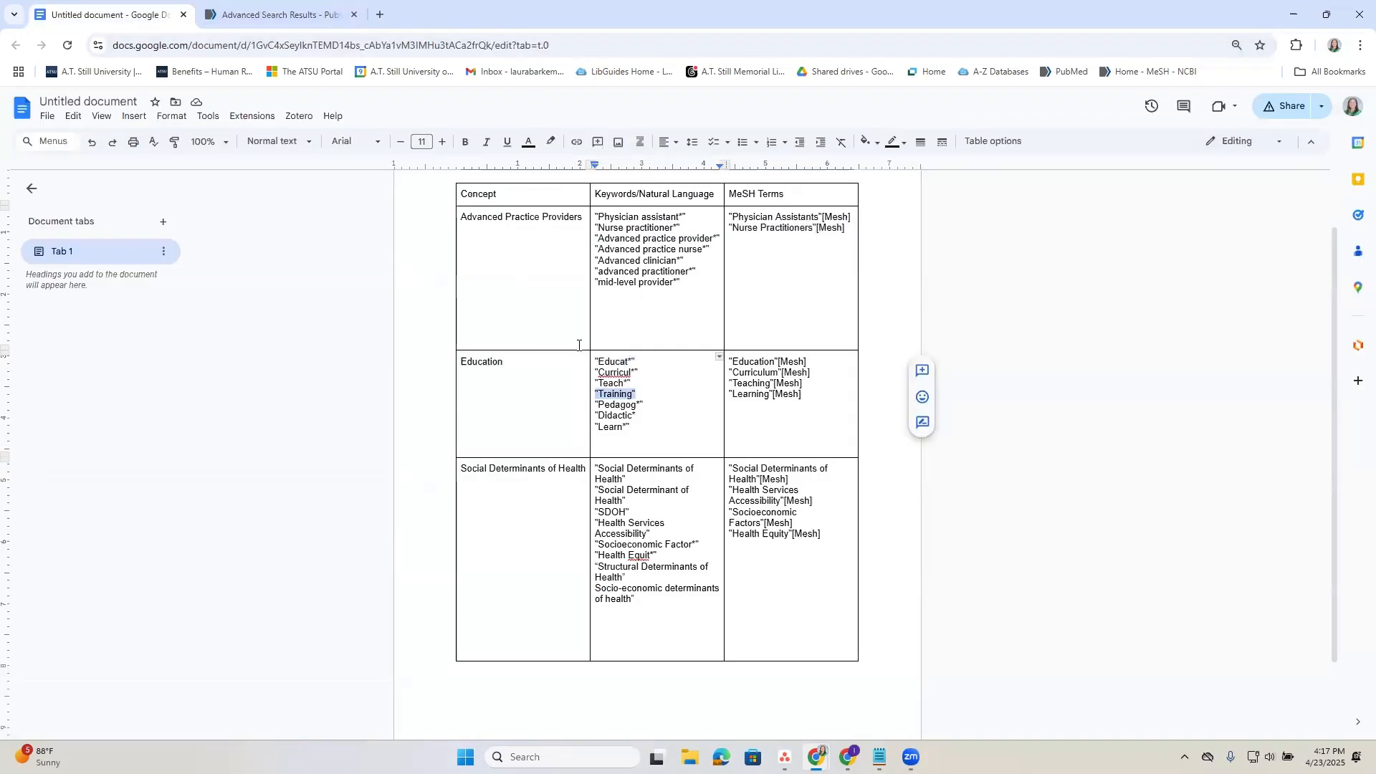
drag(644, 405, 599, 404)
key(ctrl+c)
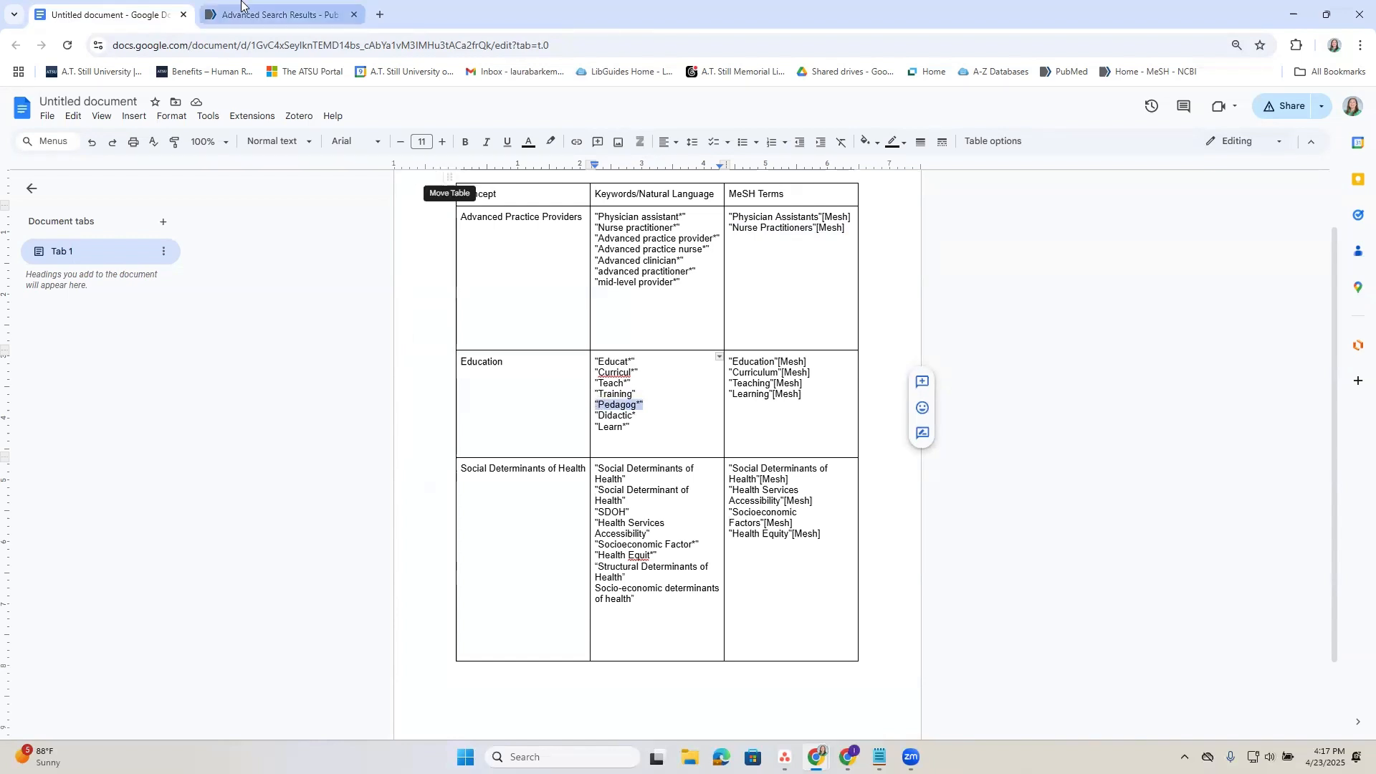
click(272, 14)
key(ctrl+v)
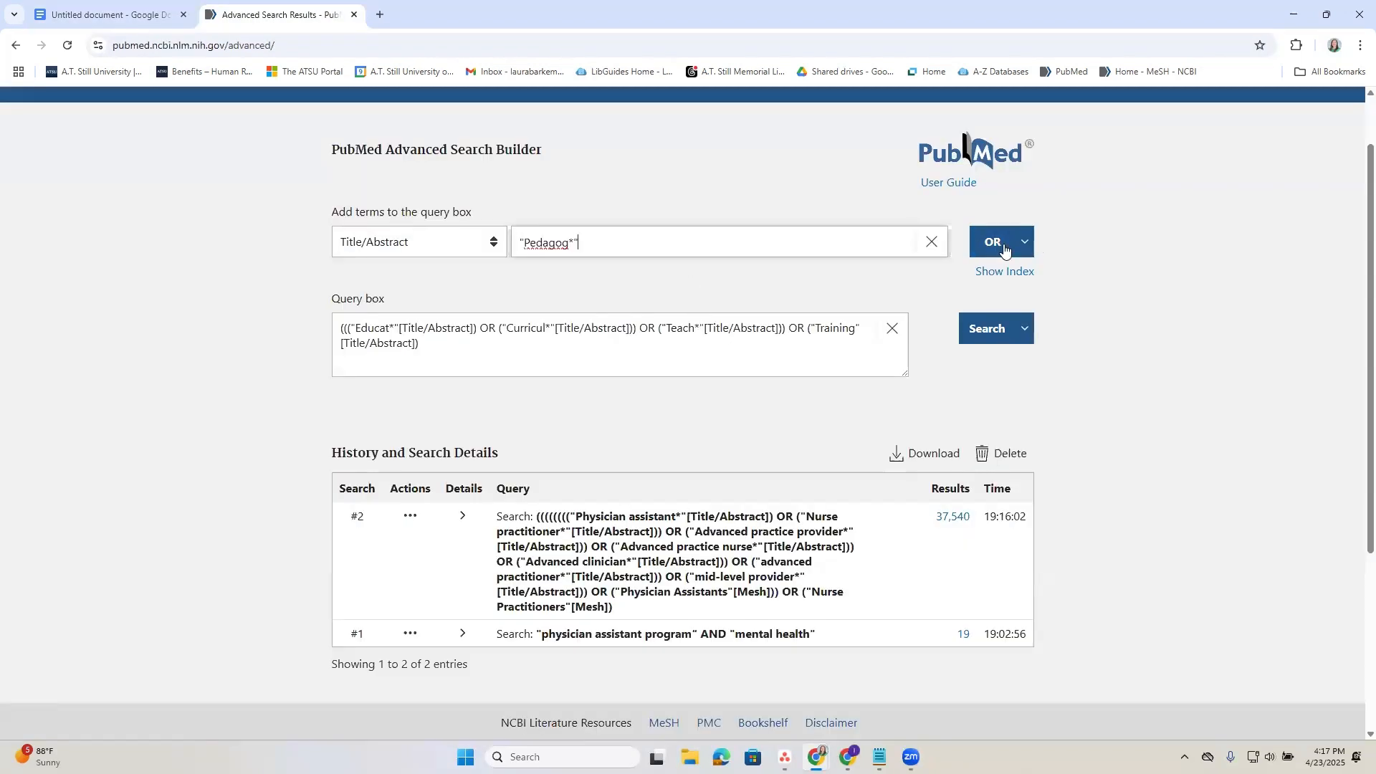
click(1005, 250)
Copy "Didactic*" from the document's Education keywords and add it to the PubMed query with OR in Title/Abstract.
click(111, 14)
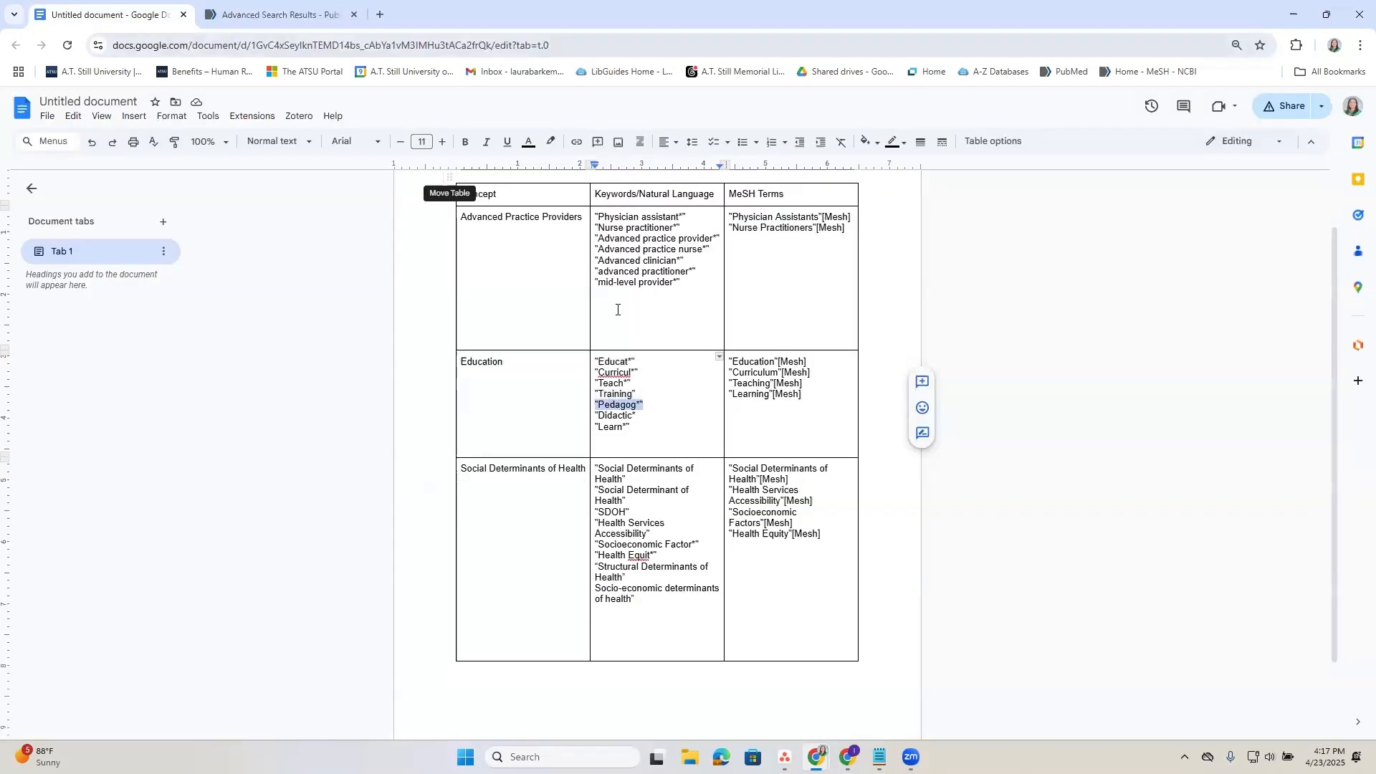
drag(636, 416, 601, 417)
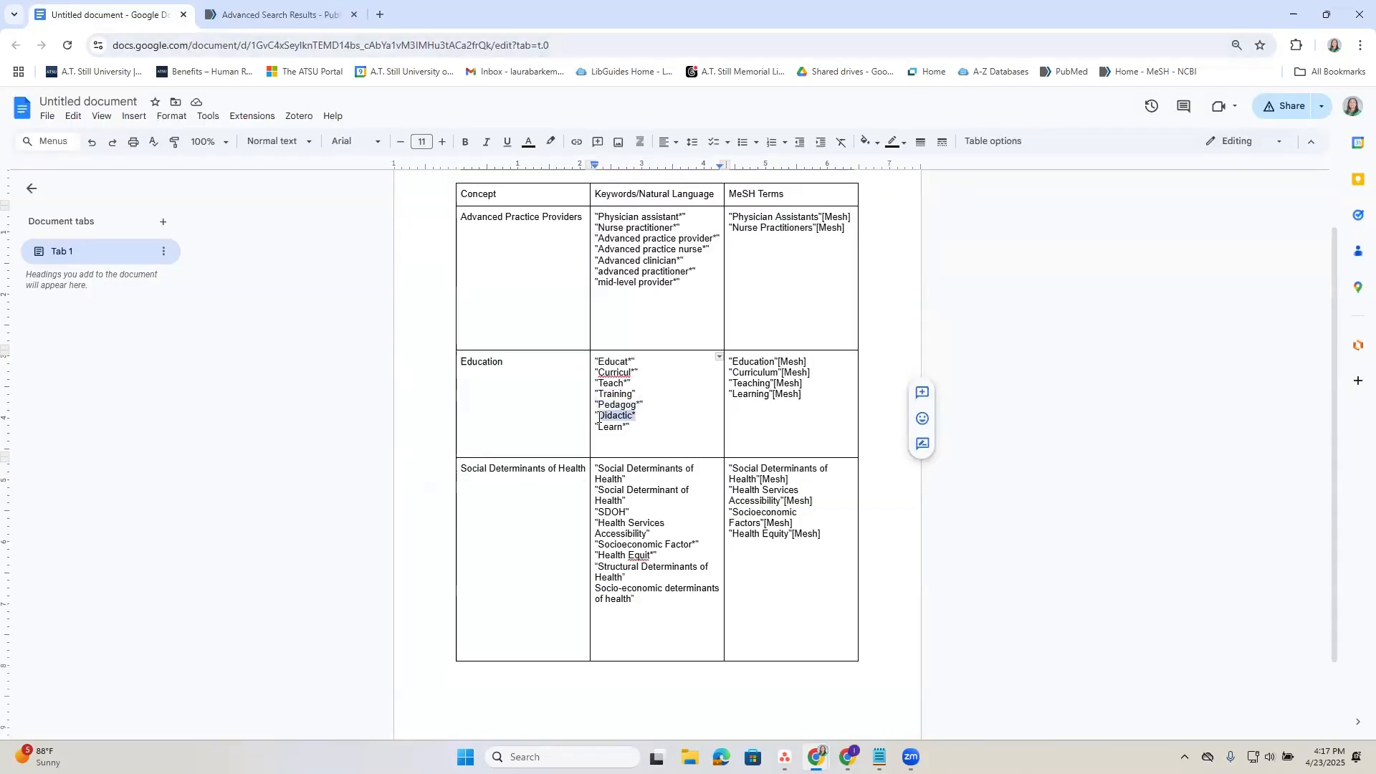
click(280, 14)
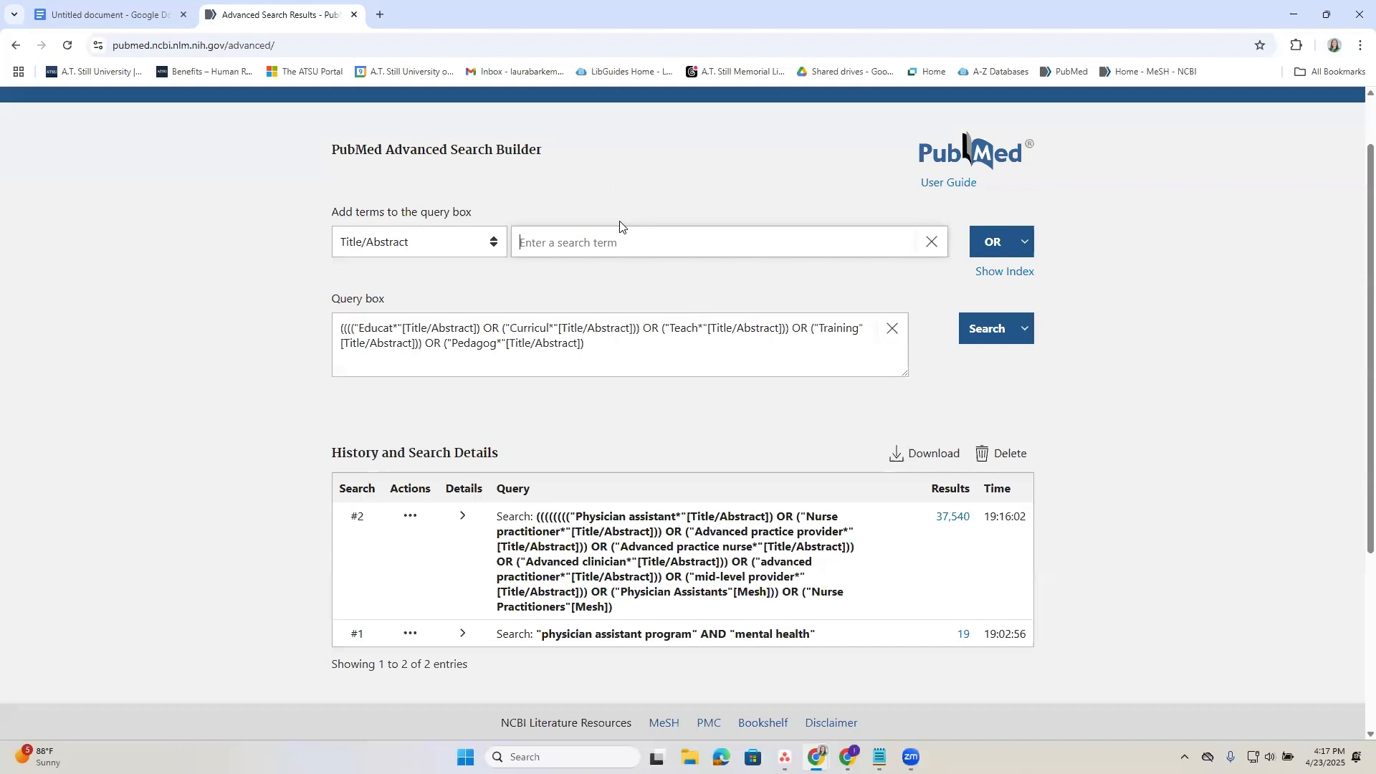
key(ctrl+v)
click(993, 242)
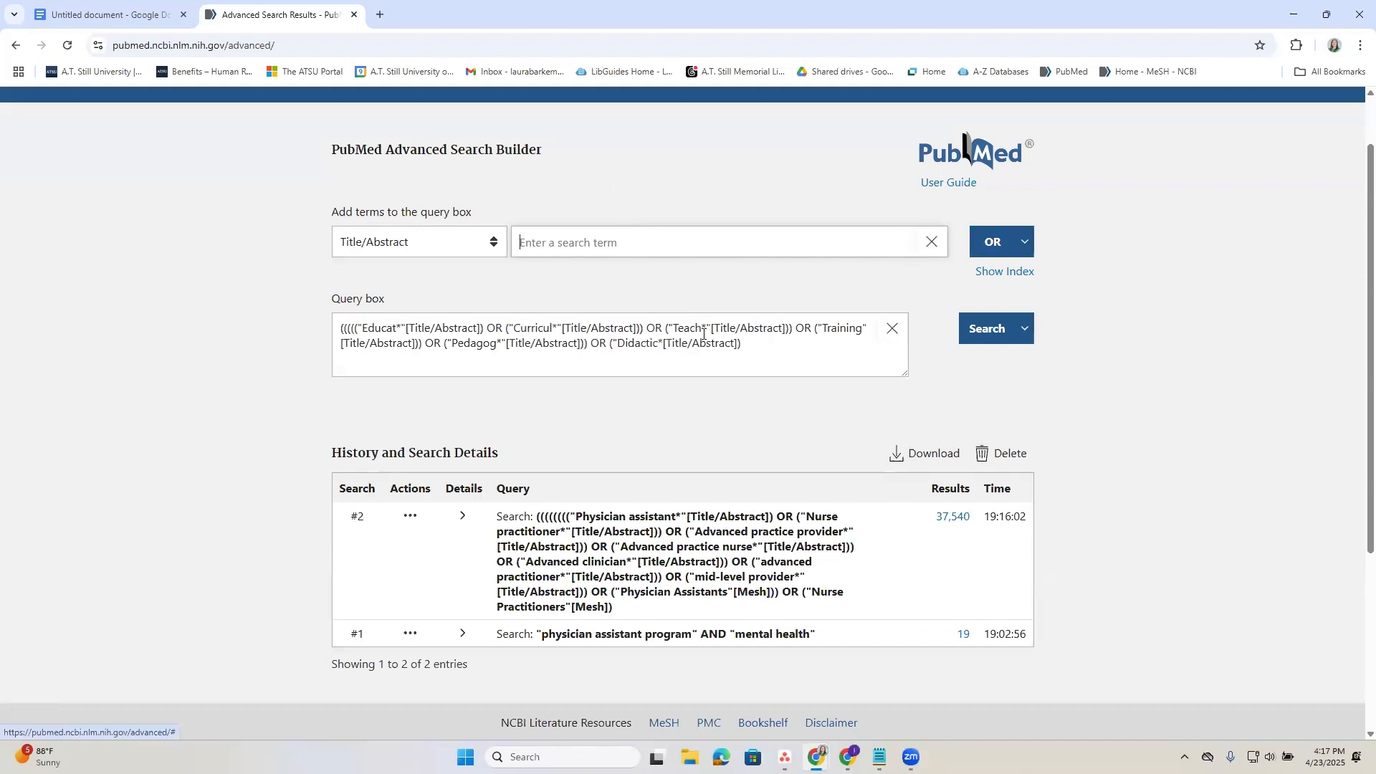
Copy "Learn*" from the document's Education keywords and add it to the PubMed query with OR in Title/Abstract.
click(108, 15)
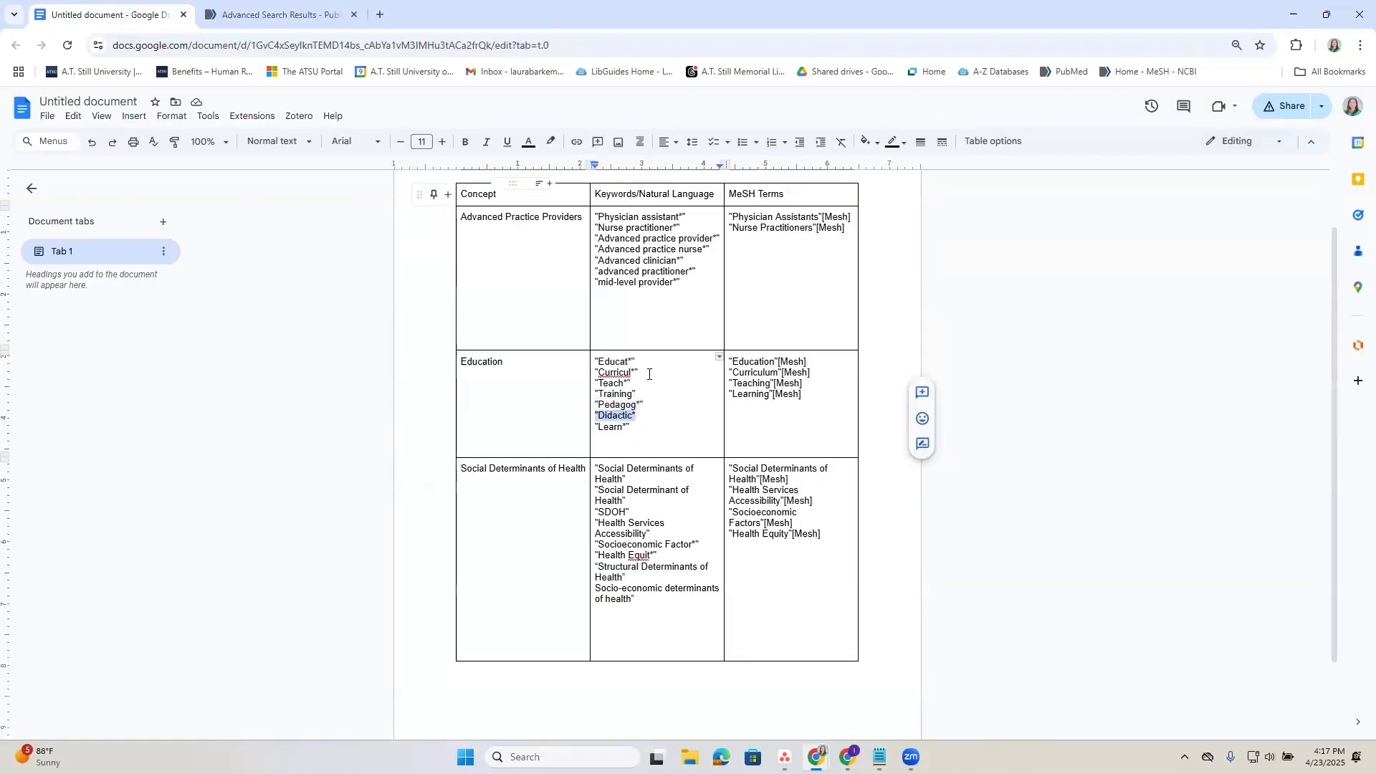
drag(630, 428, 599, 428)
key(ctrl+c)
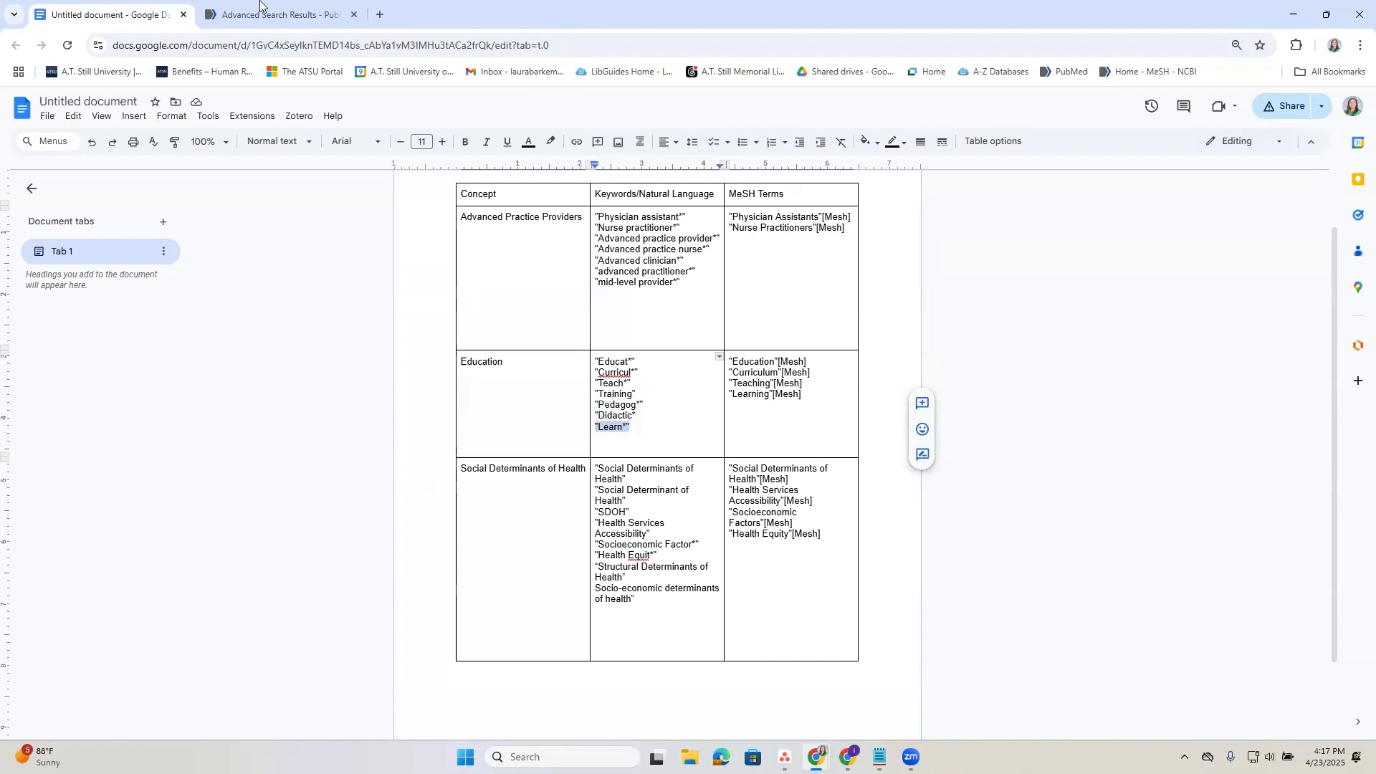
click(283, 14)
click(786, 236)
key(ctrl+v)
click(986, 250)
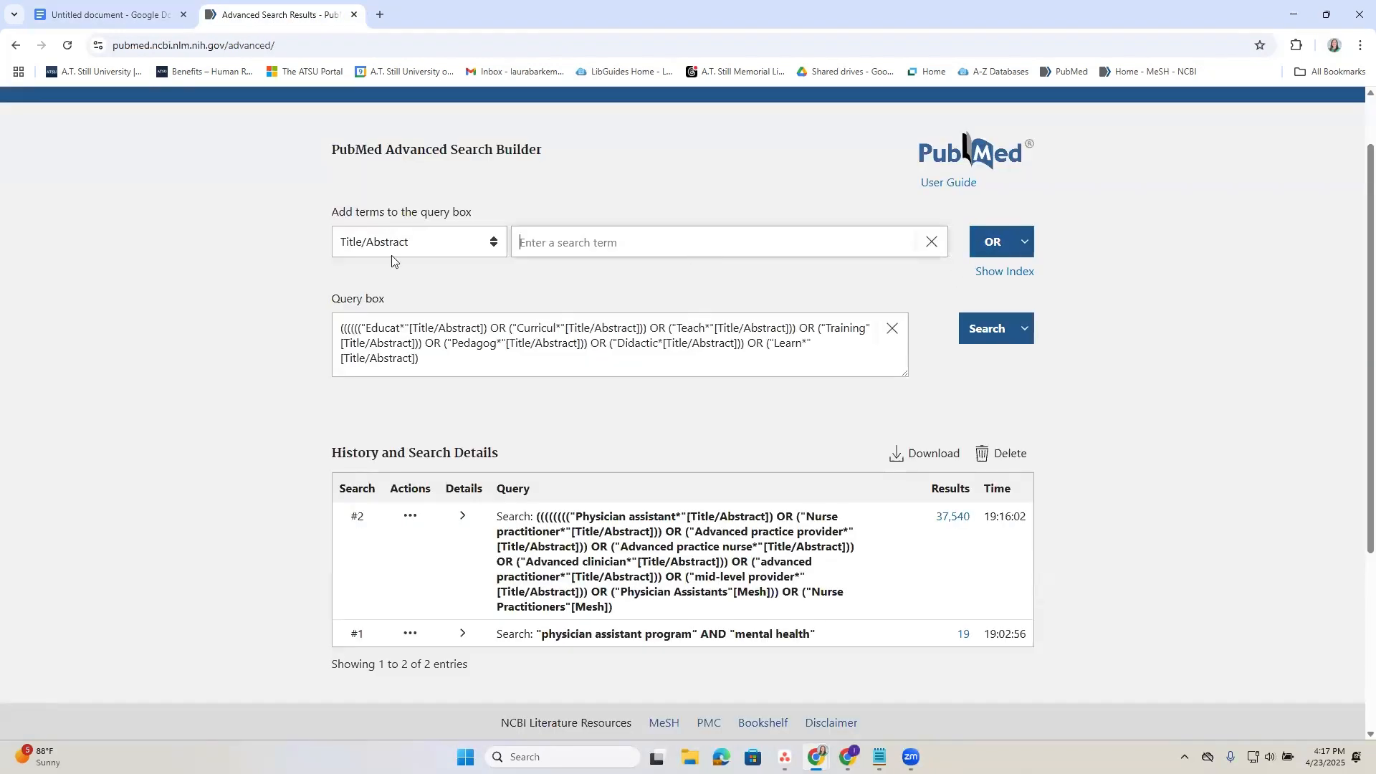
Copy "Education"[Mesh] from the document's Education MeSH terms and add it to the PubMed query with OR.
click(115, 20)
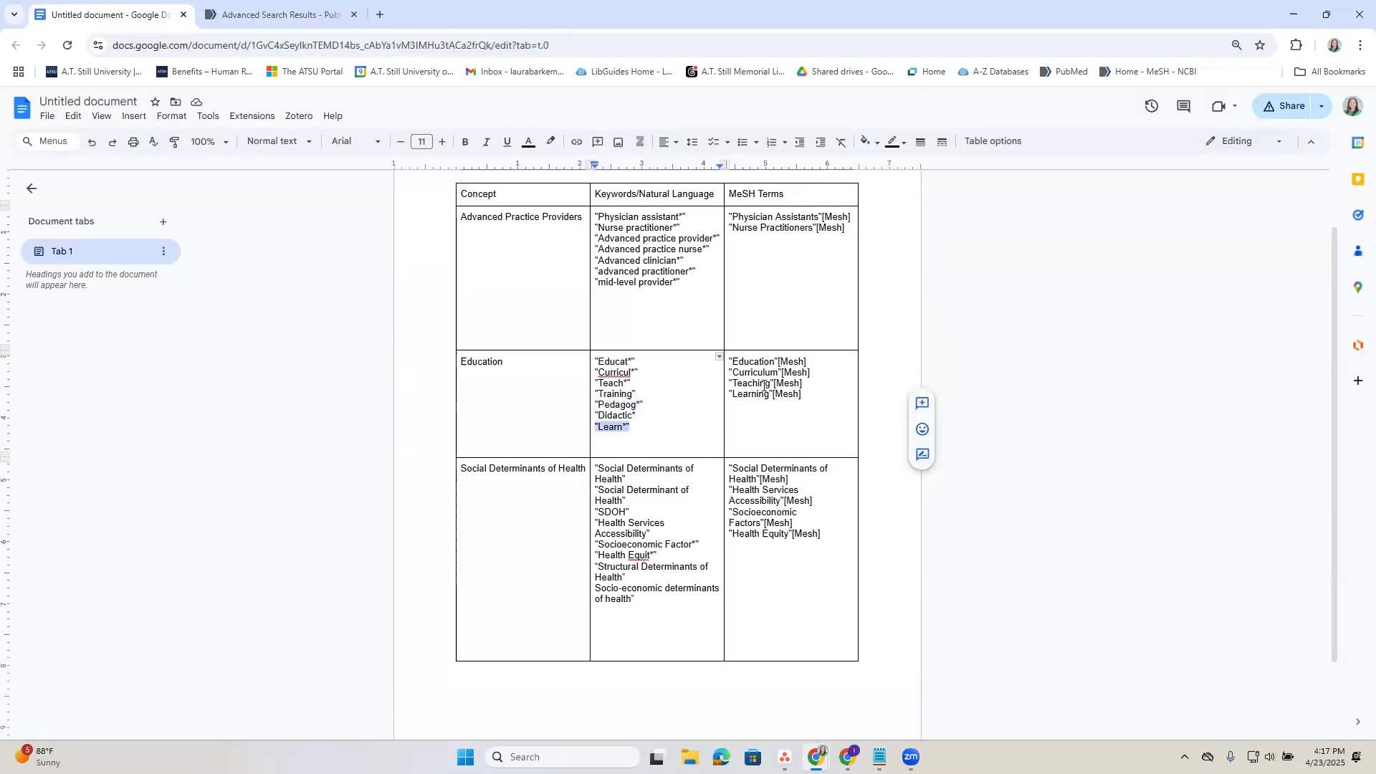
drag(813, 362, 729, 362)
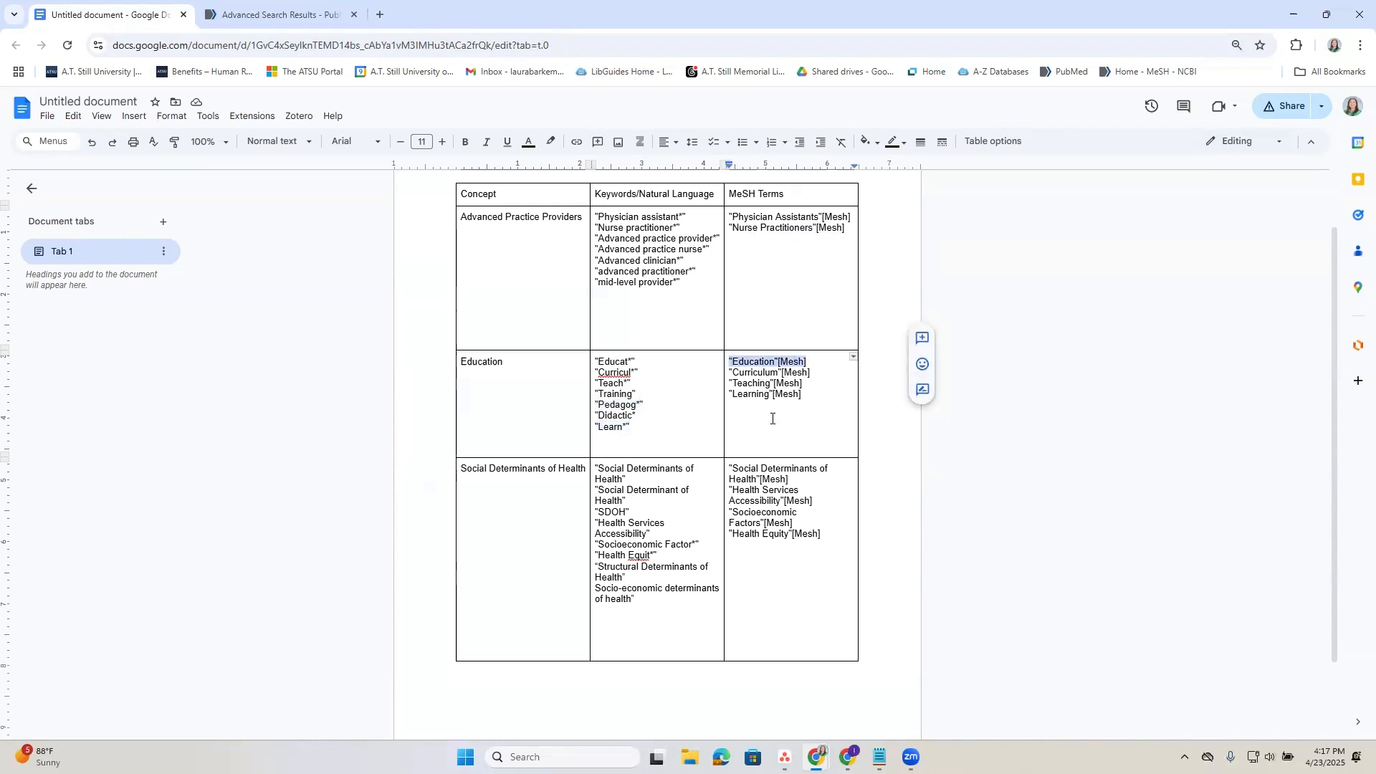
click(283, 14)
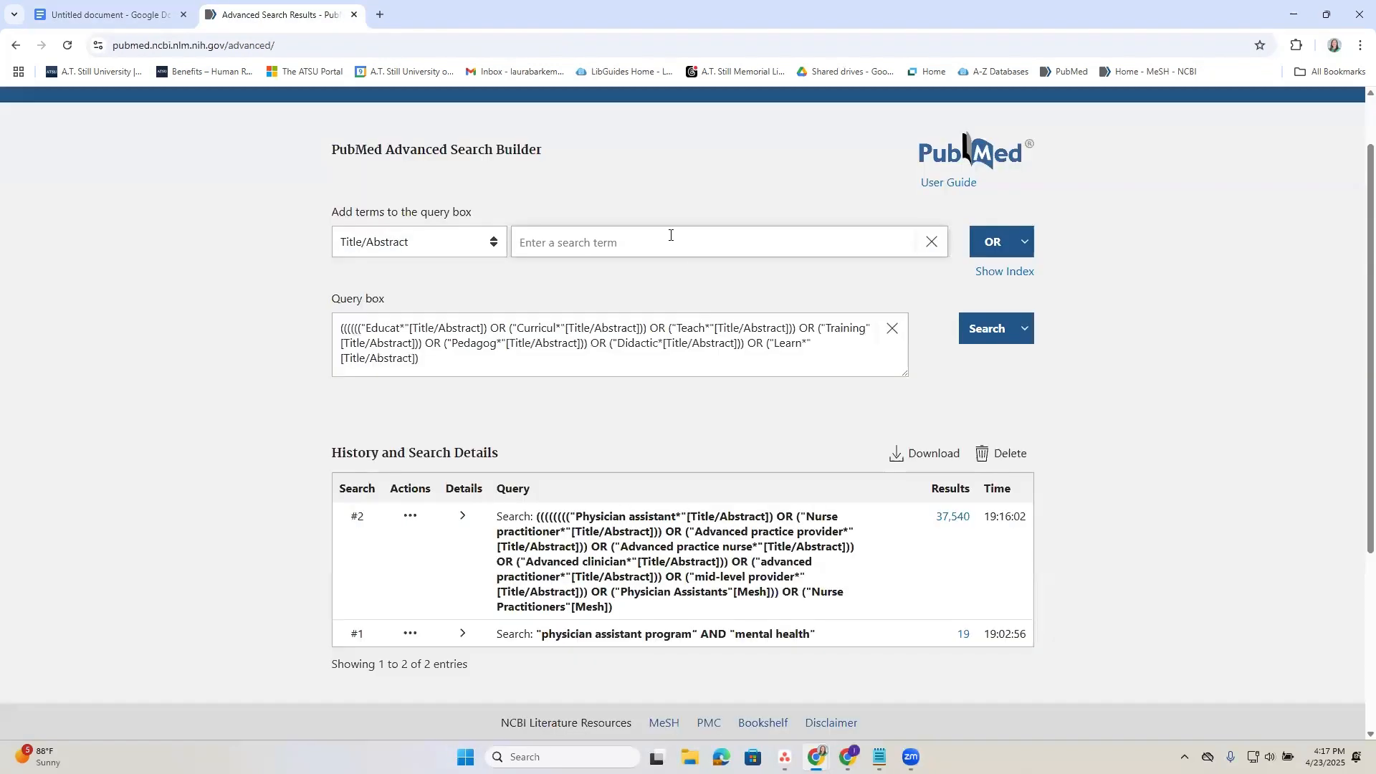
click(670, 243)
key(ctrl+v)
click(989, 252)
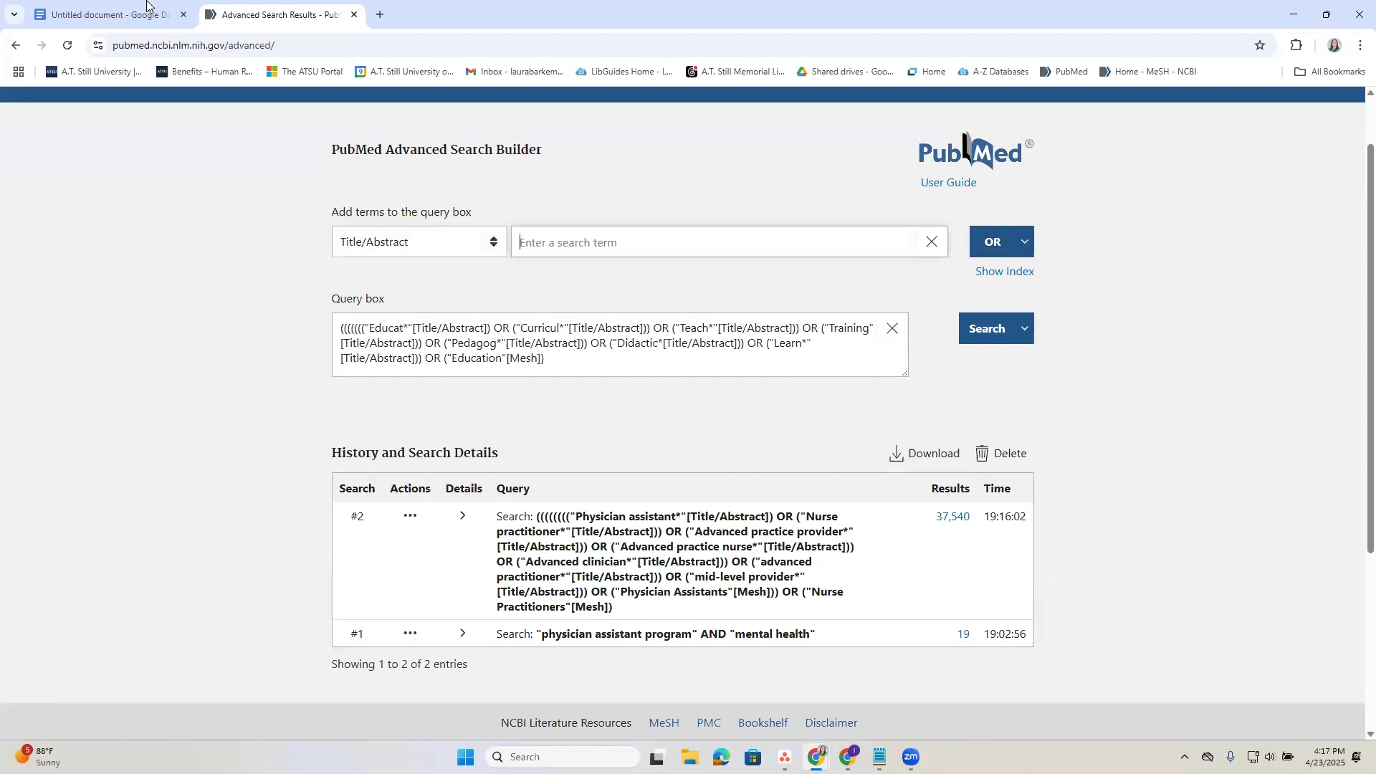
Copy "Curriculum"[Mesh] from the document's Education MeSH terms and add it to the PubMed query with OR.
click(146, 8)
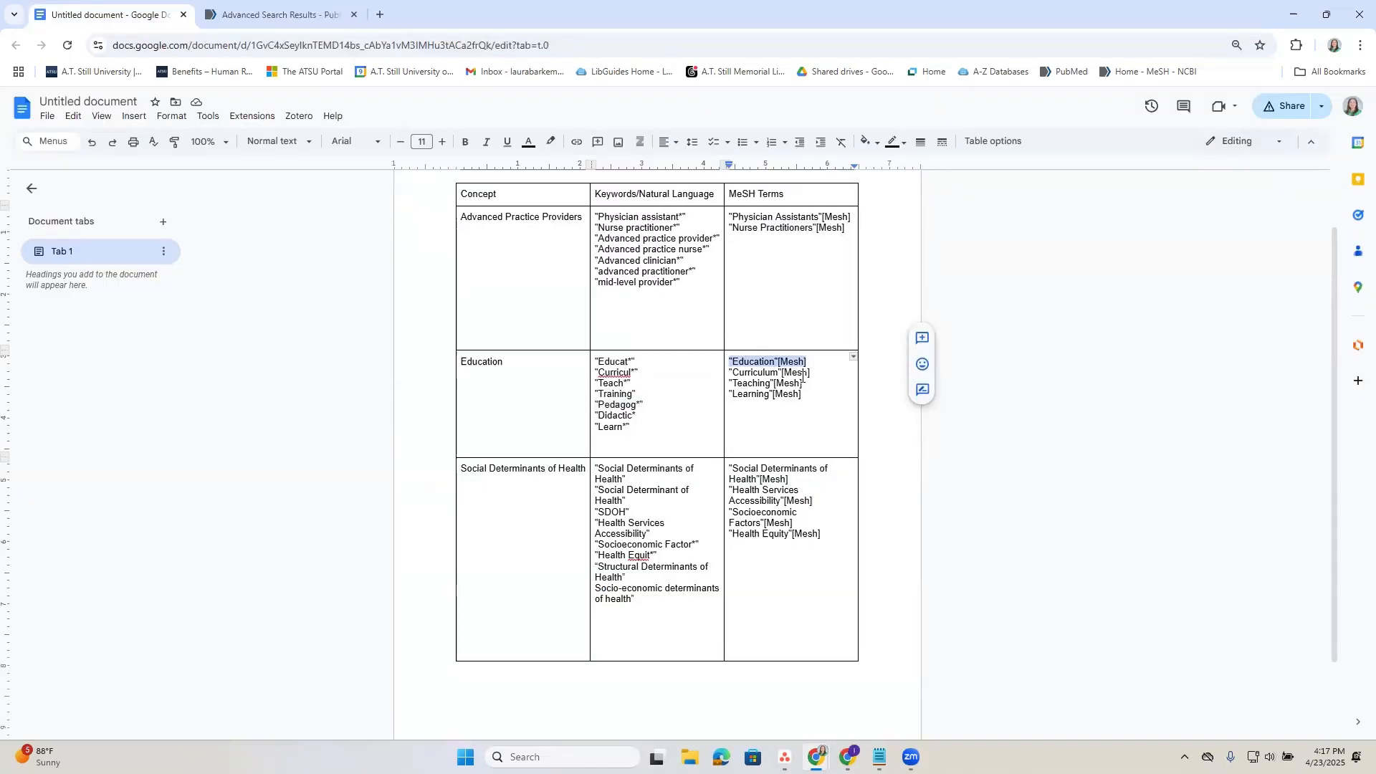
drag(811, 373, 730, 368)
key(ctrl+c)
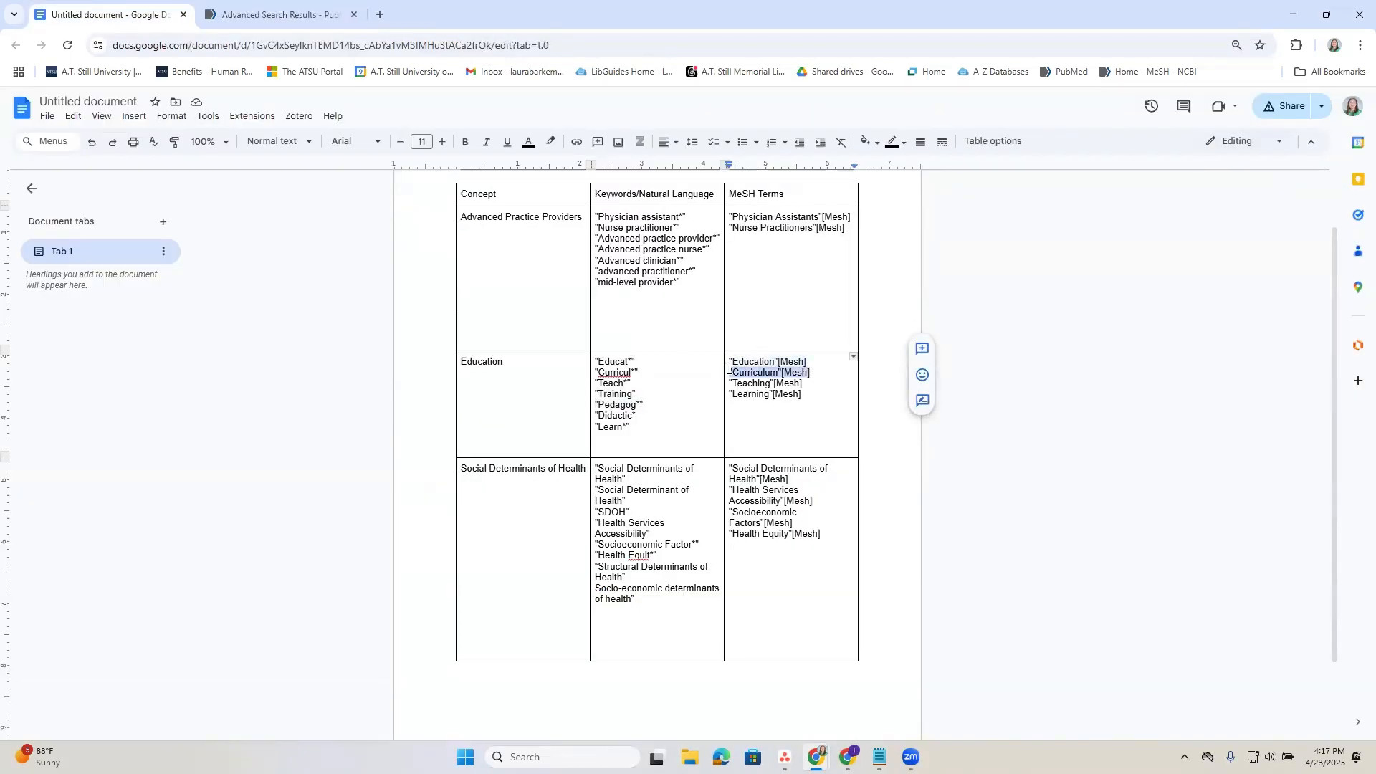
click(283, 10)
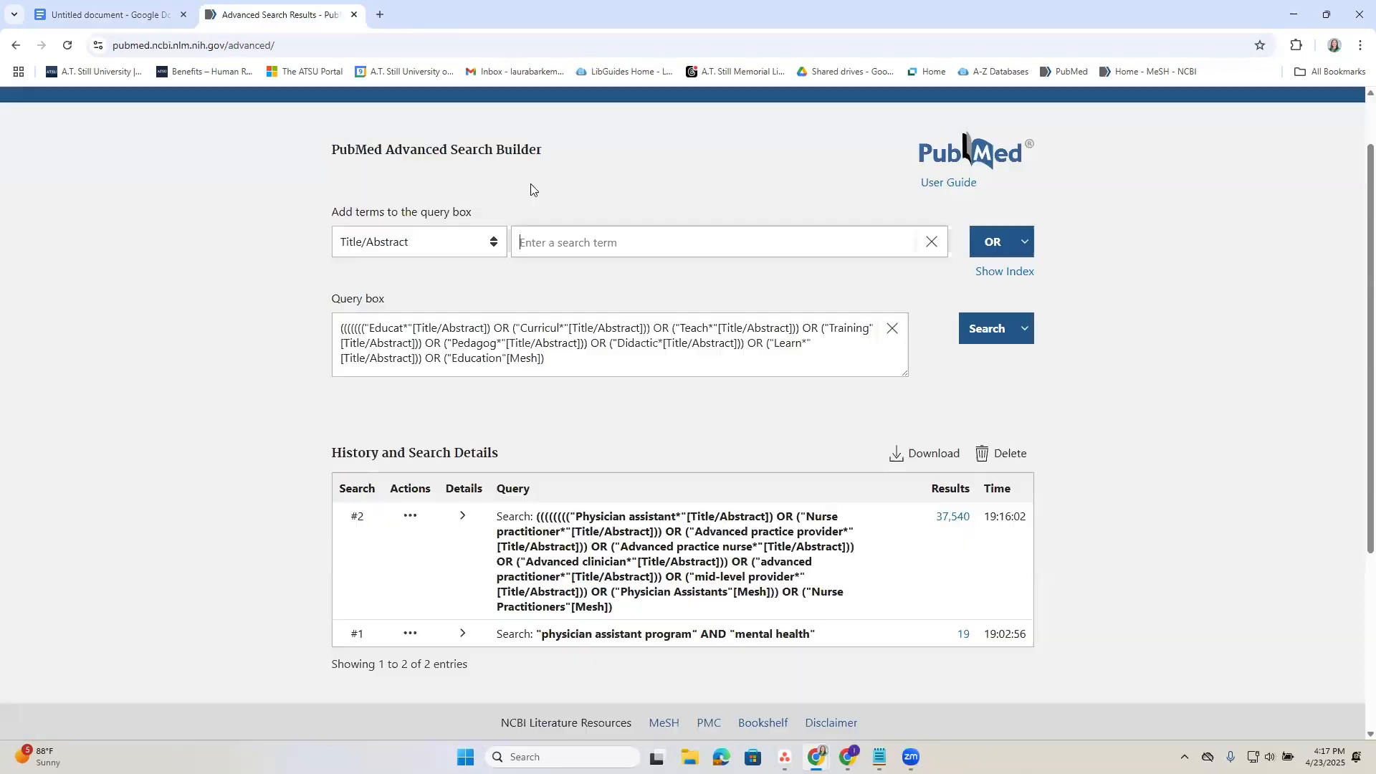
click(700, 242)
key(ctrl+v)
click(993, 242)
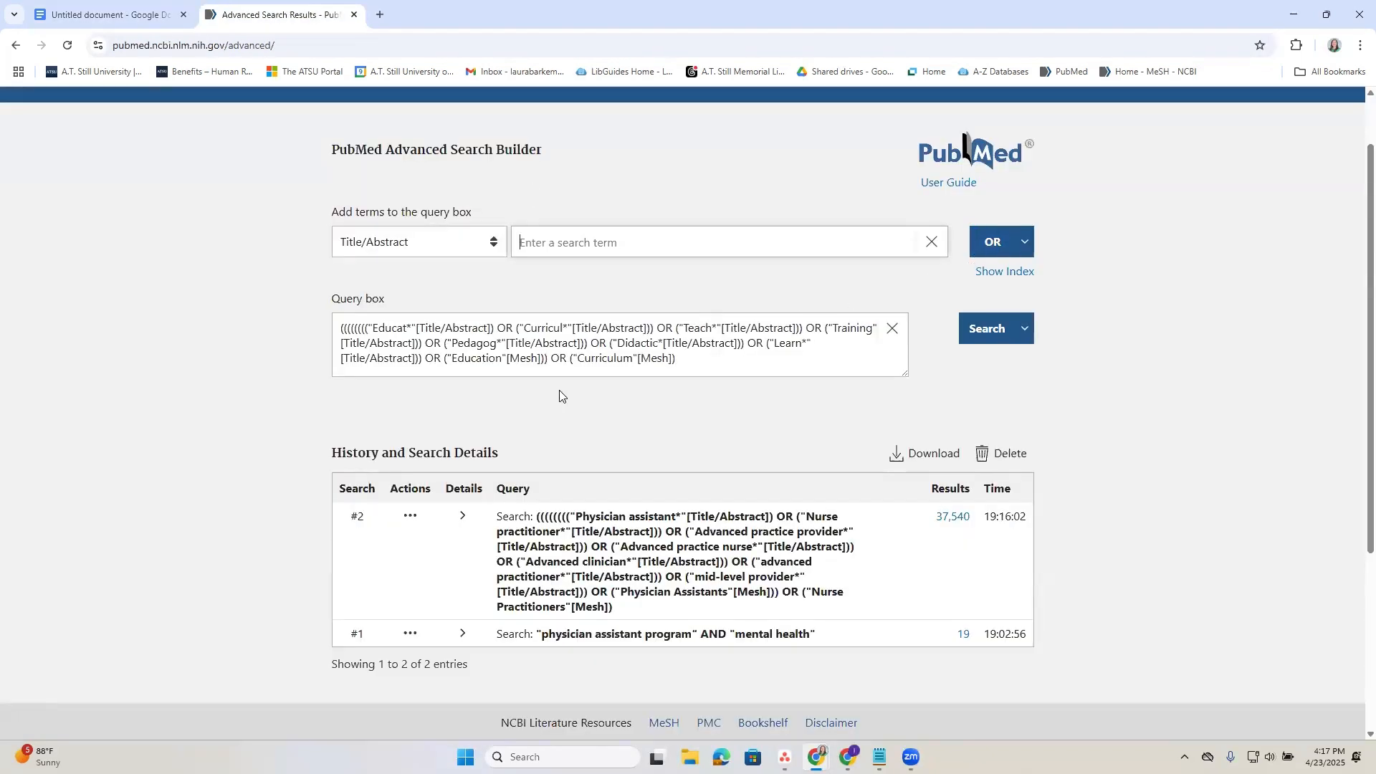
Copy "Teaching"[Mesh] from the document's Education MeSH terms and add it to the PubMed query with OR.
click(107, 14)
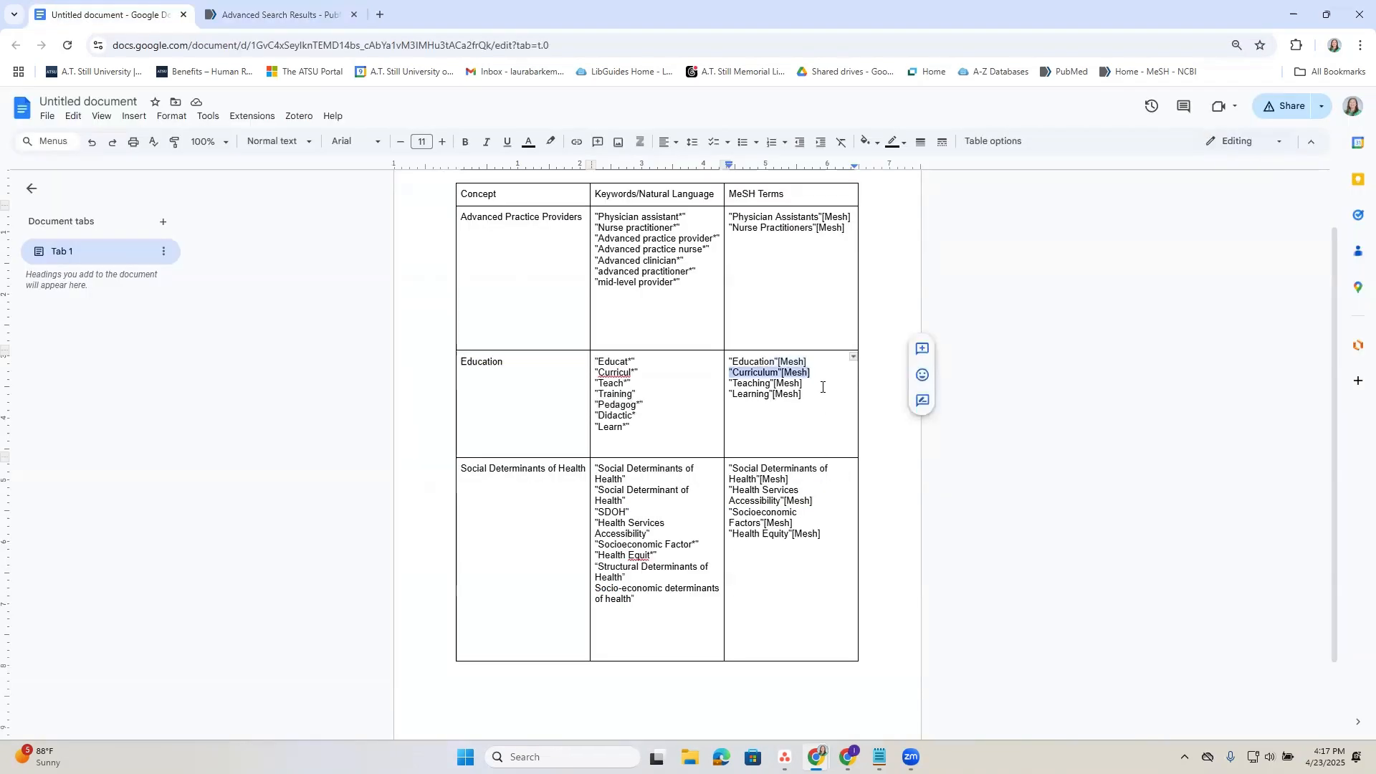
click(822, 386)
shift+click(736, 385)
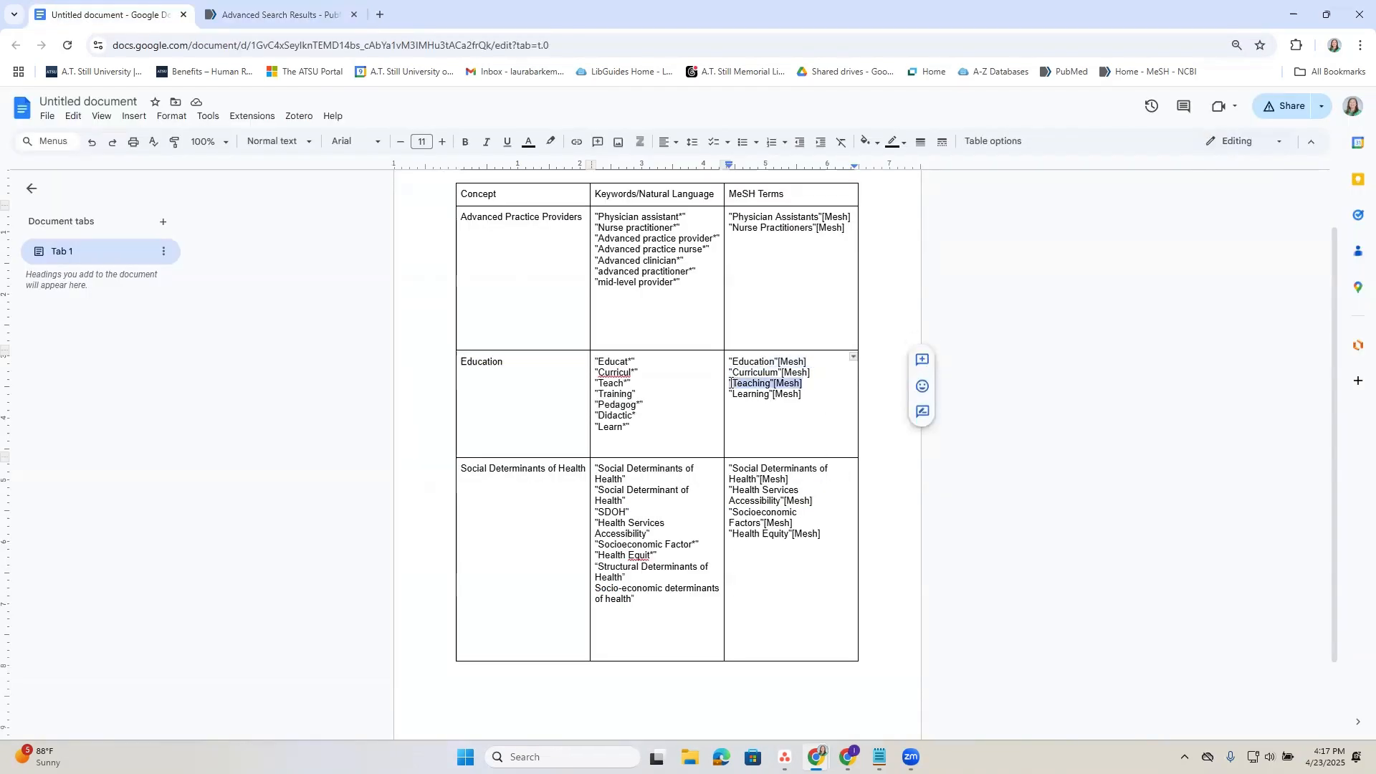
click(333, 9)
click(731, 245)
text("Teaching"[Mesh])
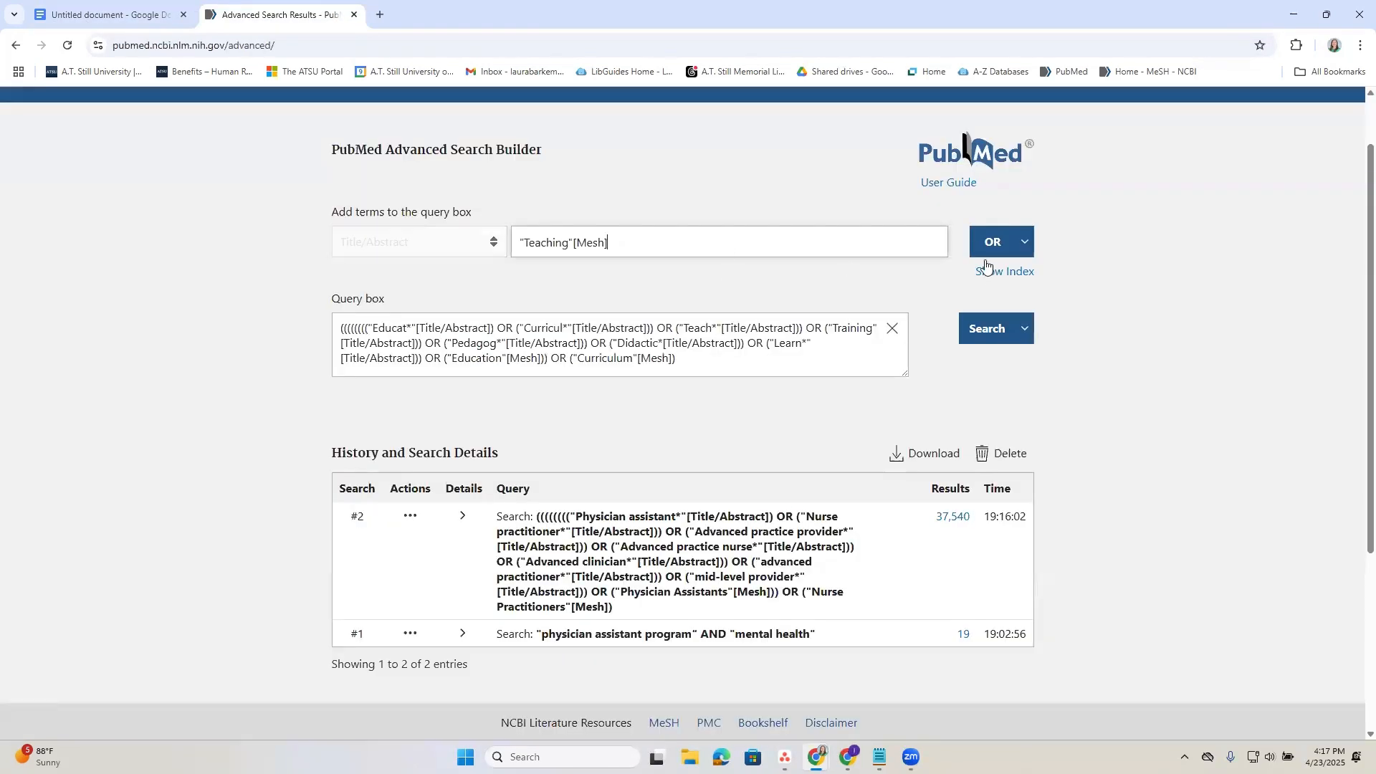
click(986, 246)
Copy "Learning"[Mesh] from the document's Education MeSH terms and add it to the PubMed query with OR.
click(133, 11)
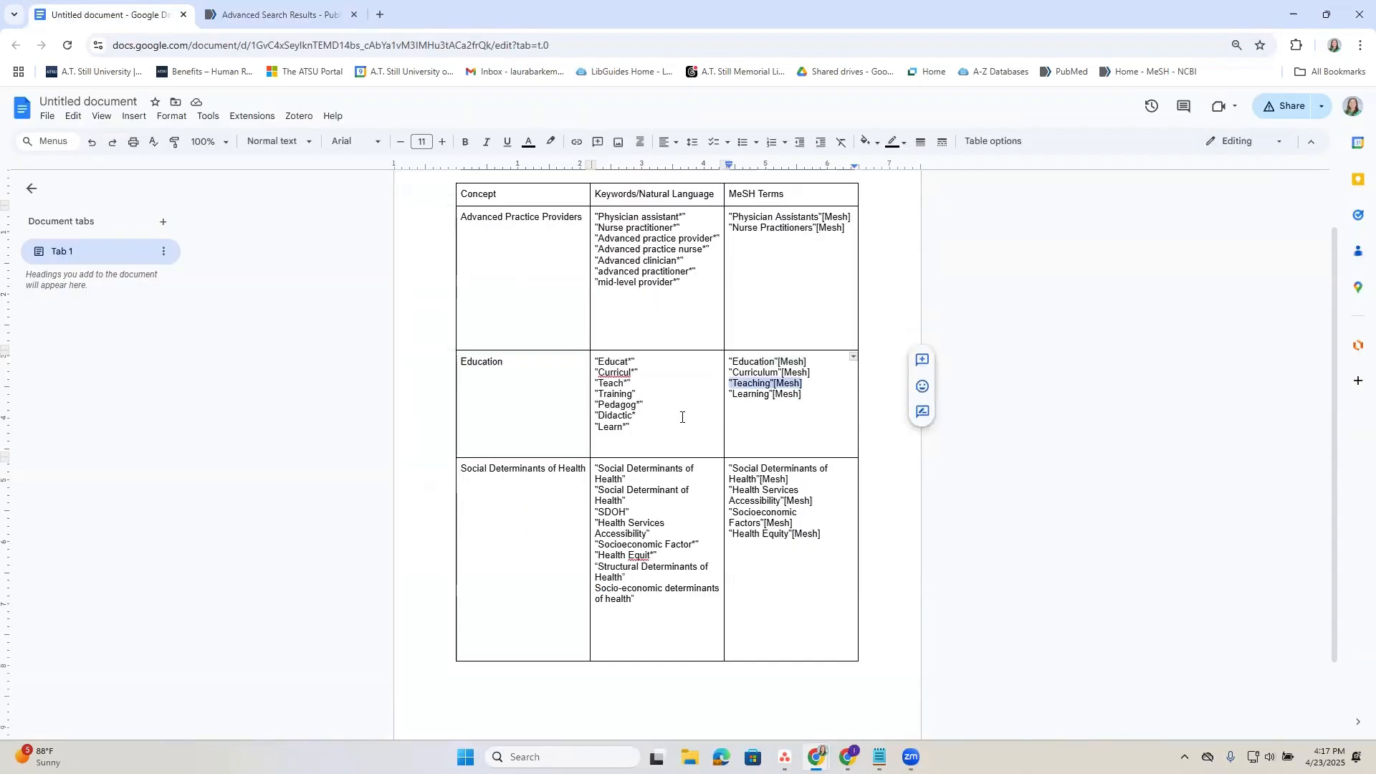
drag(803, 395, 733, 391)
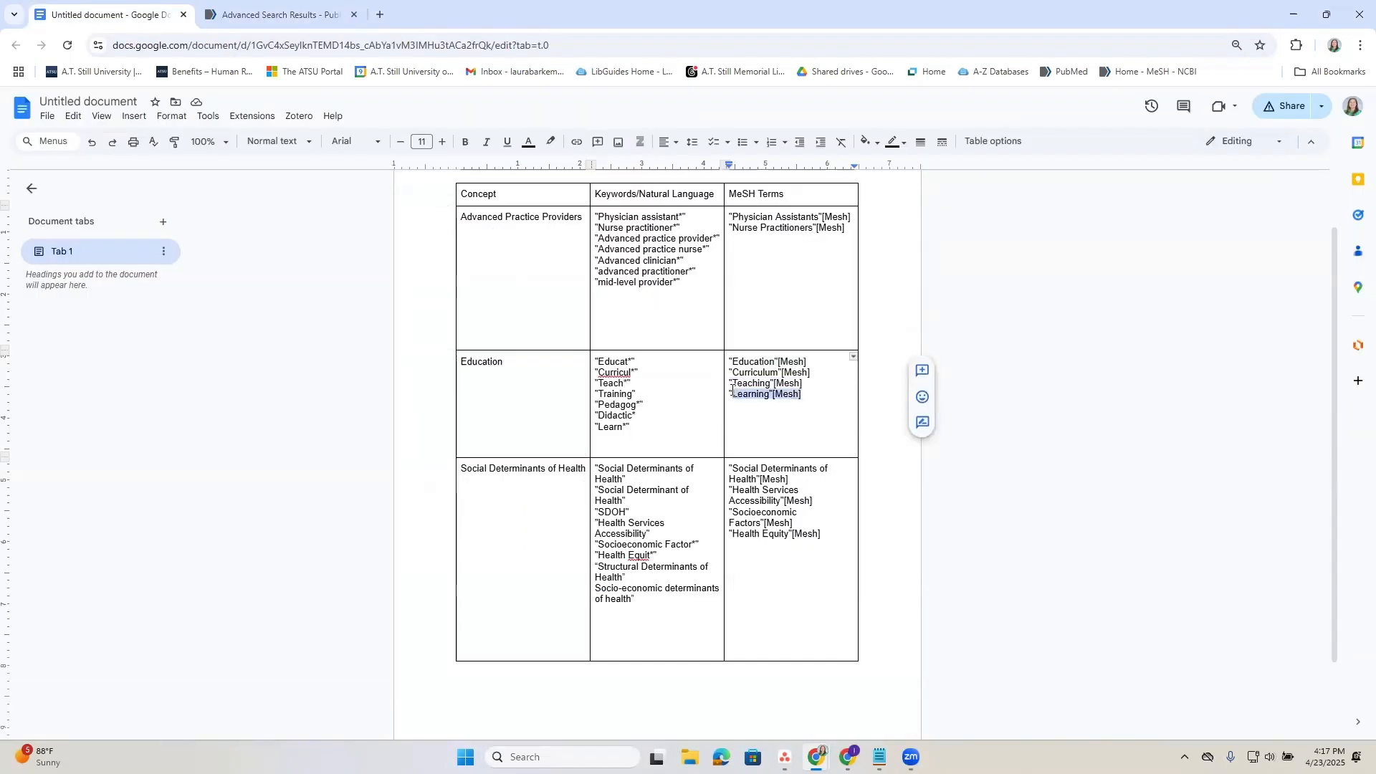
key(ctrl+c)
click(280, 14)
click(811, 240)
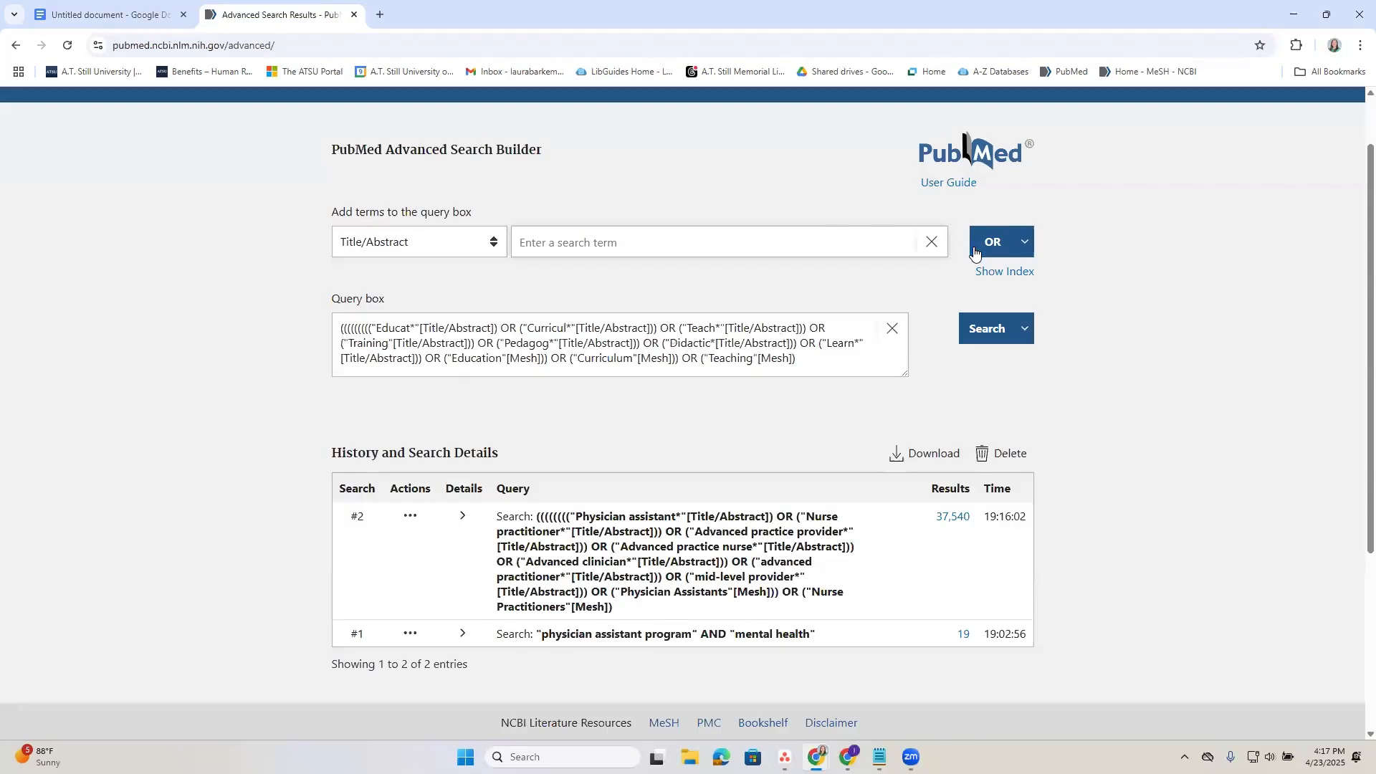
key(ctrl+v)
click(992, 244)
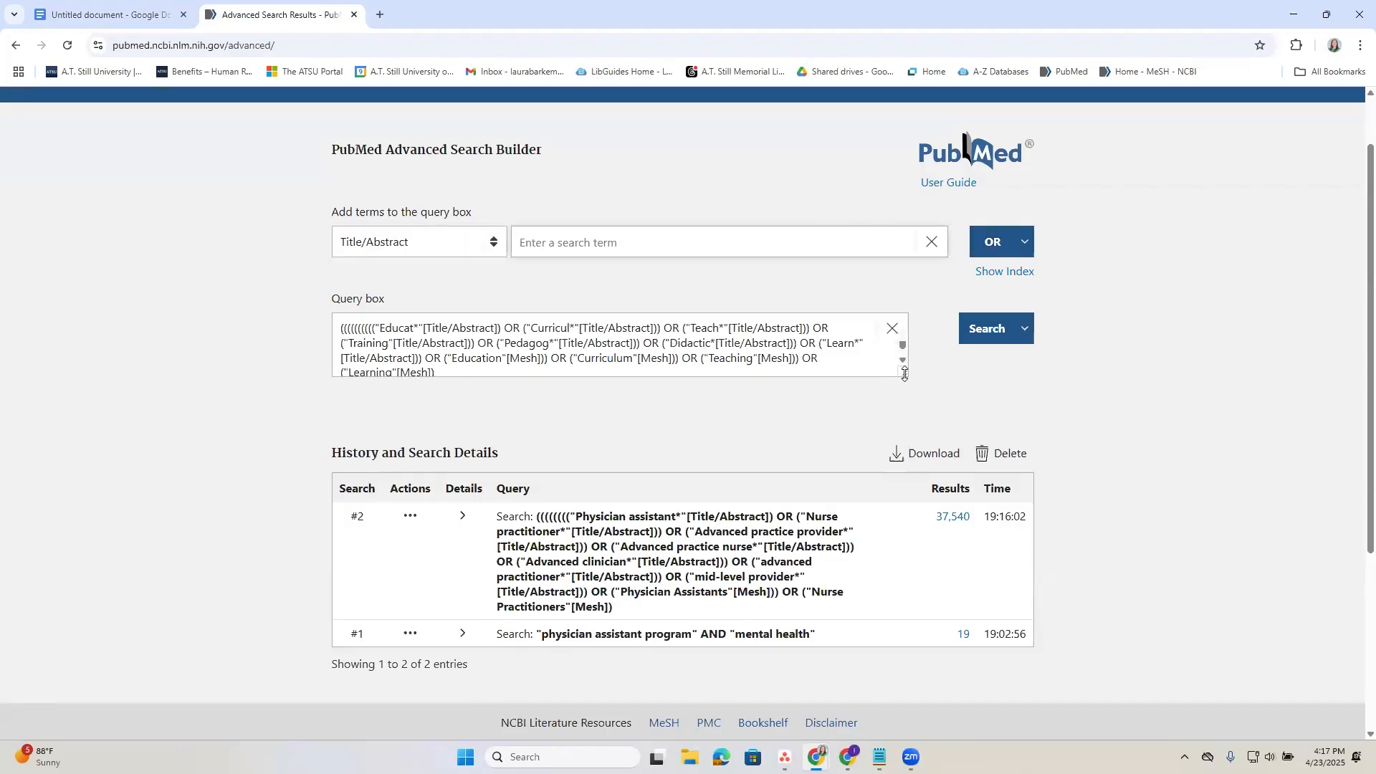
Enlarge the query box, run the combined Education search and return to the advanced search builder.
drag(910, 381, 913, 426)
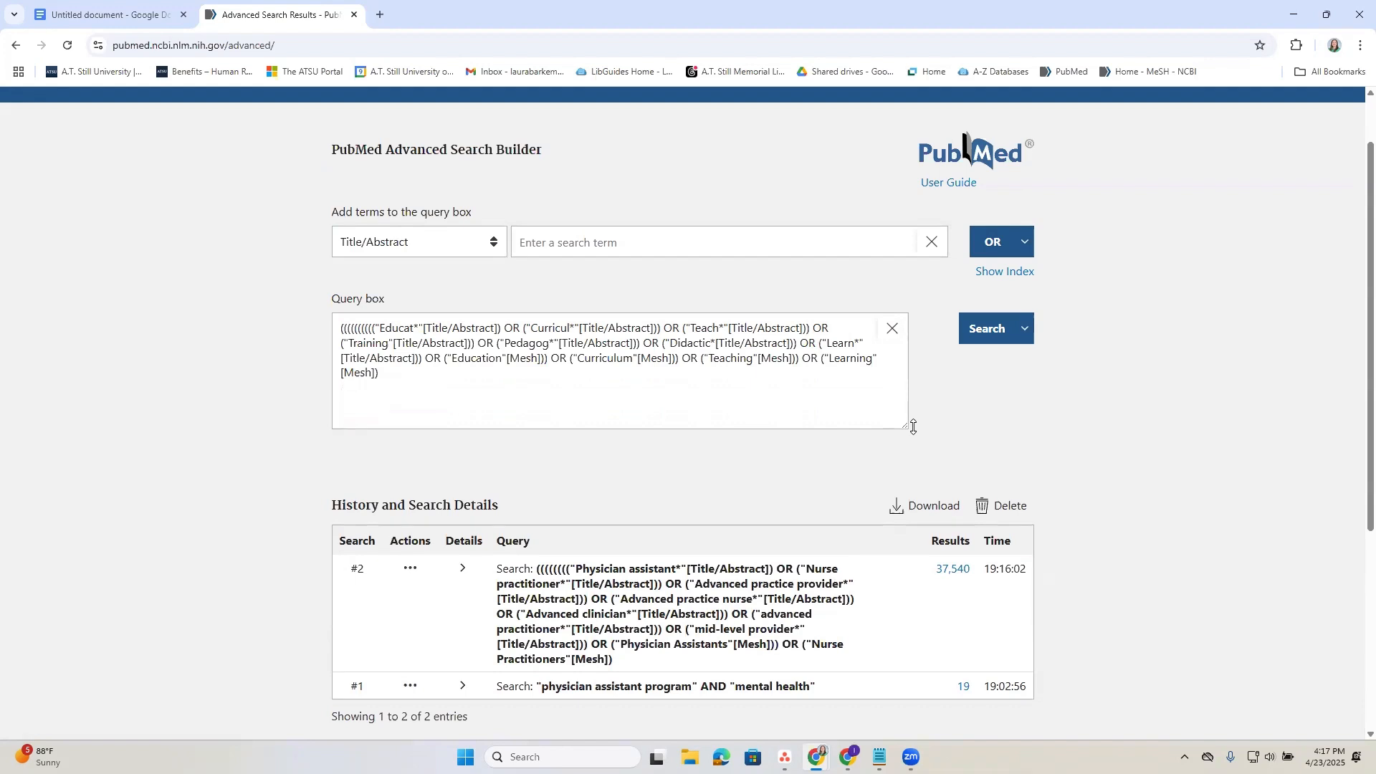
click(993, 330)
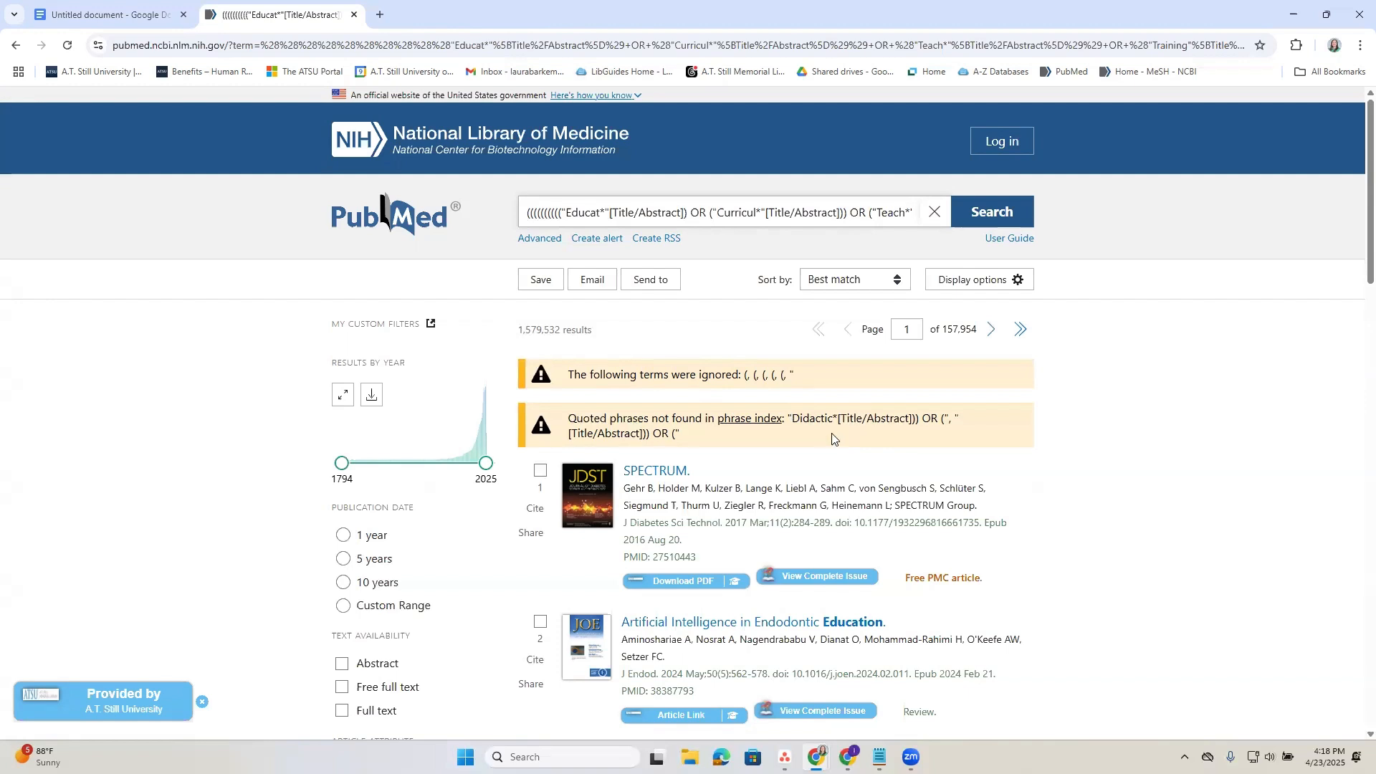
click(539, 239)
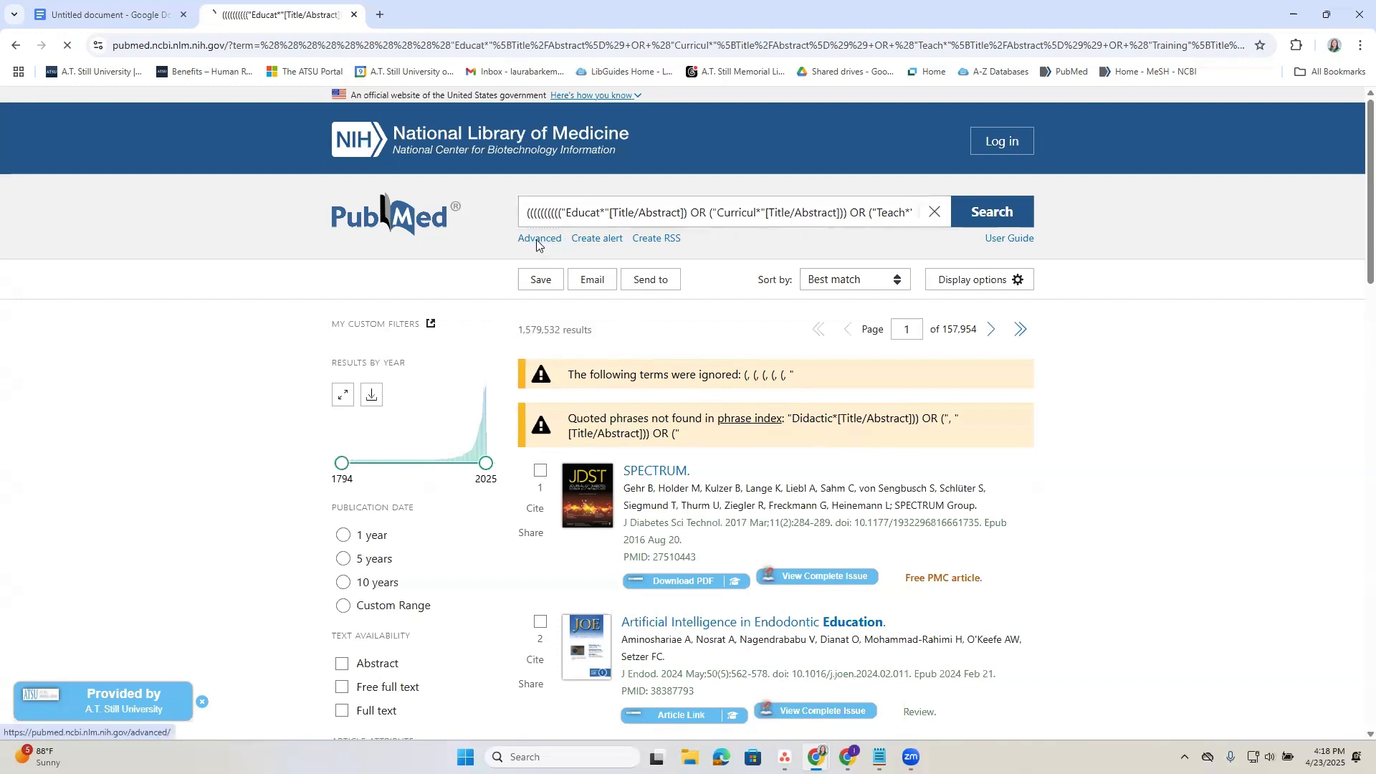
Expand the details of search #3 in the search history and examine its translations and warnings.
scroll(430, 495, down, 4)
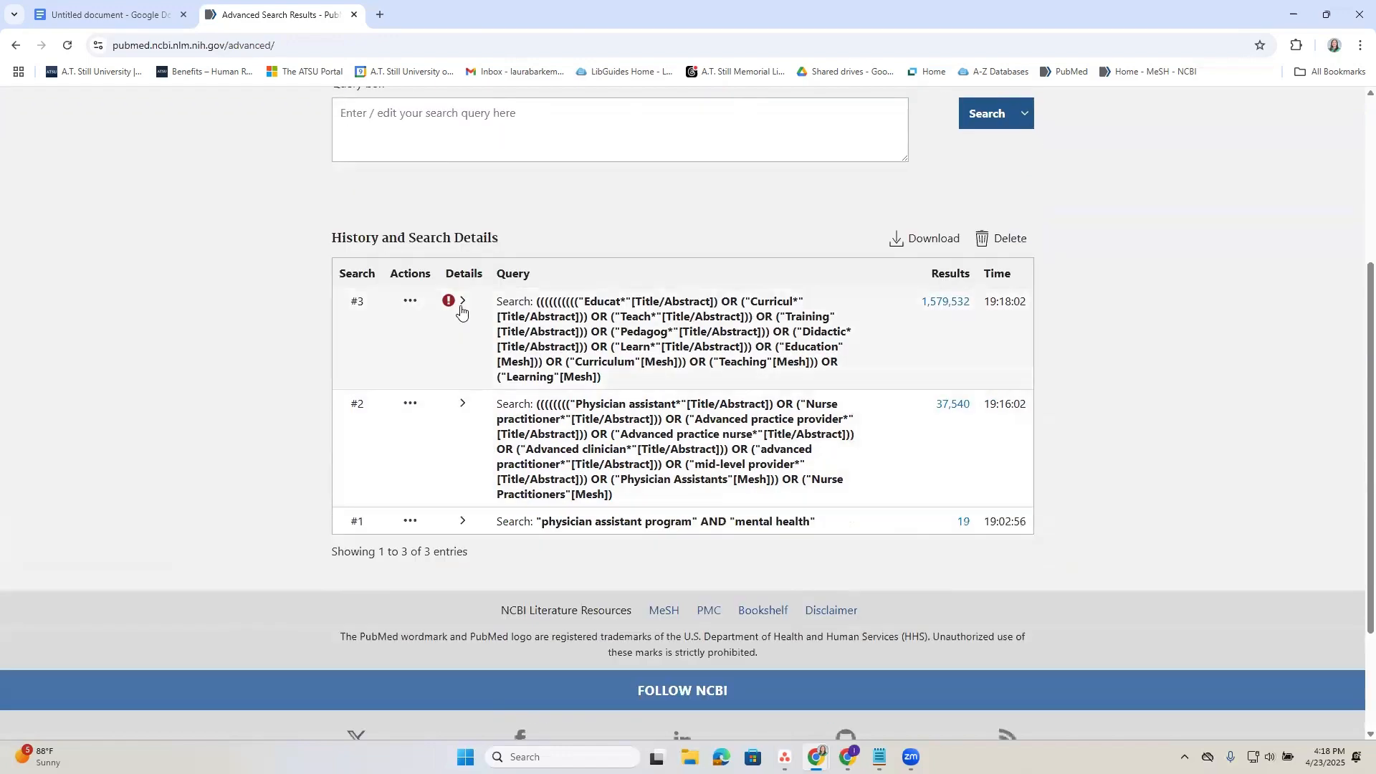
click(461, 310)
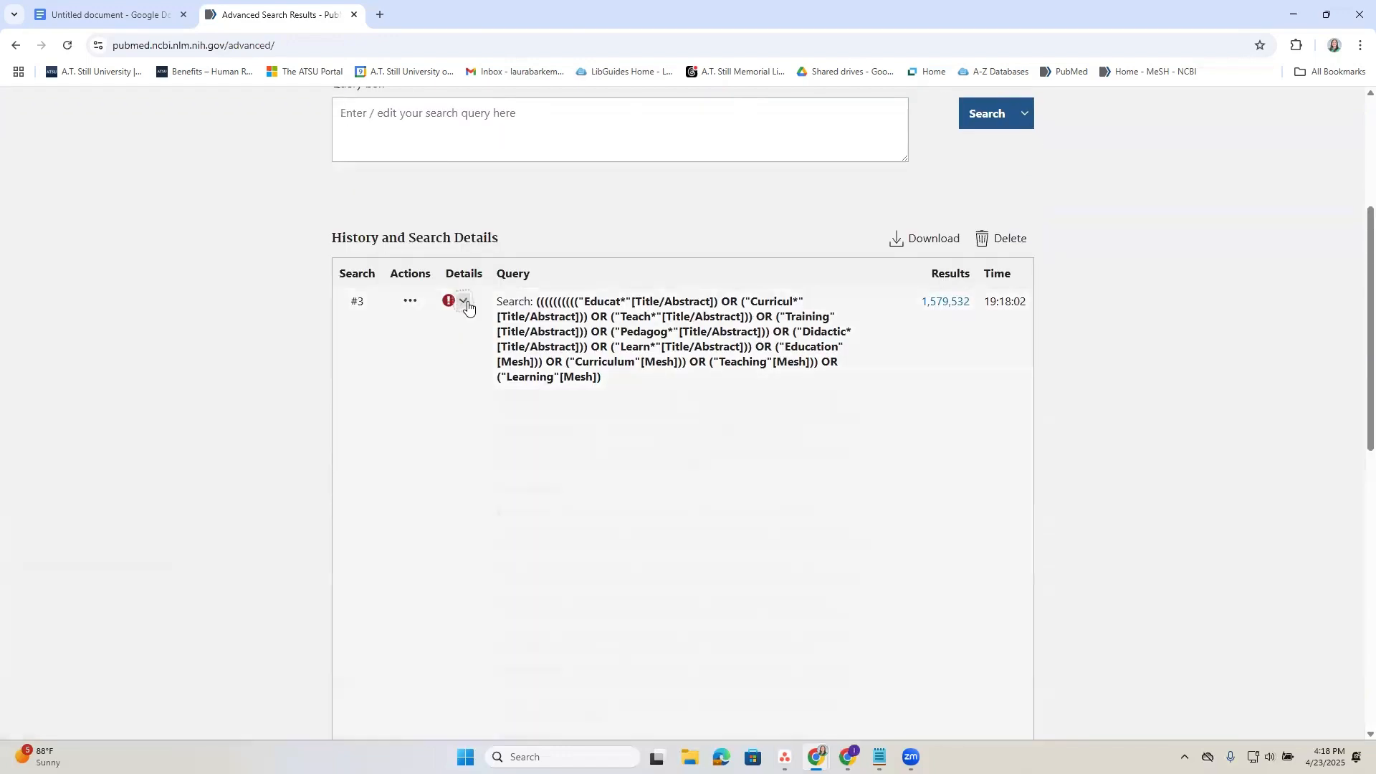
scroll(696, 456, down, 1)
scroll(696, 456, down, 5)
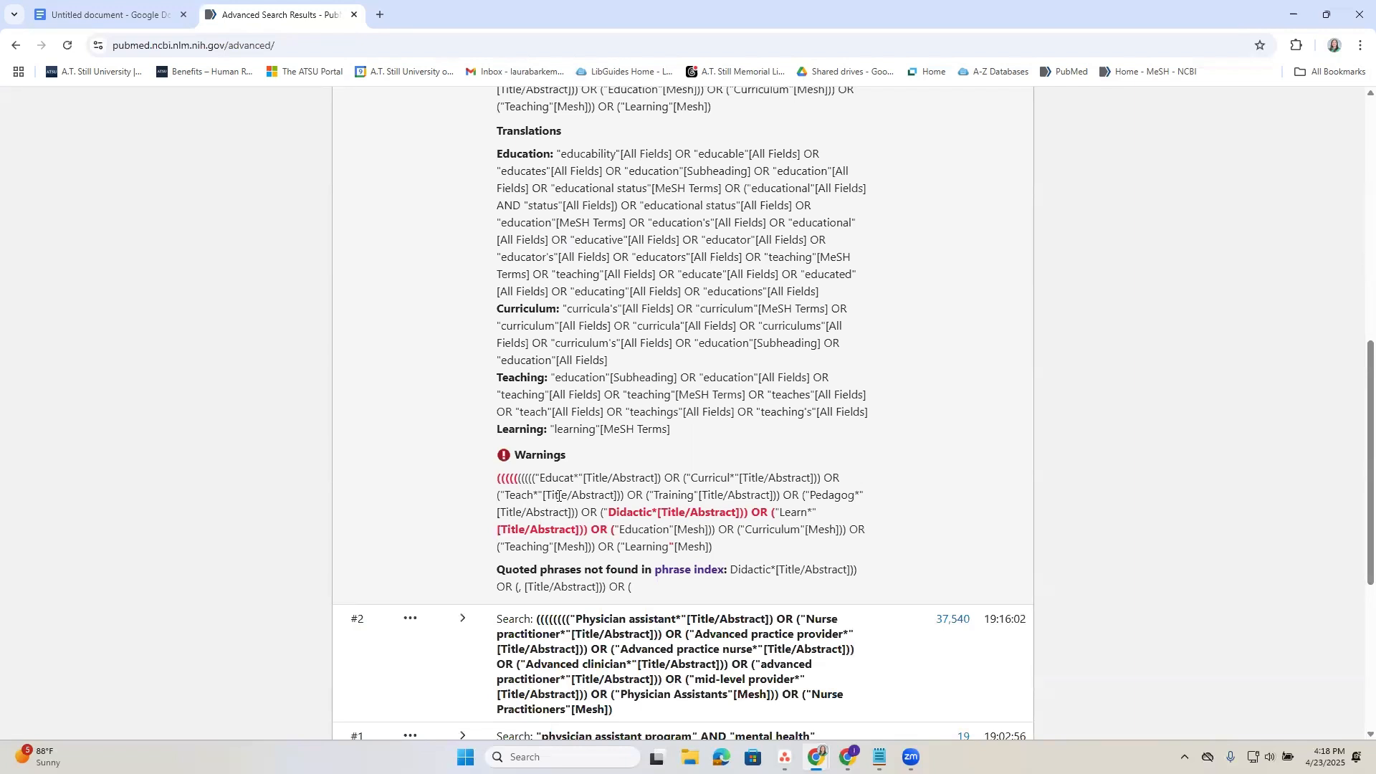
scroll(559, 496, up, 5)
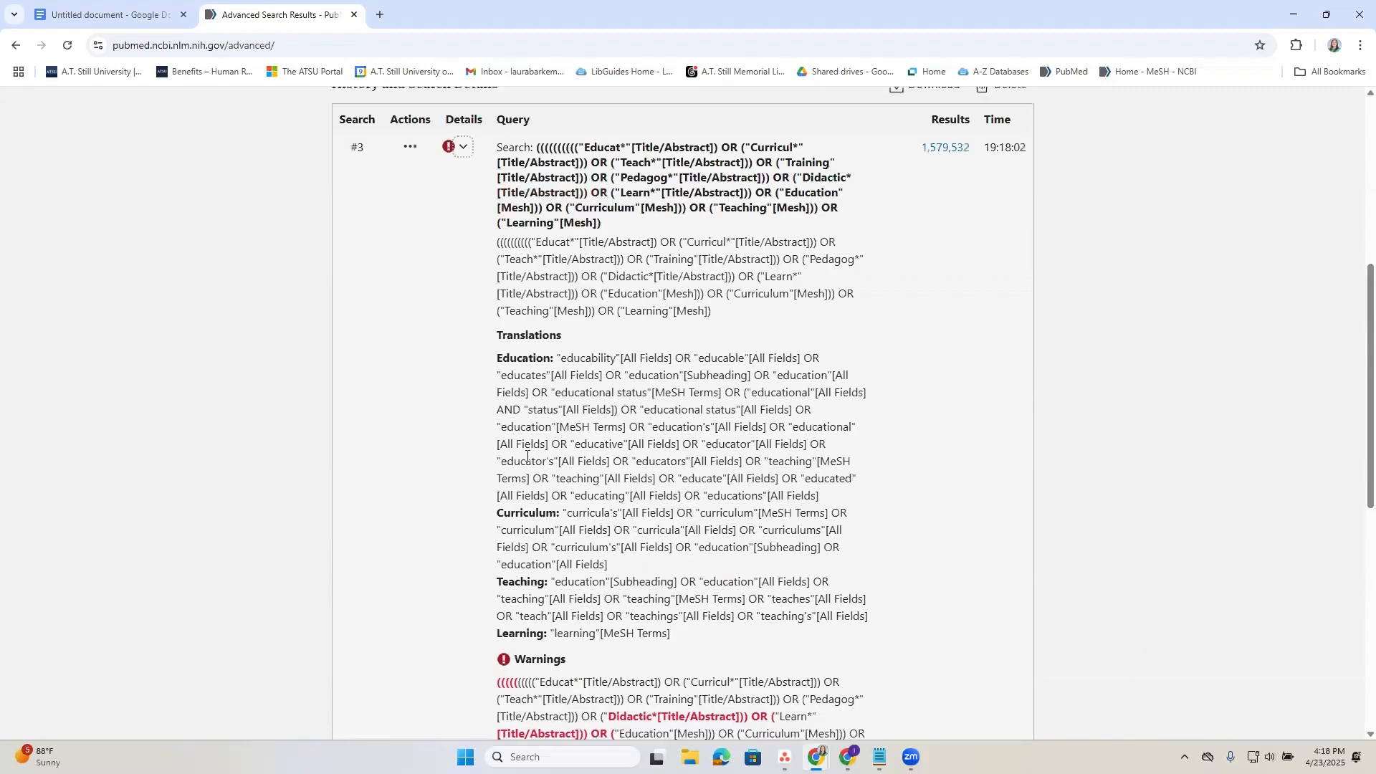
Add the query of search #3 from the history back into the query box and enlarge the box to show it fully.
click(410, 303)
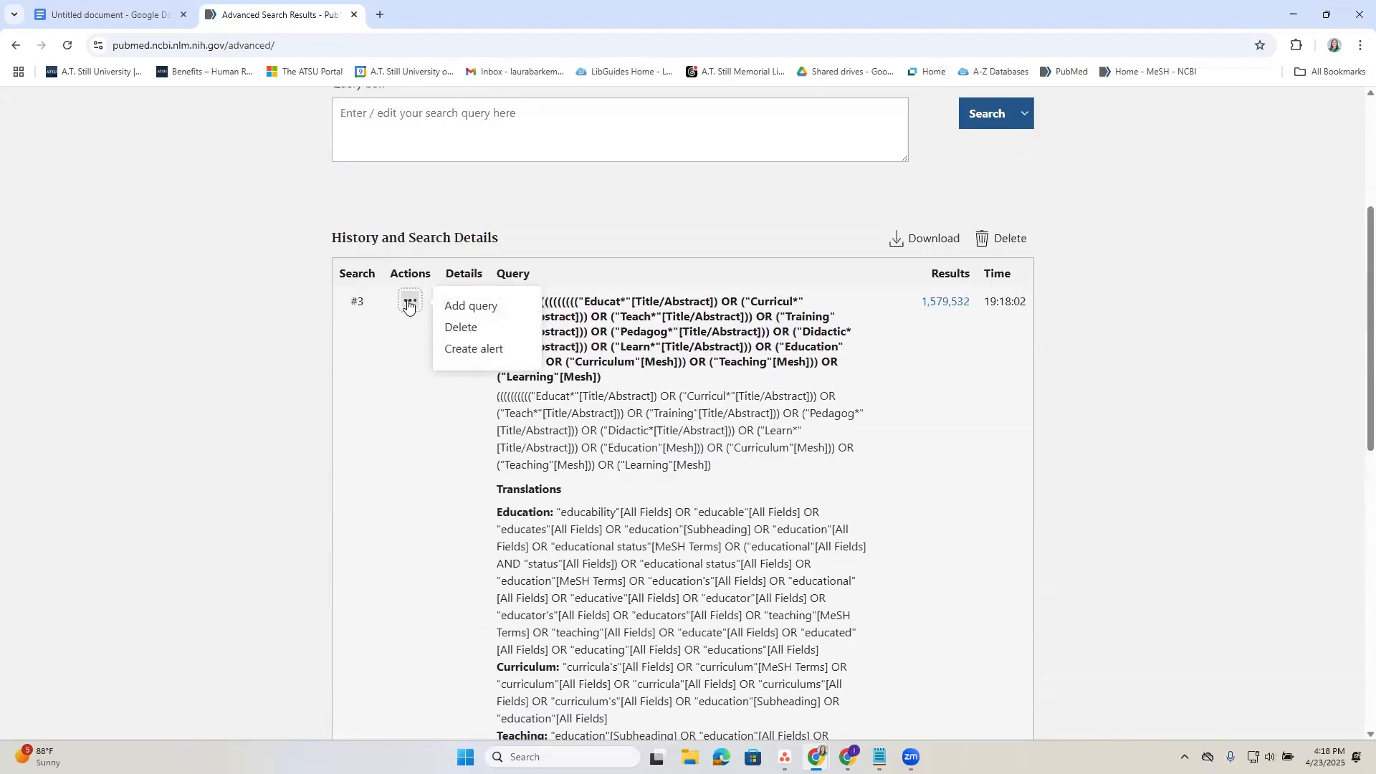
click(466, 306)
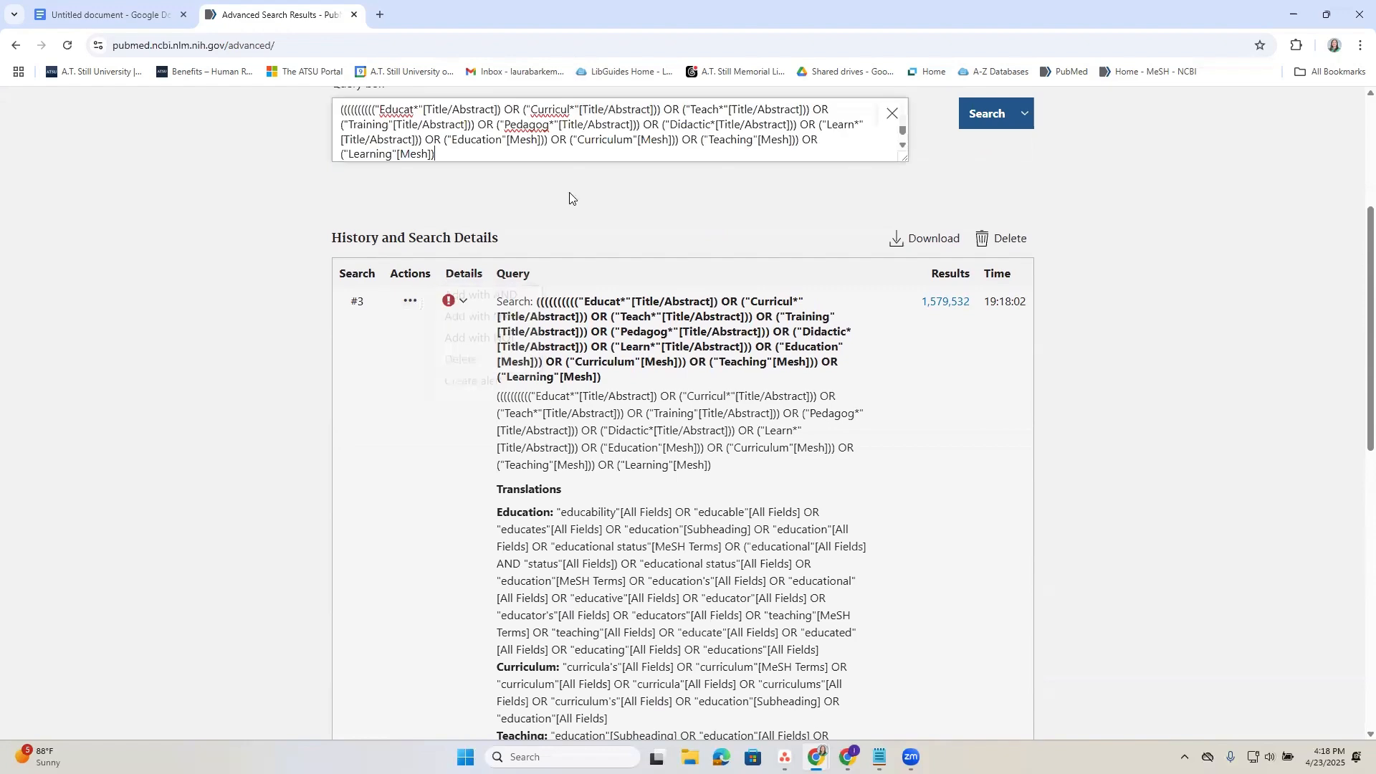
drag(907, 159, 909, 229)
scroll(703, 489, down, 5)
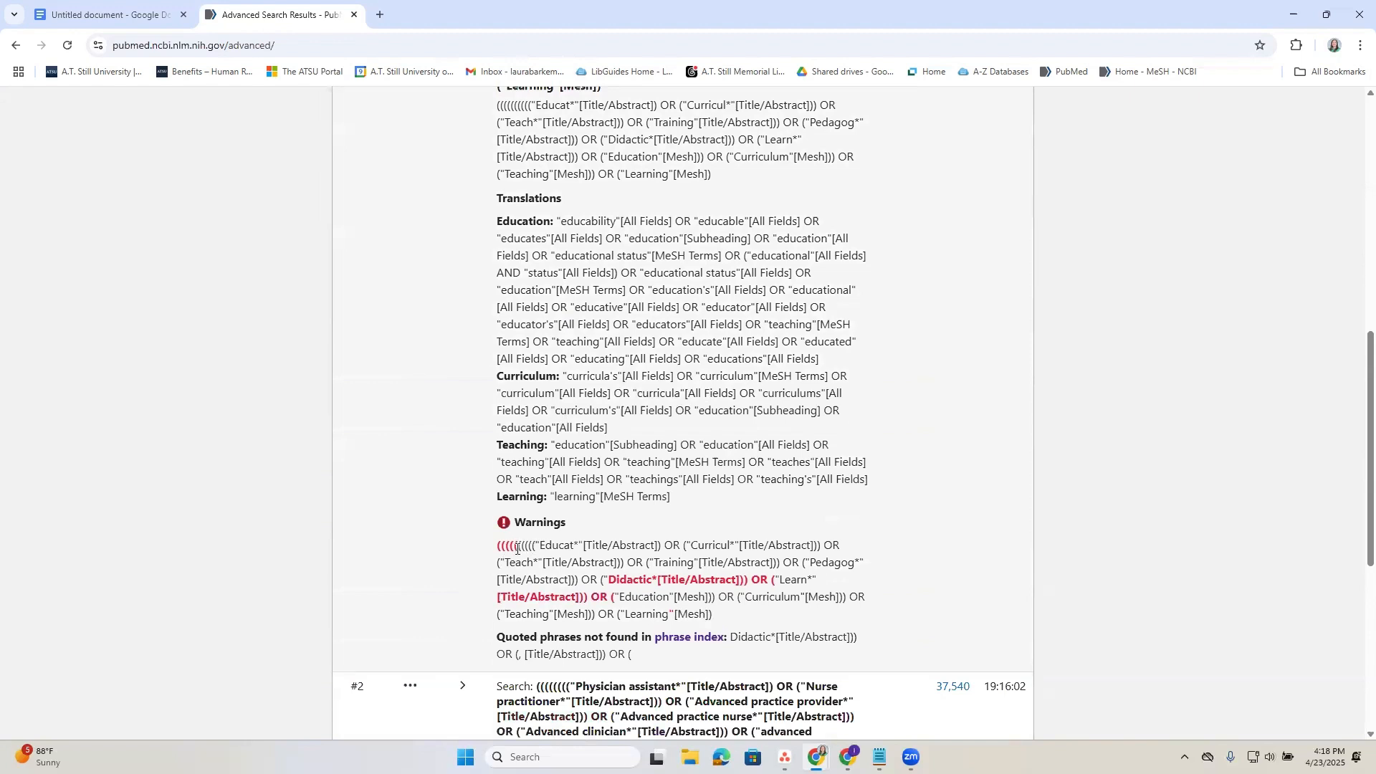
Remove the surplus opening parentheses before "Educat*" in the query box, leaving five, and recheck the warnings of search #3.
drag(535, 546, 519, 550)
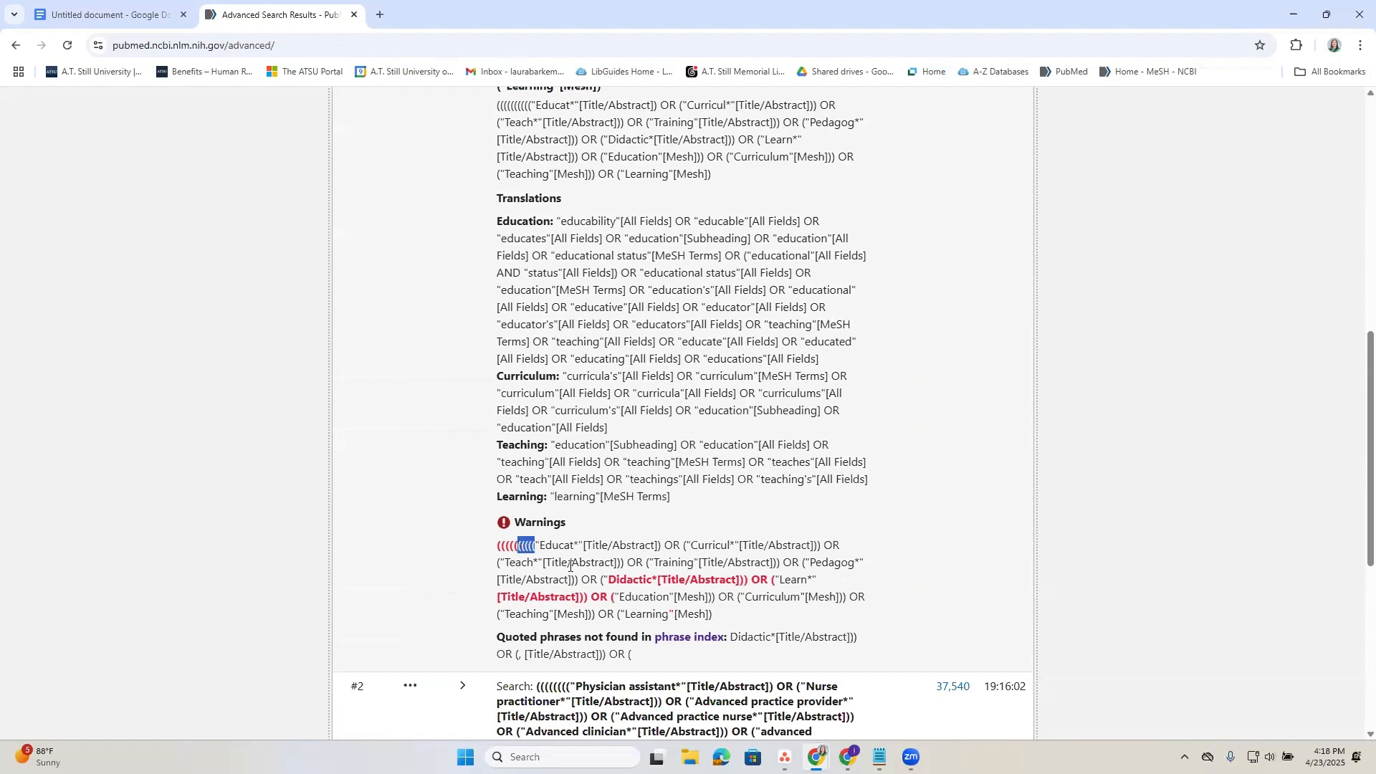
scroll(590, 438, up, 7)
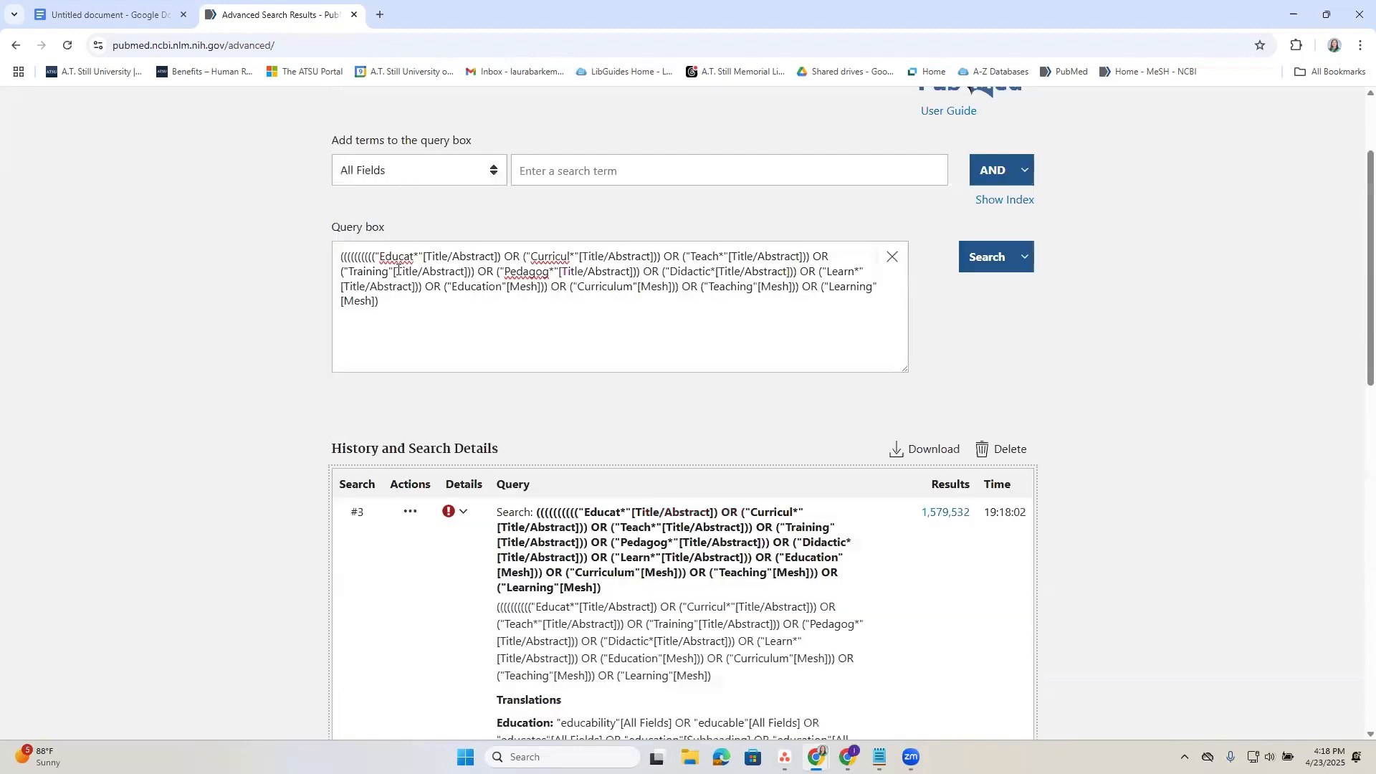
drag(376, 259, 326, 259)
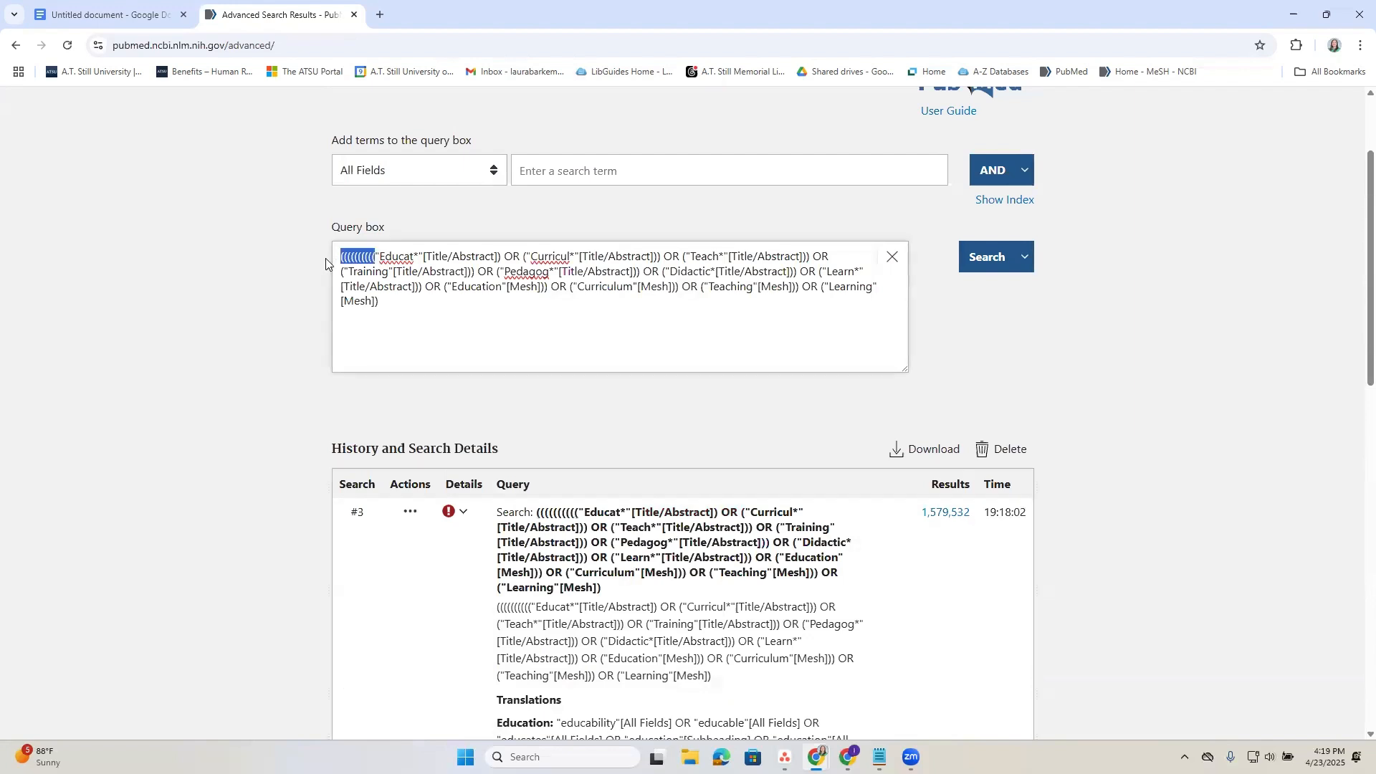
text(((((()
scroll(614, 511, down, 8)
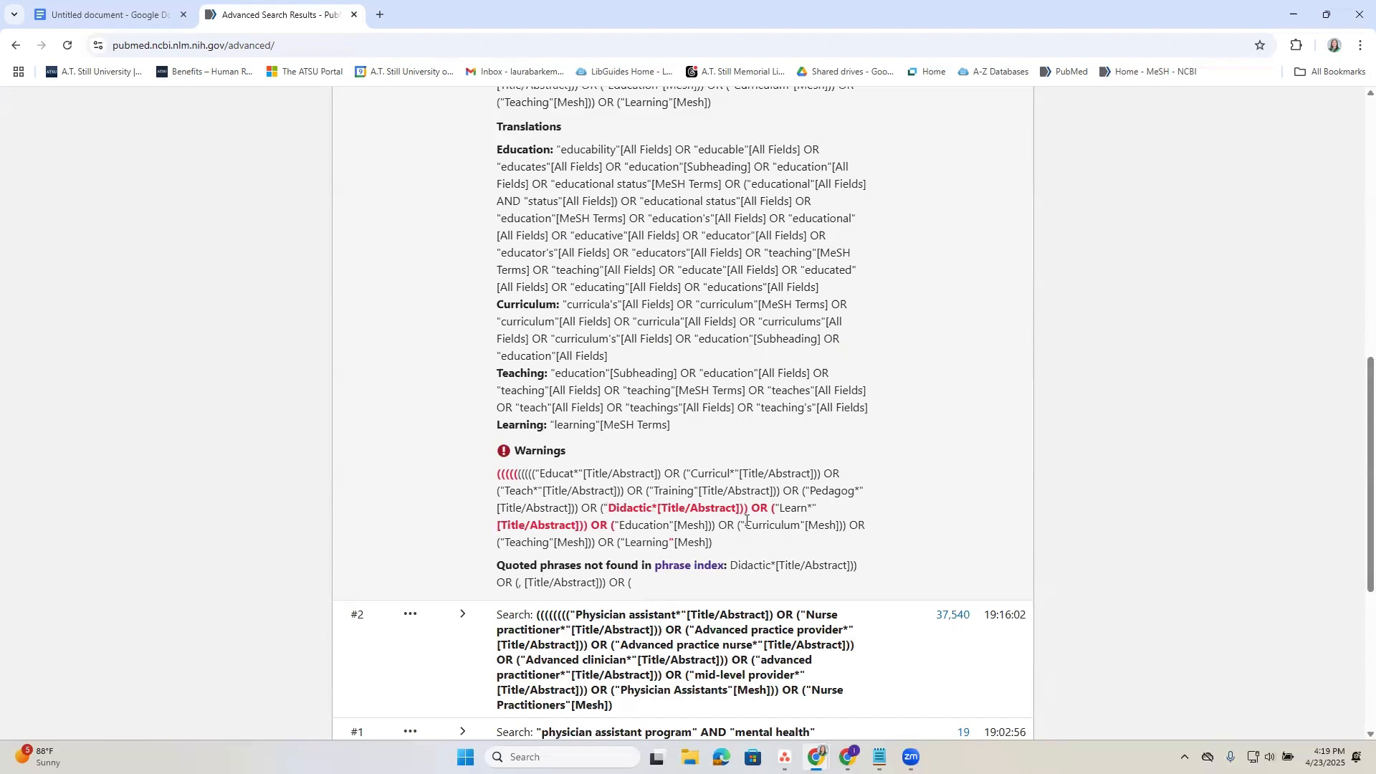
Delete the "Didactic* term with its OR and opening parenthesis, plus the extra closing parenthesis after the "Learn*" term.
scroll(749, 521, up, 7)
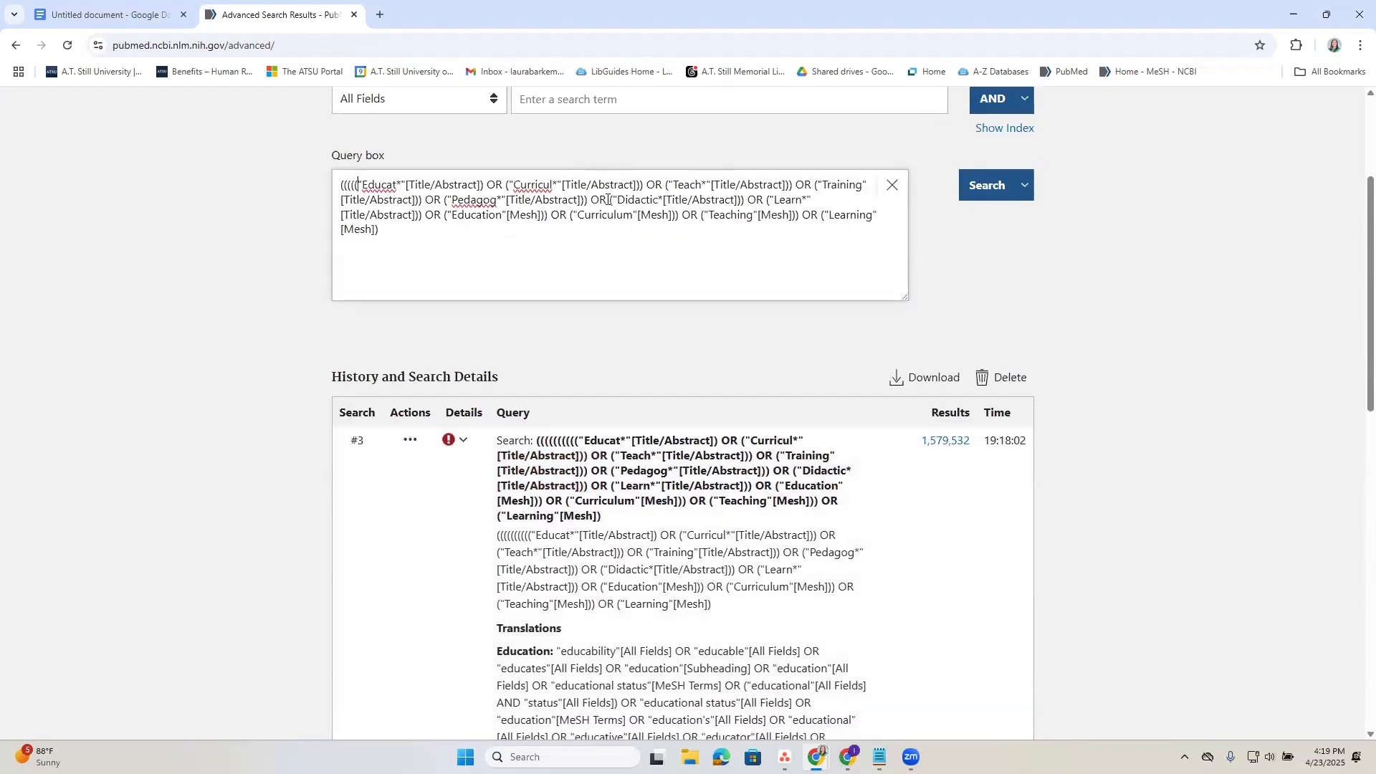
drag(615, 198, 763, 206)
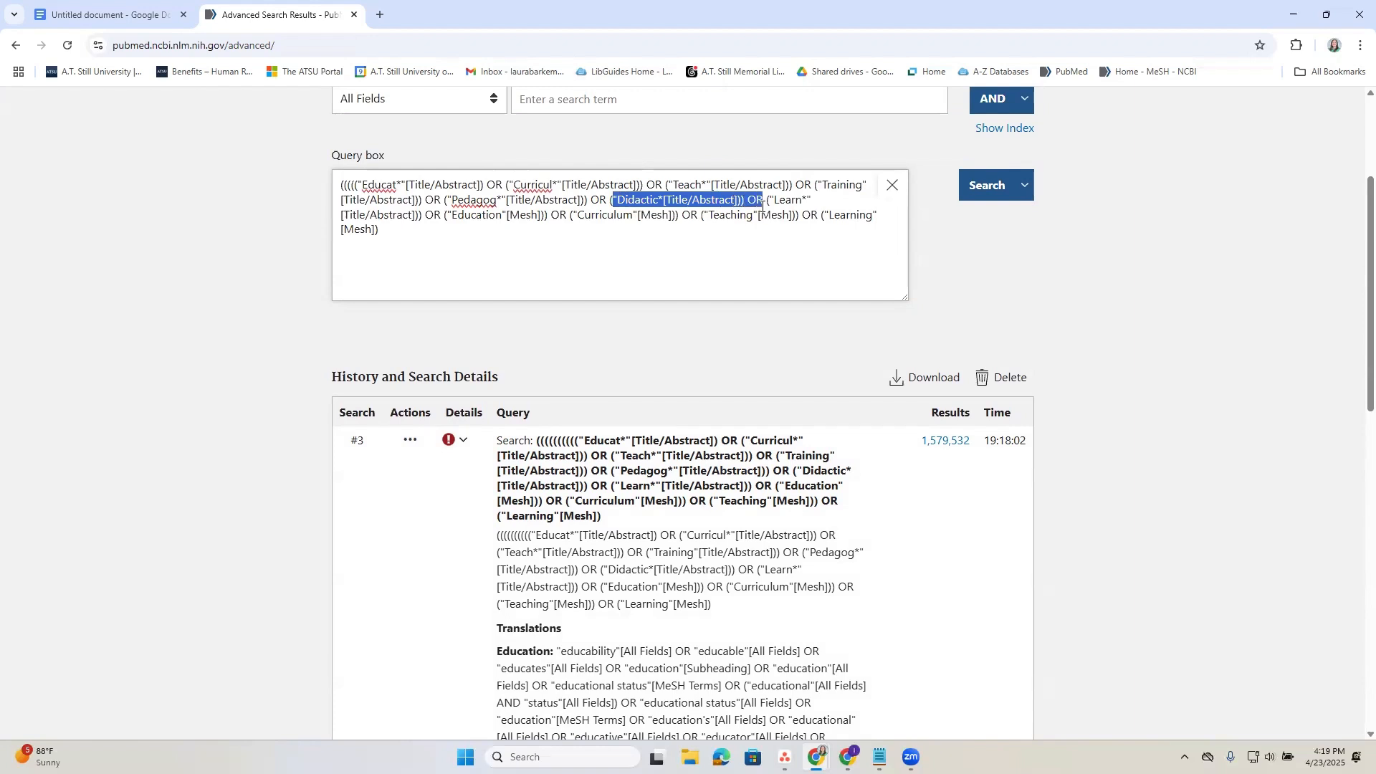
key(BackSpace)
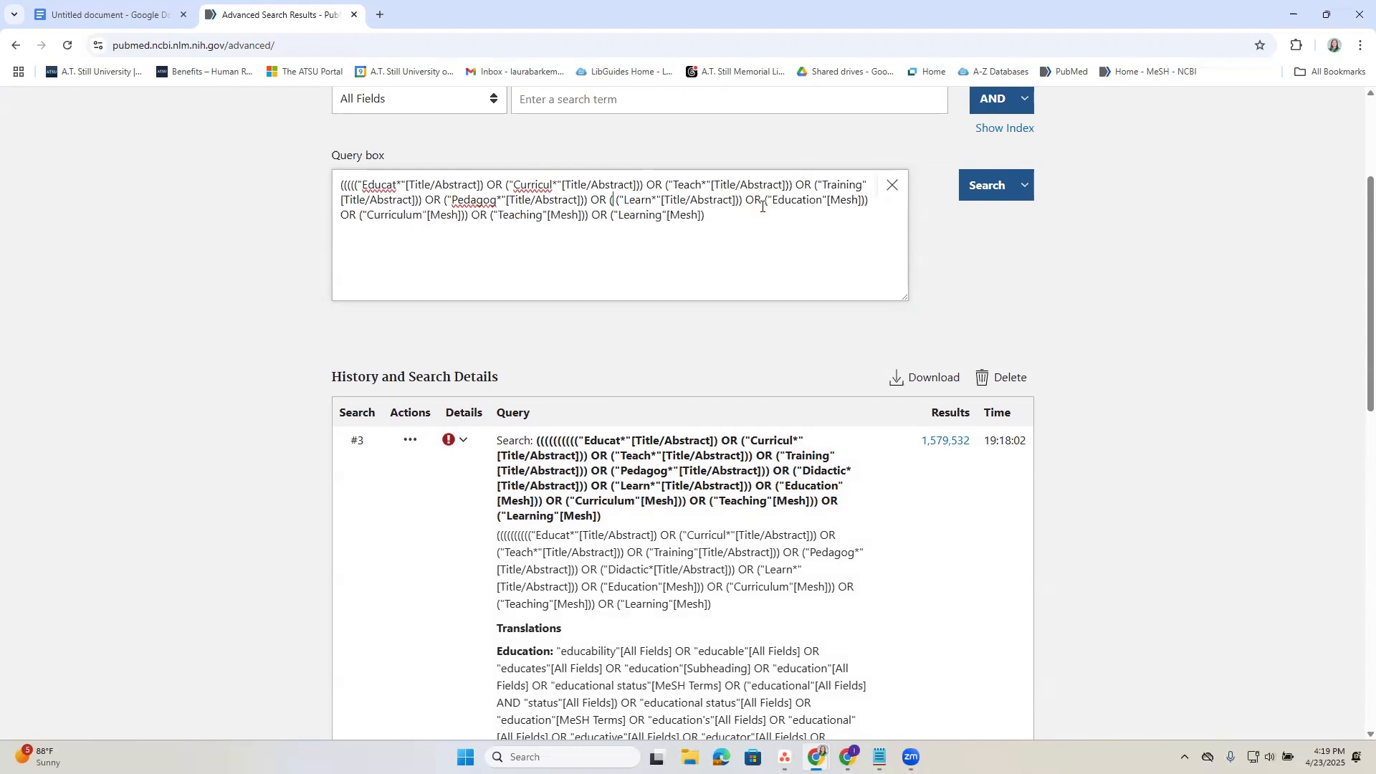
scroll(685, 630, down, 6)
scroll(690, 616, up, 6)
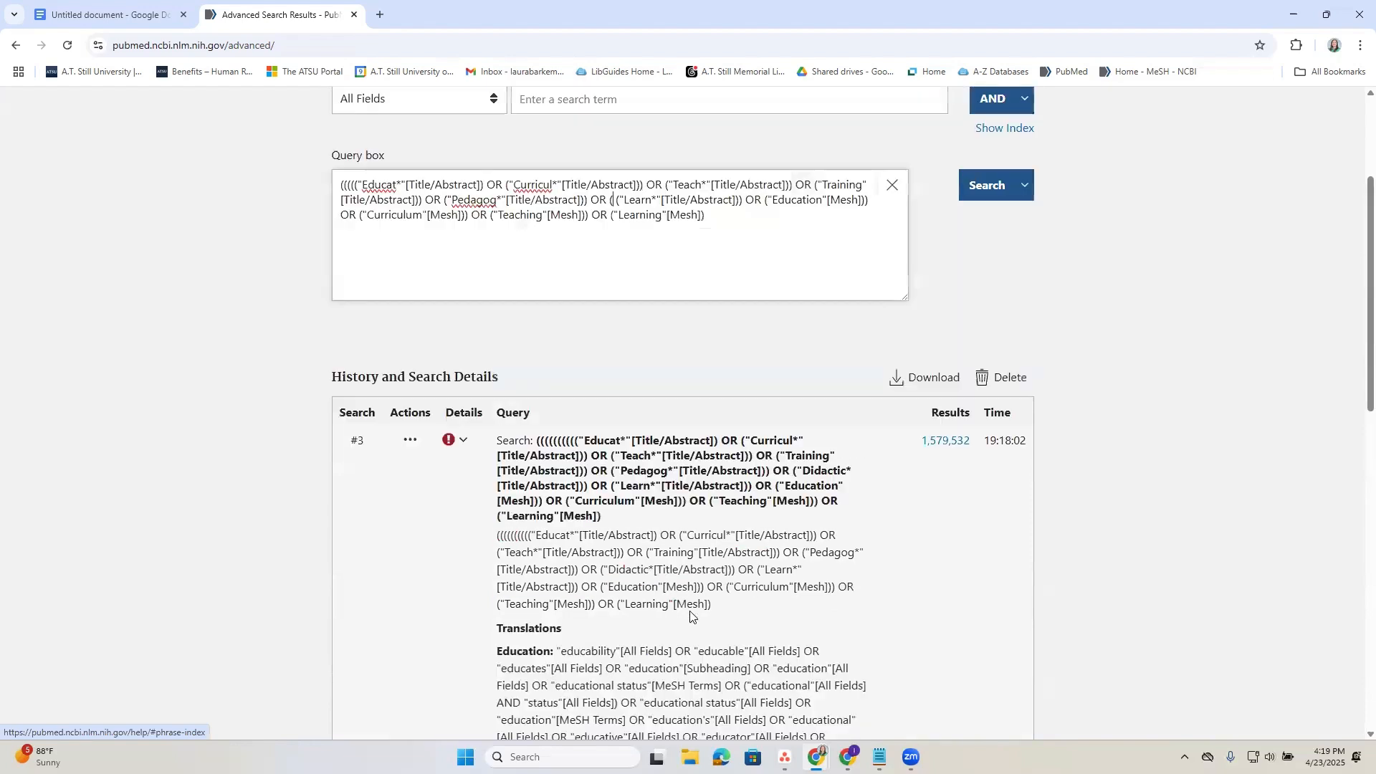
key(BackSpace)
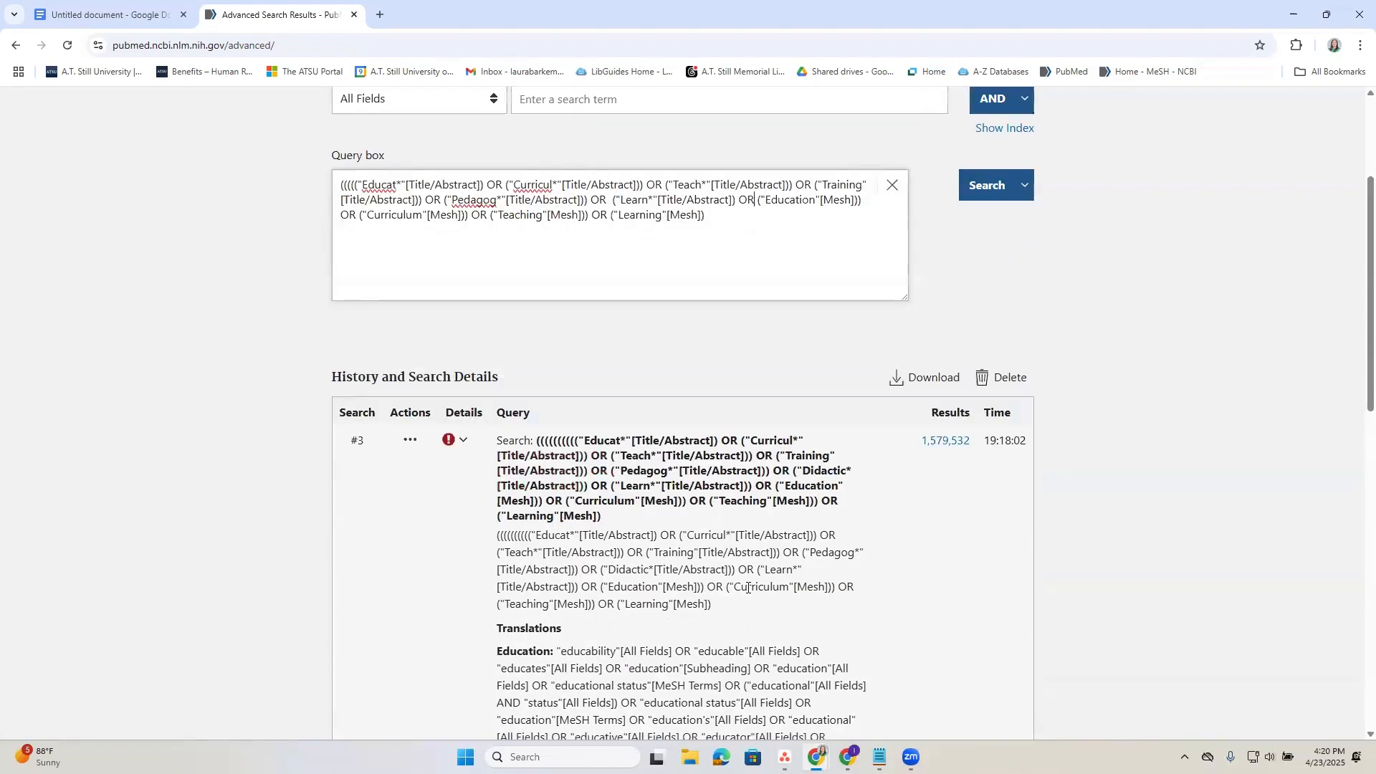
scroll(836, 552, up, 3)
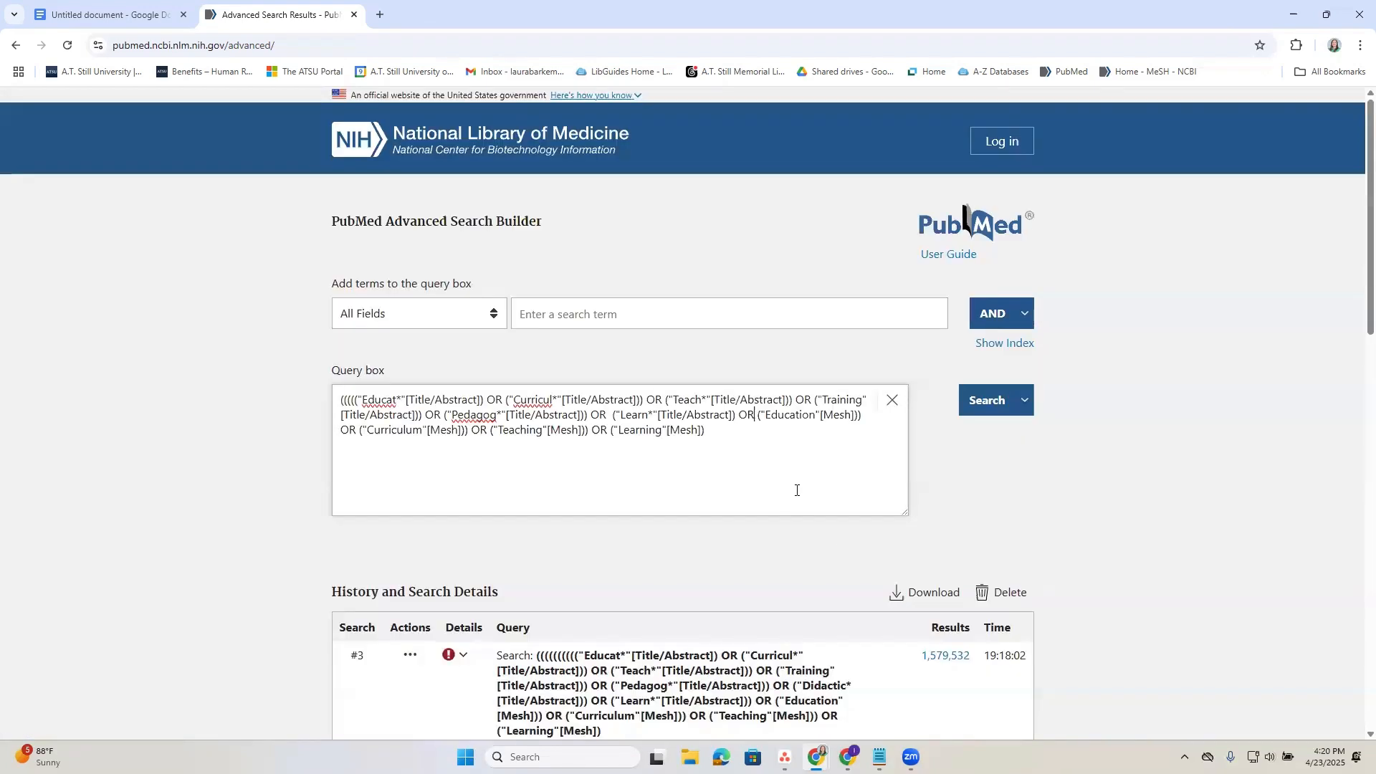
Run the edited Education search, return to the advanced search builder and examine the warnings in the details of search #4.
click(983, 413)
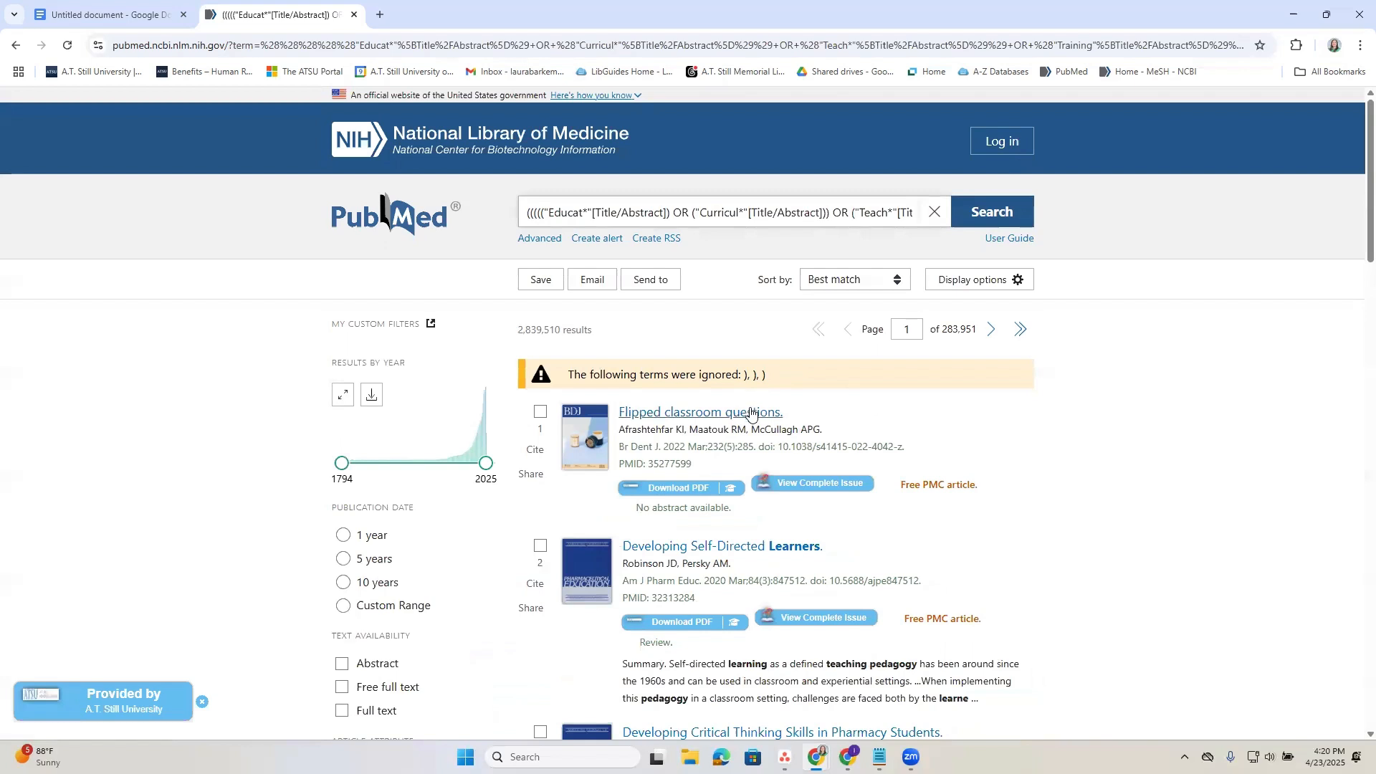
click(531, 240)
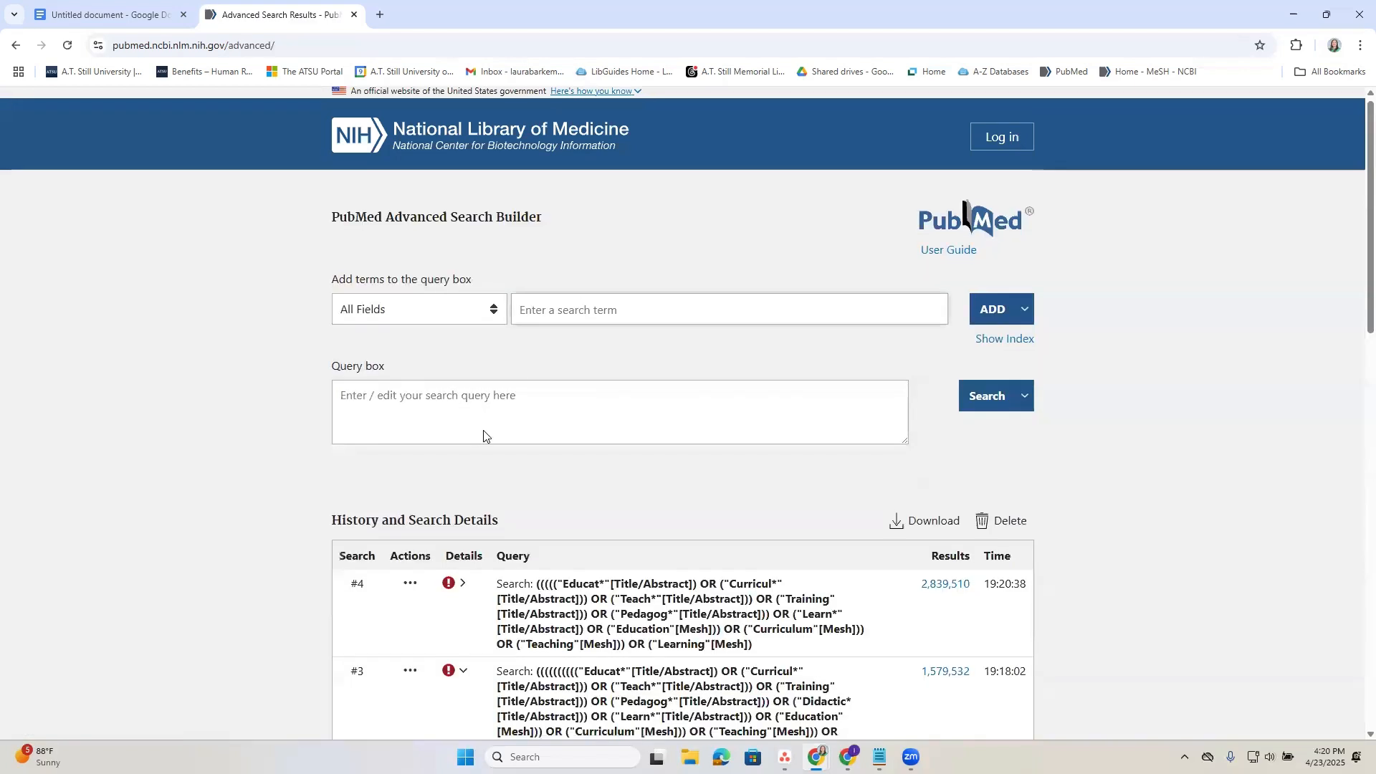
scroll(516, 466, down, 2)
scroll(630, 642, down, 1)
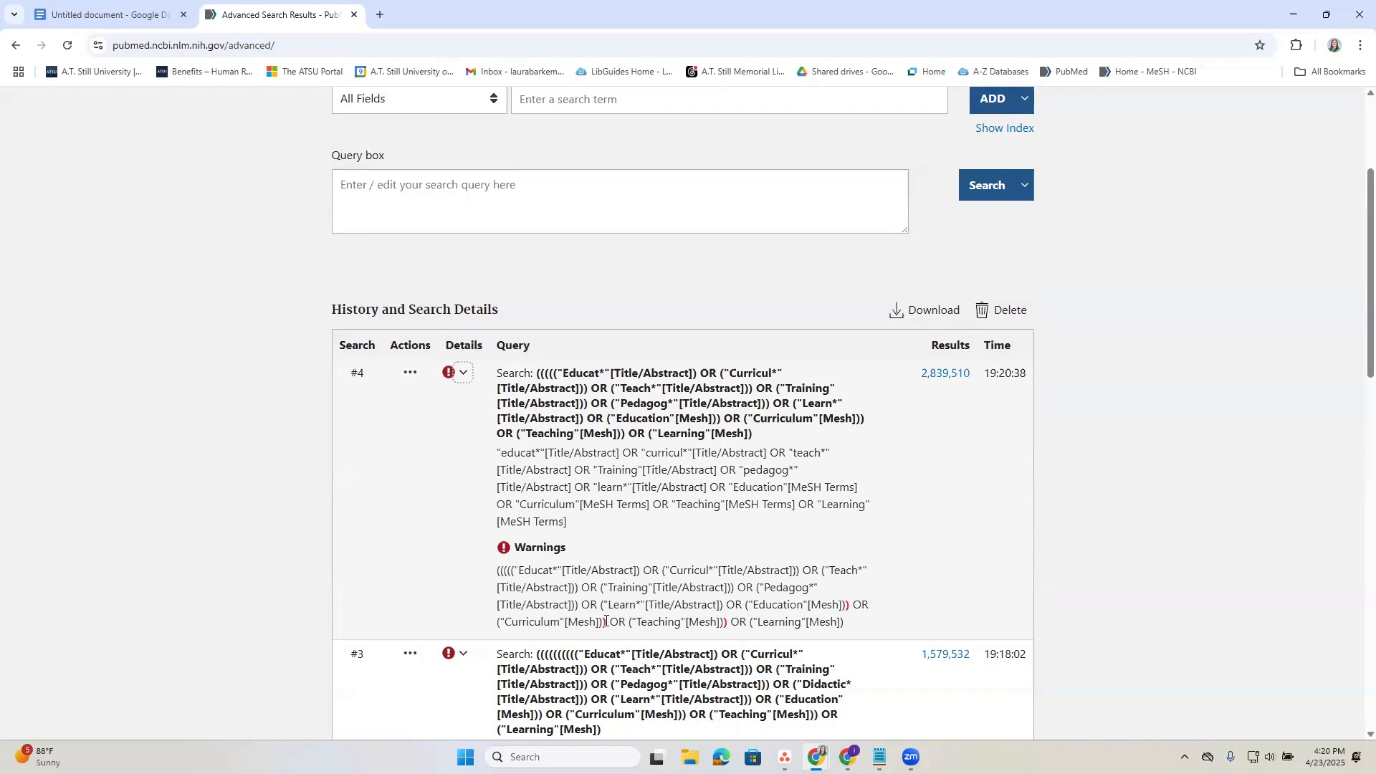
Add search #4's query back into the query box and delete the extra closing parentheses after the Education, Curriculum and Teaching MeSH terms.
click(410, 372)
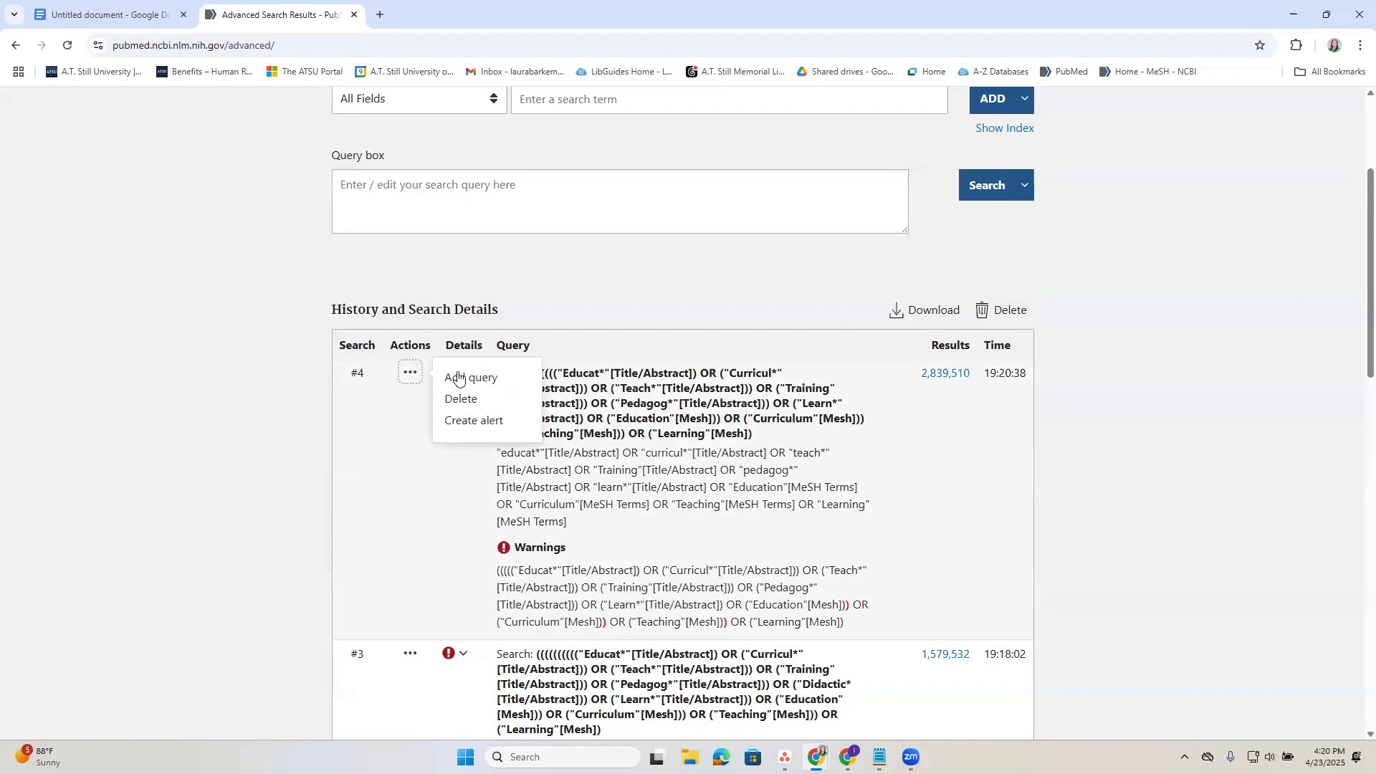
click(458, 378)
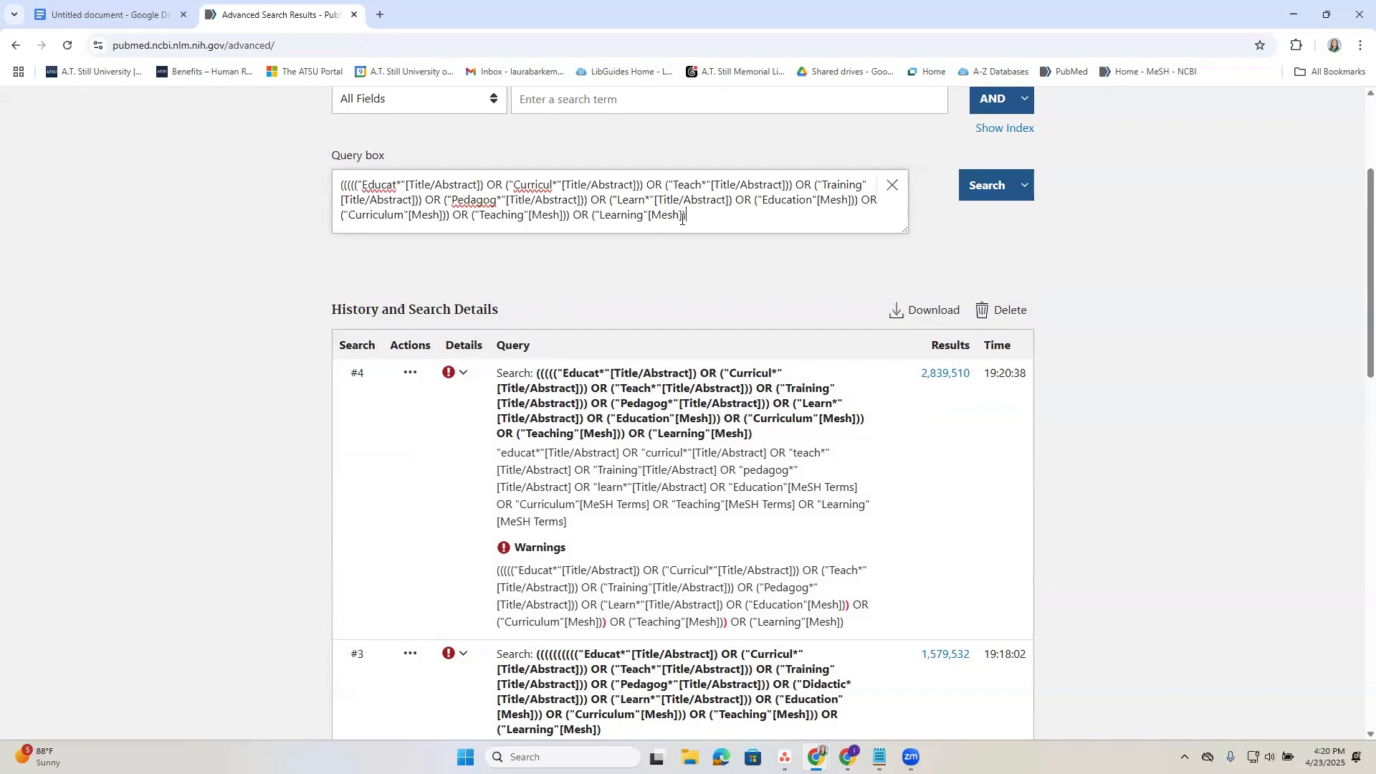
text())
key(BackSpace)
click(449, 215)
key(BackSpace)
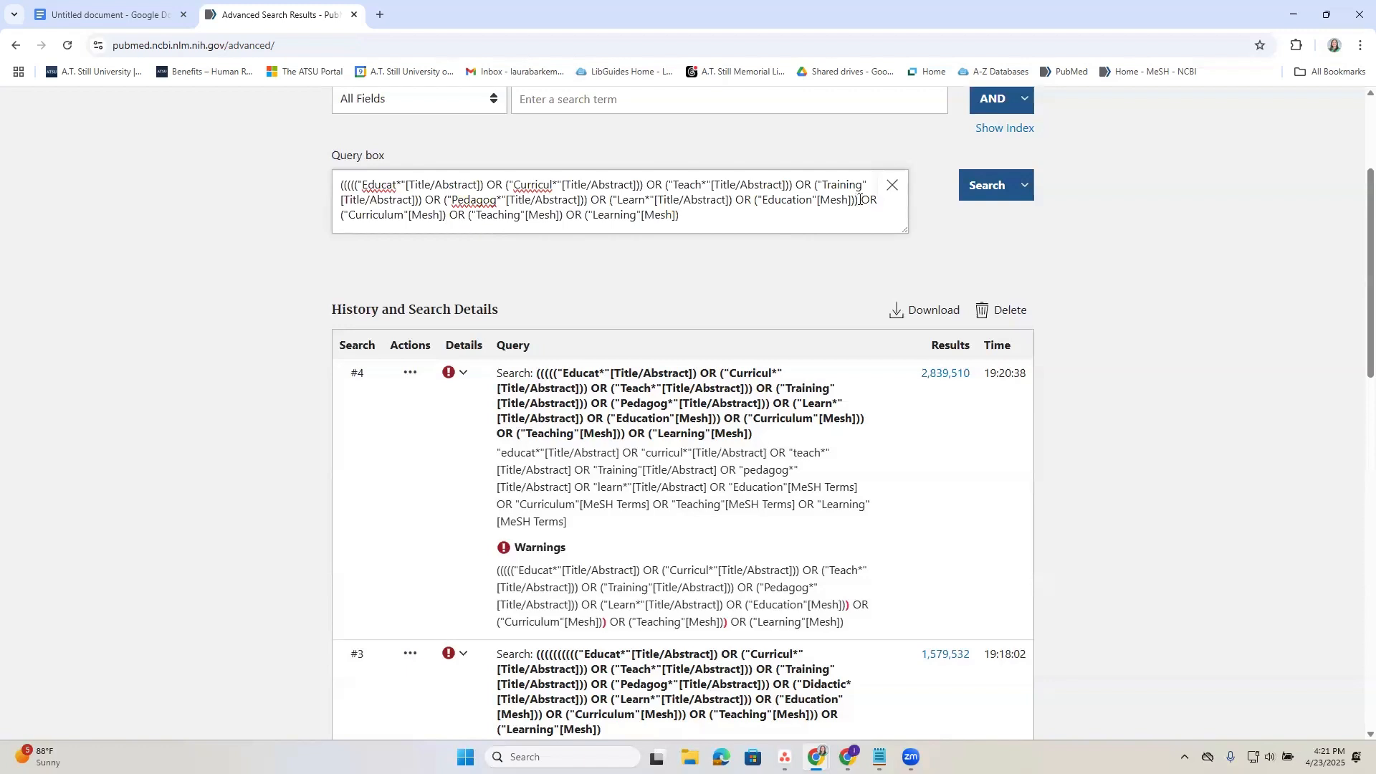
key(BackSpace)
Run the corrected Education search and return to the search history in the advanced search builder.
click(972, 190)
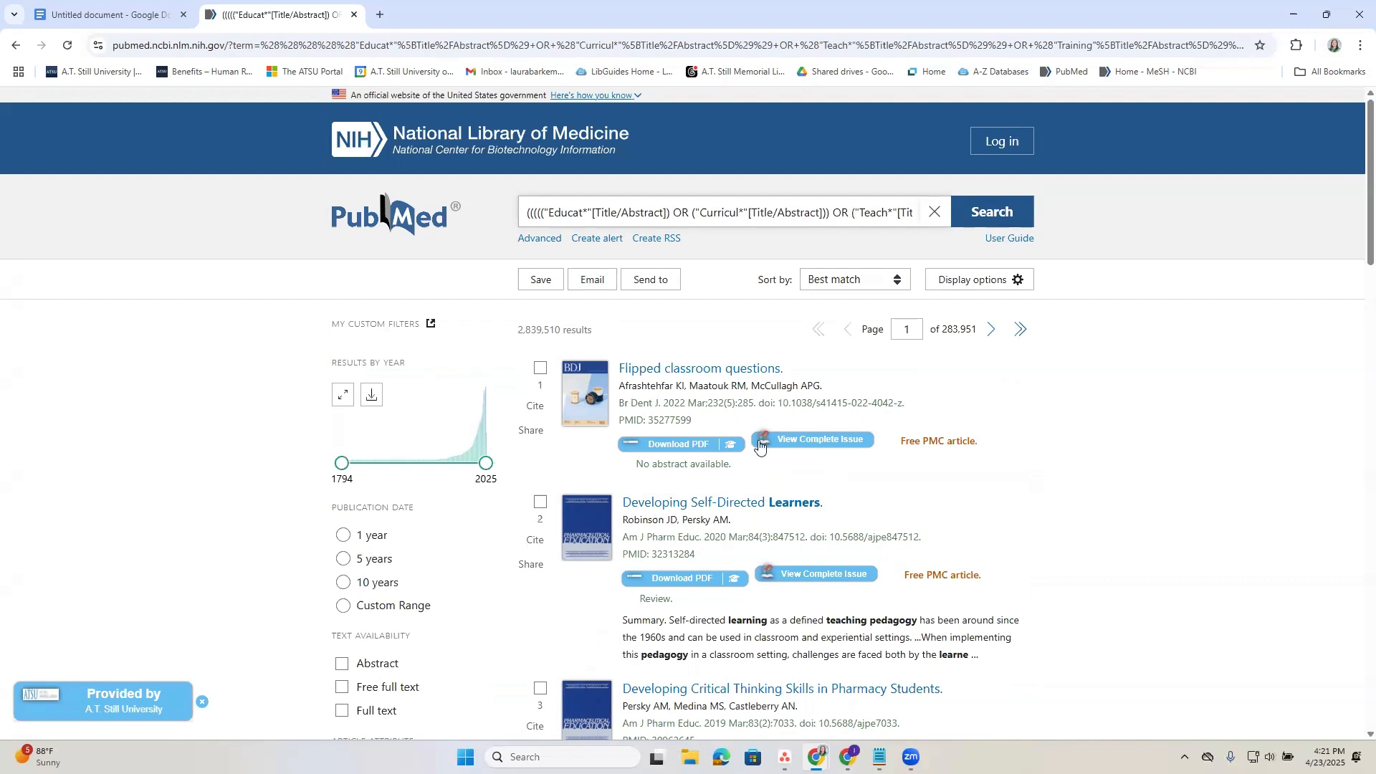
click(530, 240)
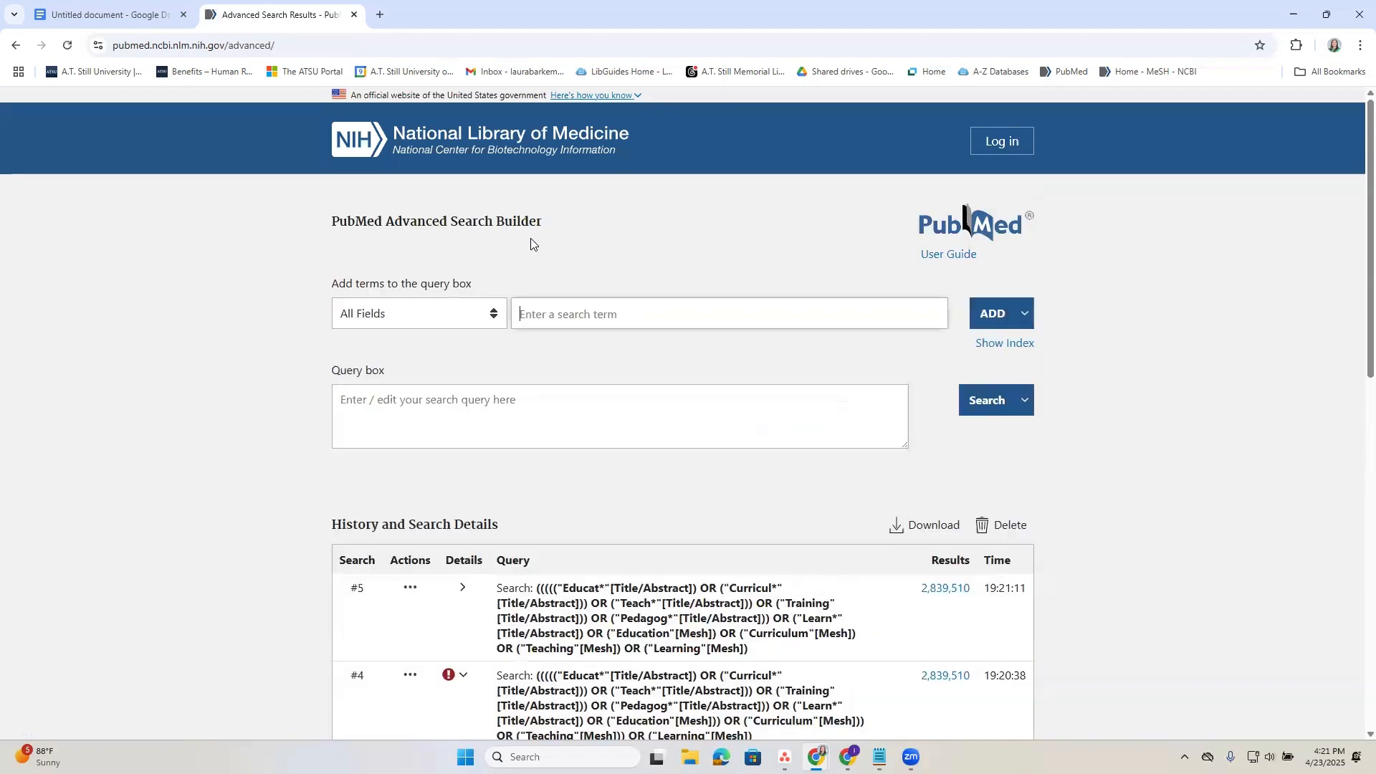
scroll(263, 385, down, 3)
scroll(262, 385, down, 2)
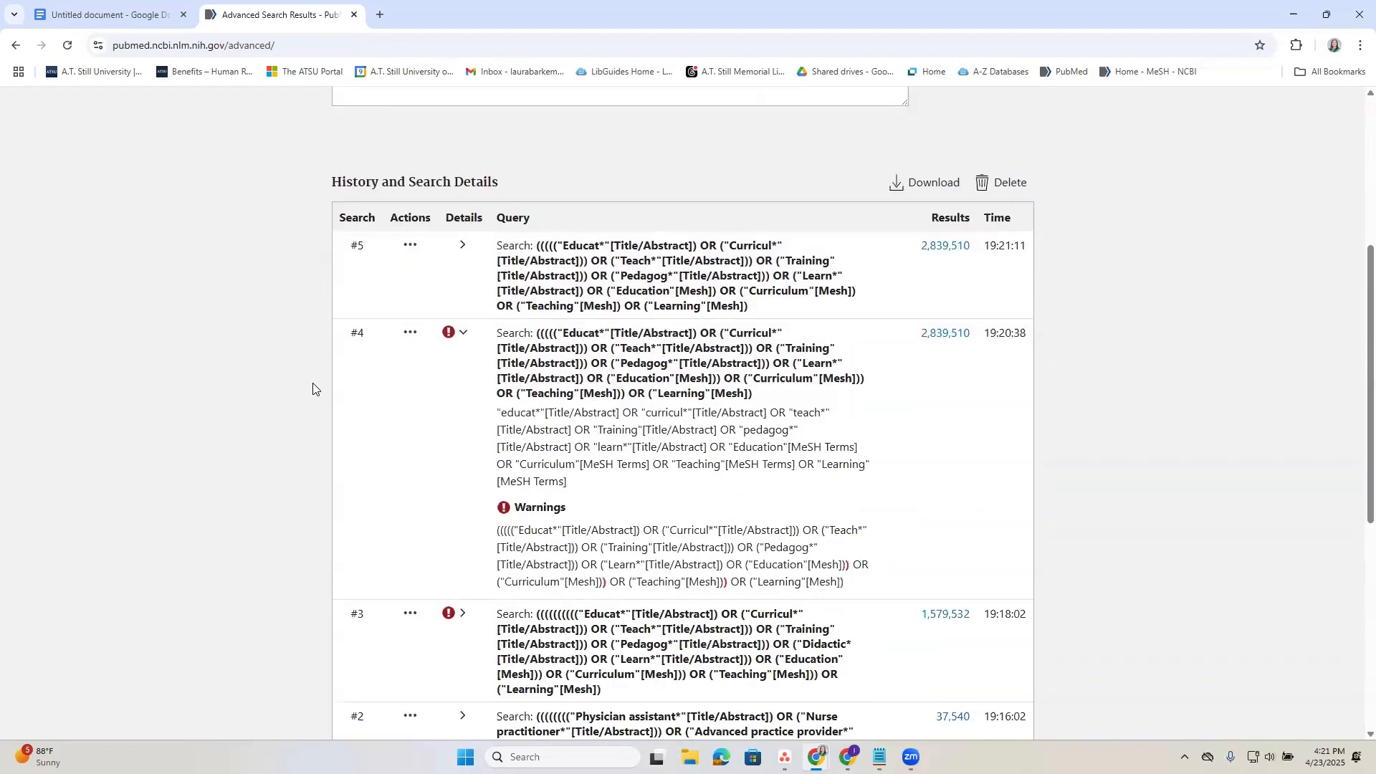
Delete the faulty Education searches #4 and #3 from the search history.
click(408, 320)
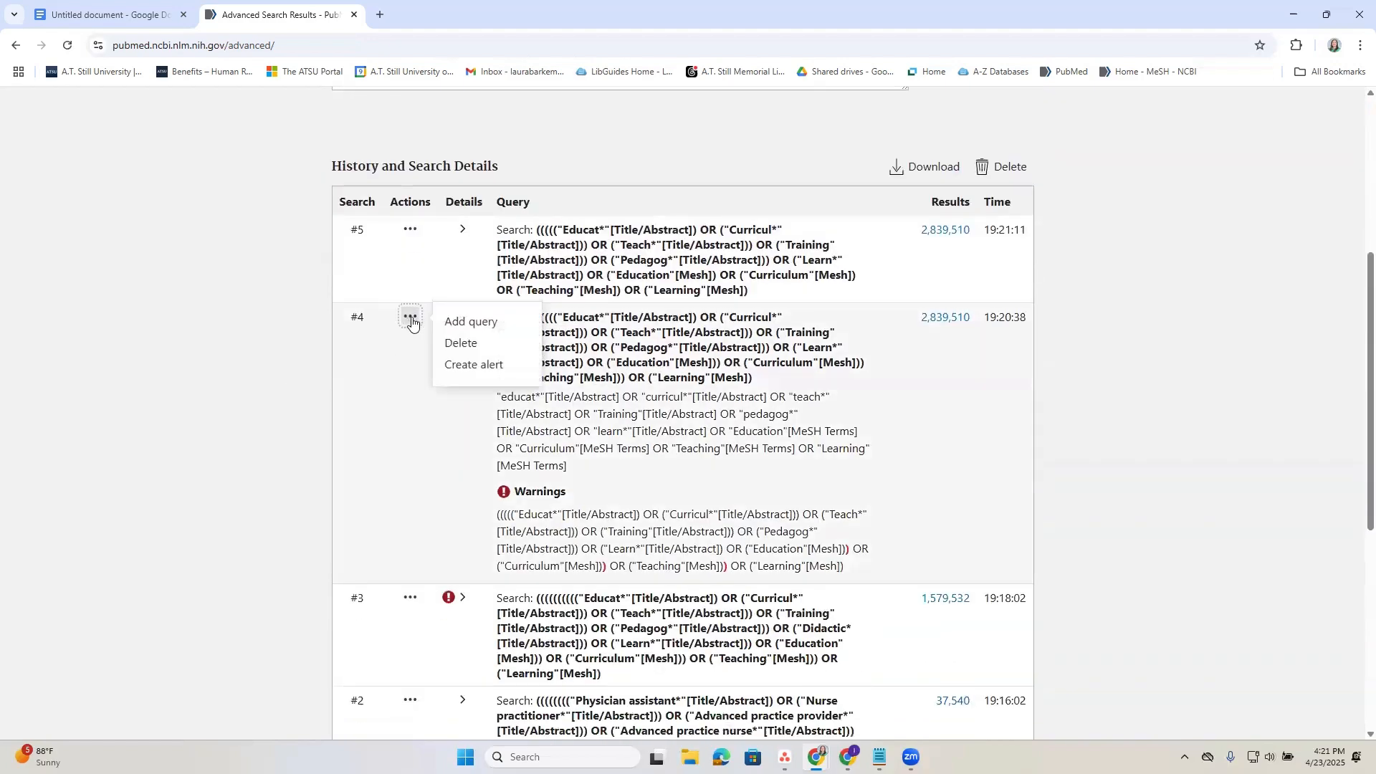
click(459, 337)
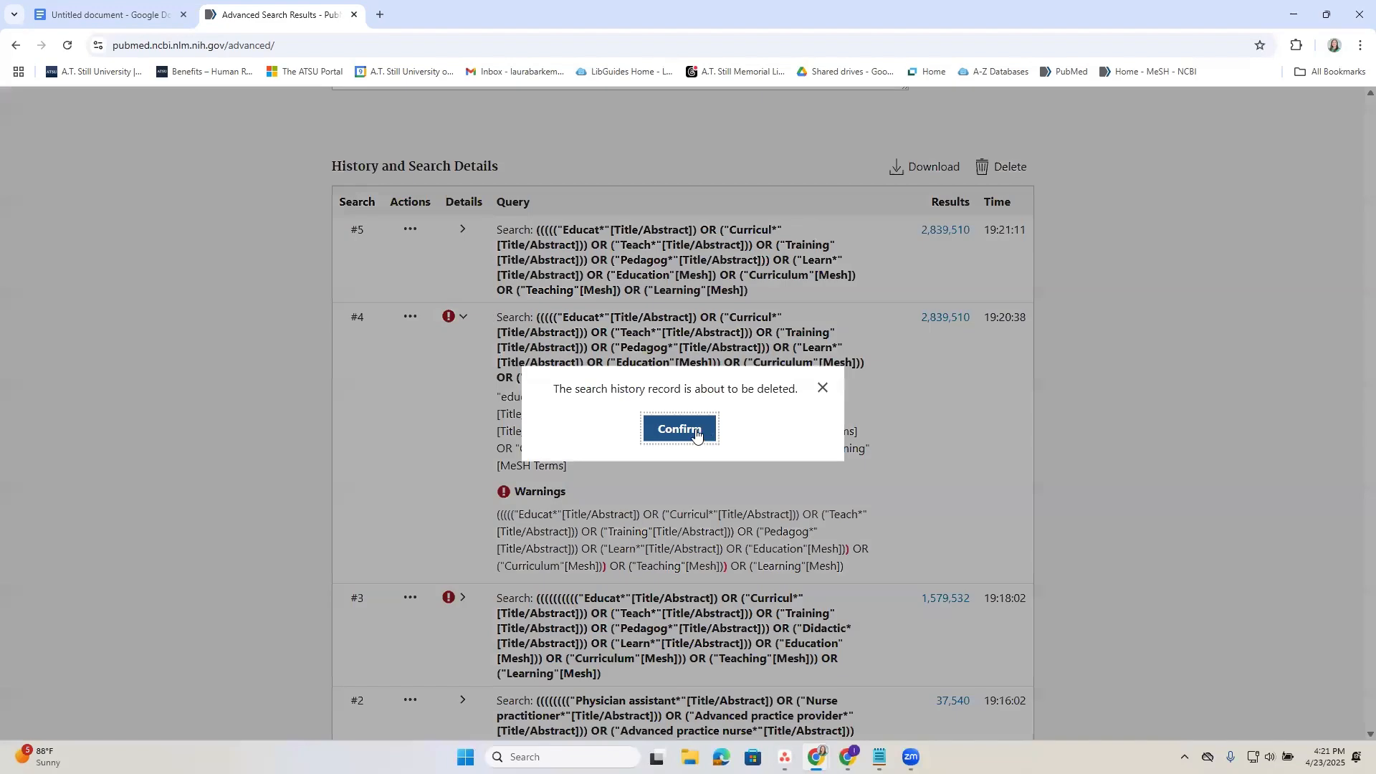
click(694, 430)
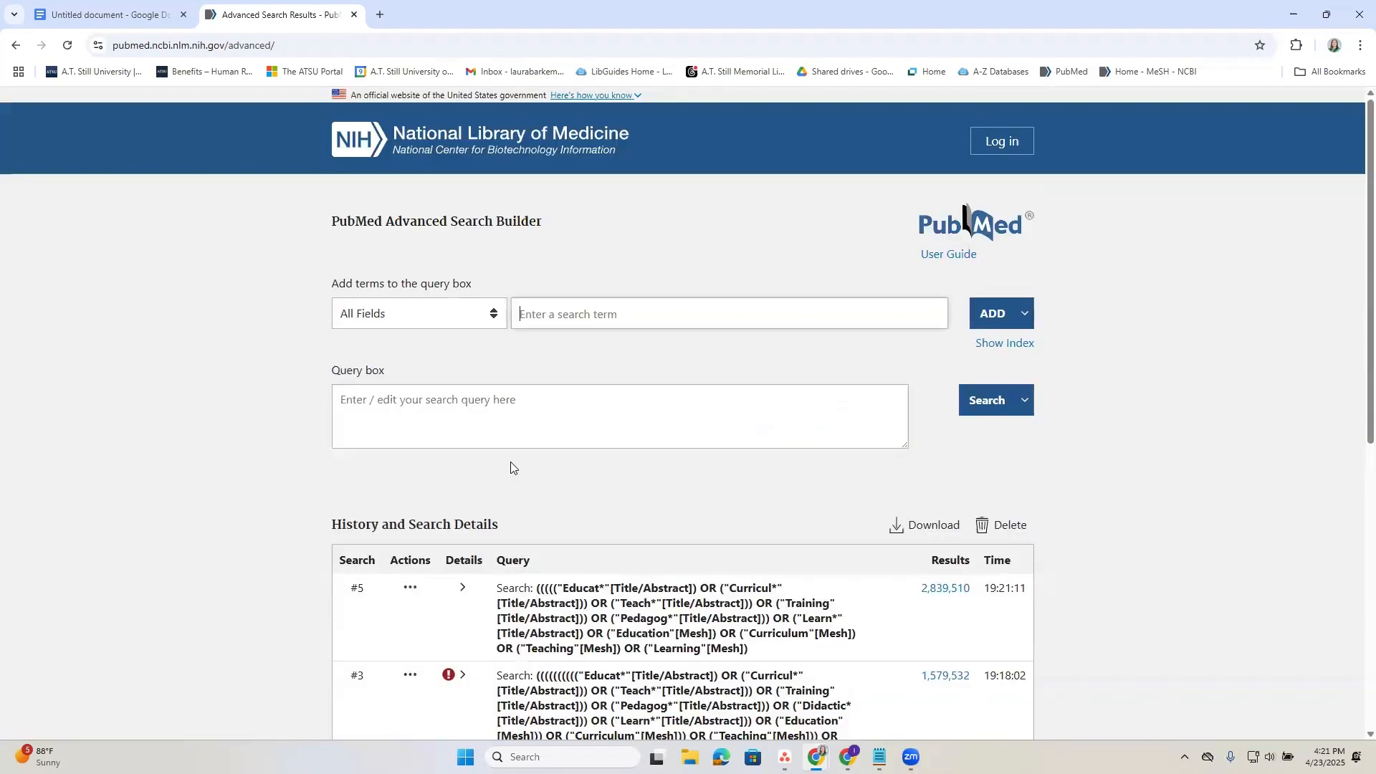
scroll(434, 572, down, 3)
click(409, 460)
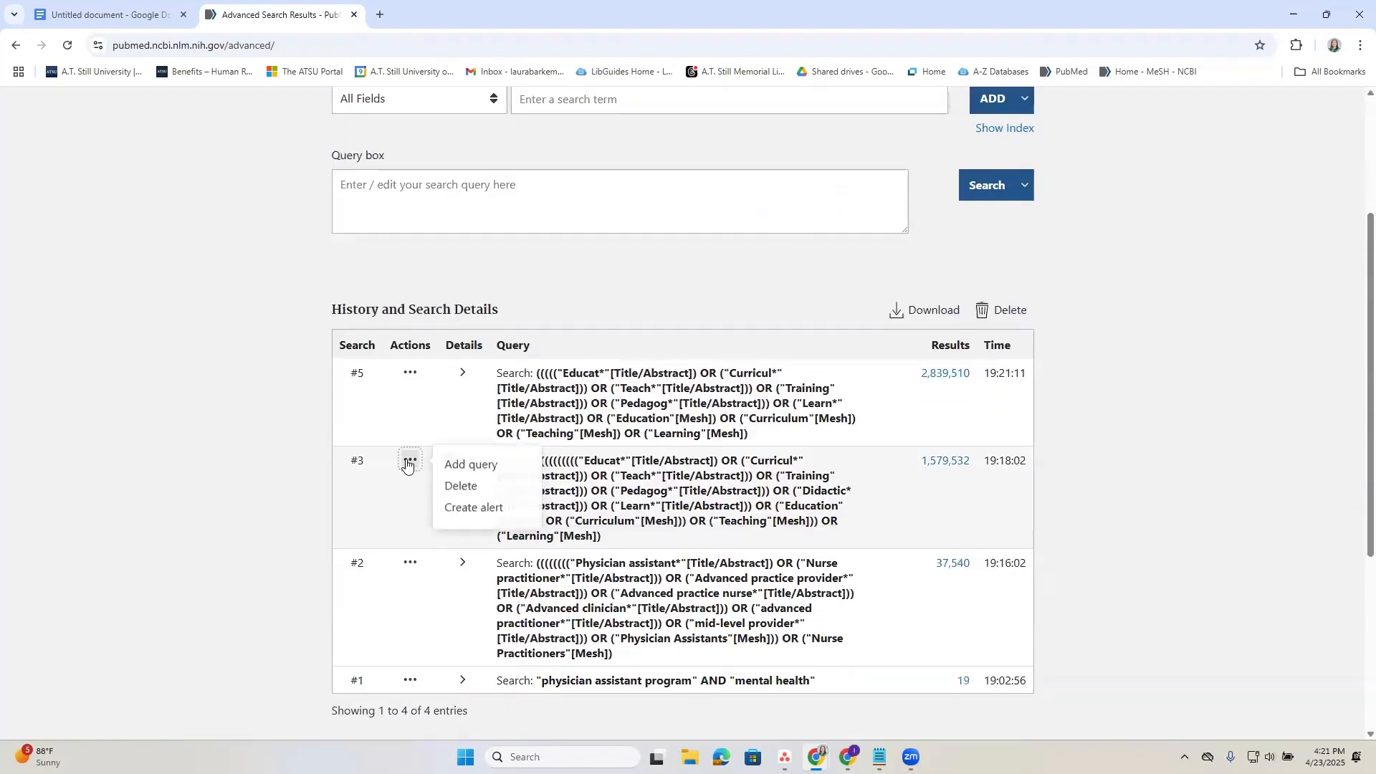
click(461, 486)
click(677, 432)
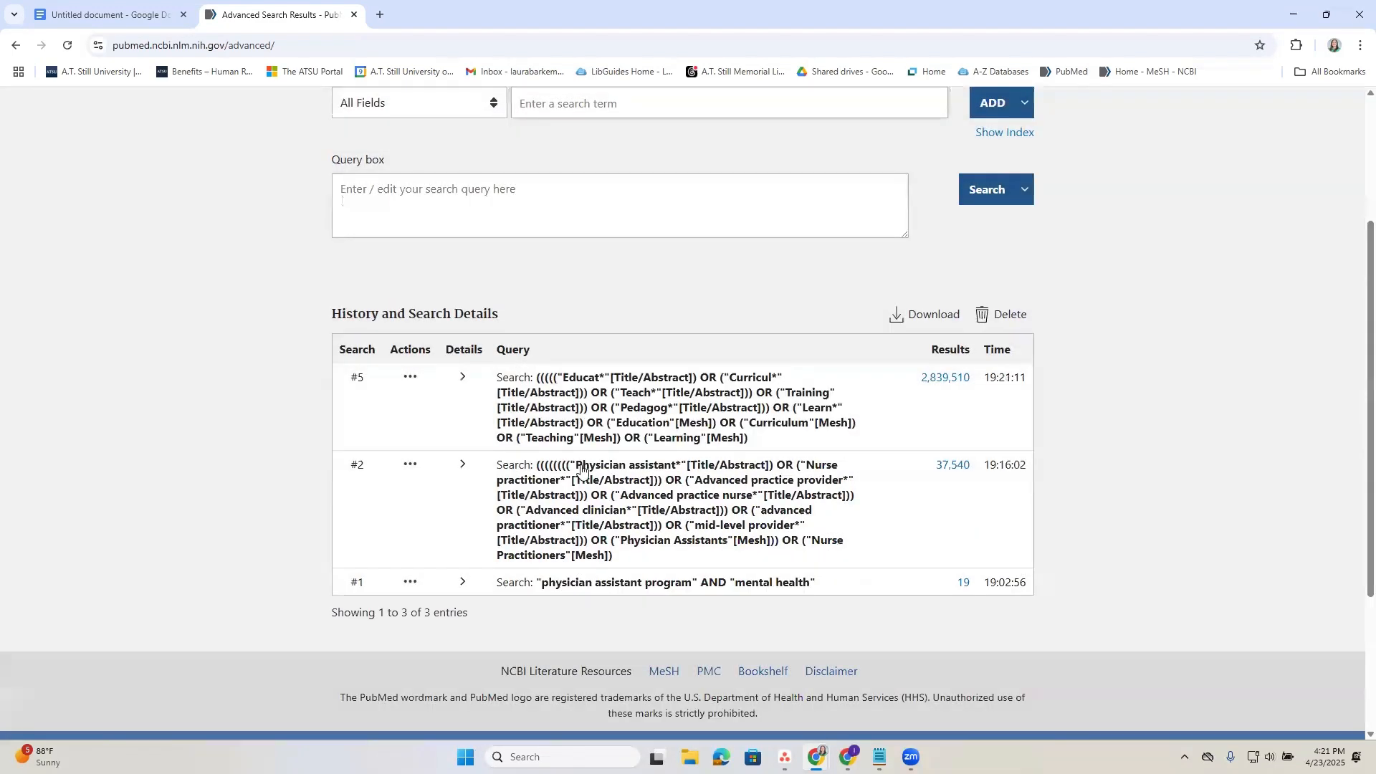
Add search #2 to the query box, combine it with search #5 using AND, and enlarge the box to show the full query.
scroll(578, 450, up, 1)
scroll(595, 473, down, 2)
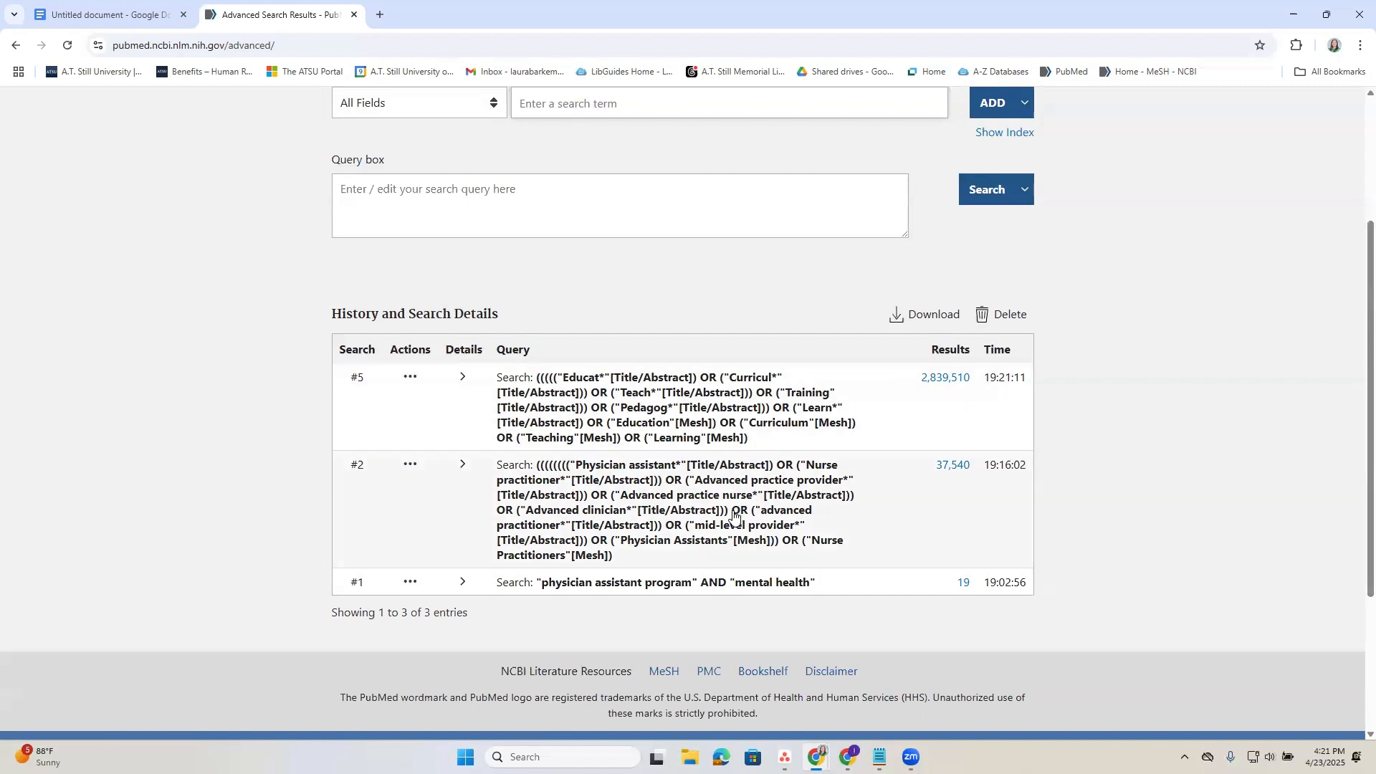
click(410, 465)
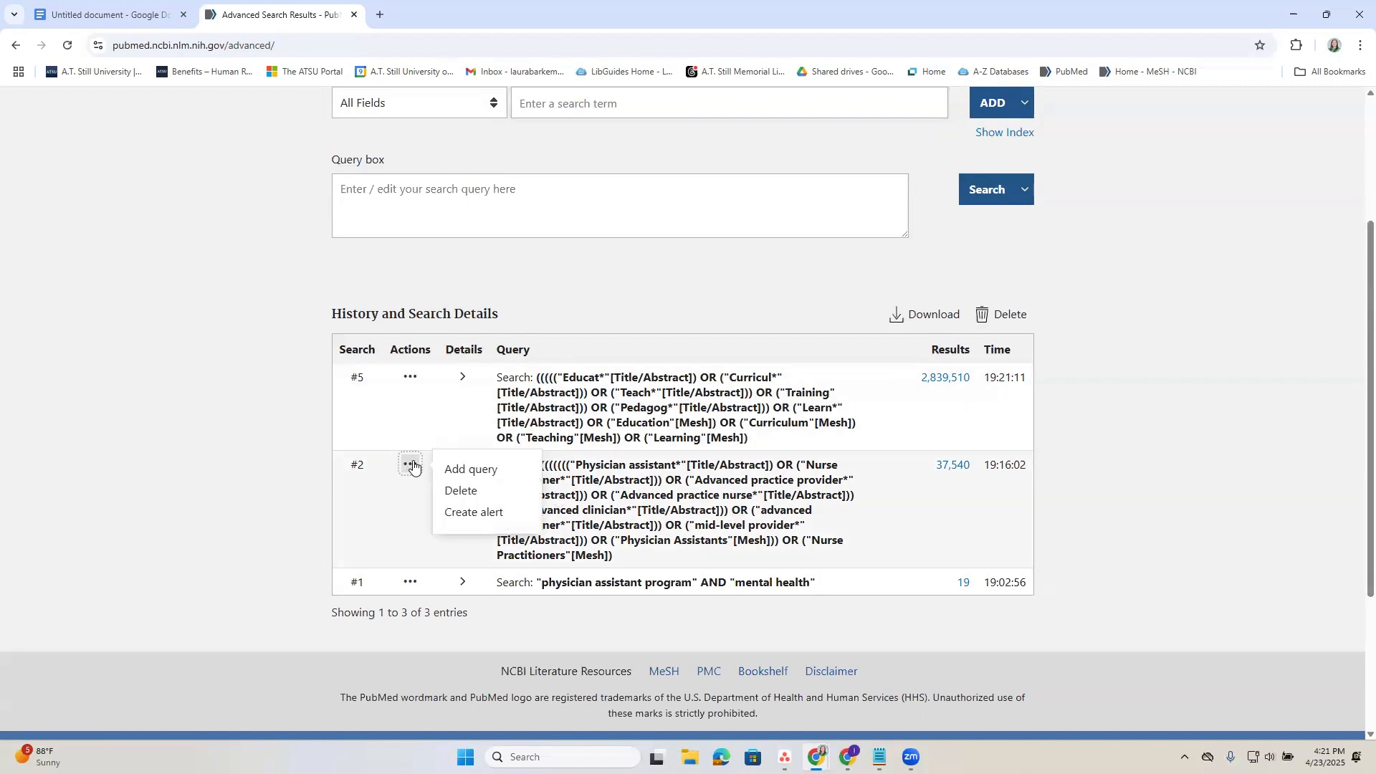
click(469, 472)
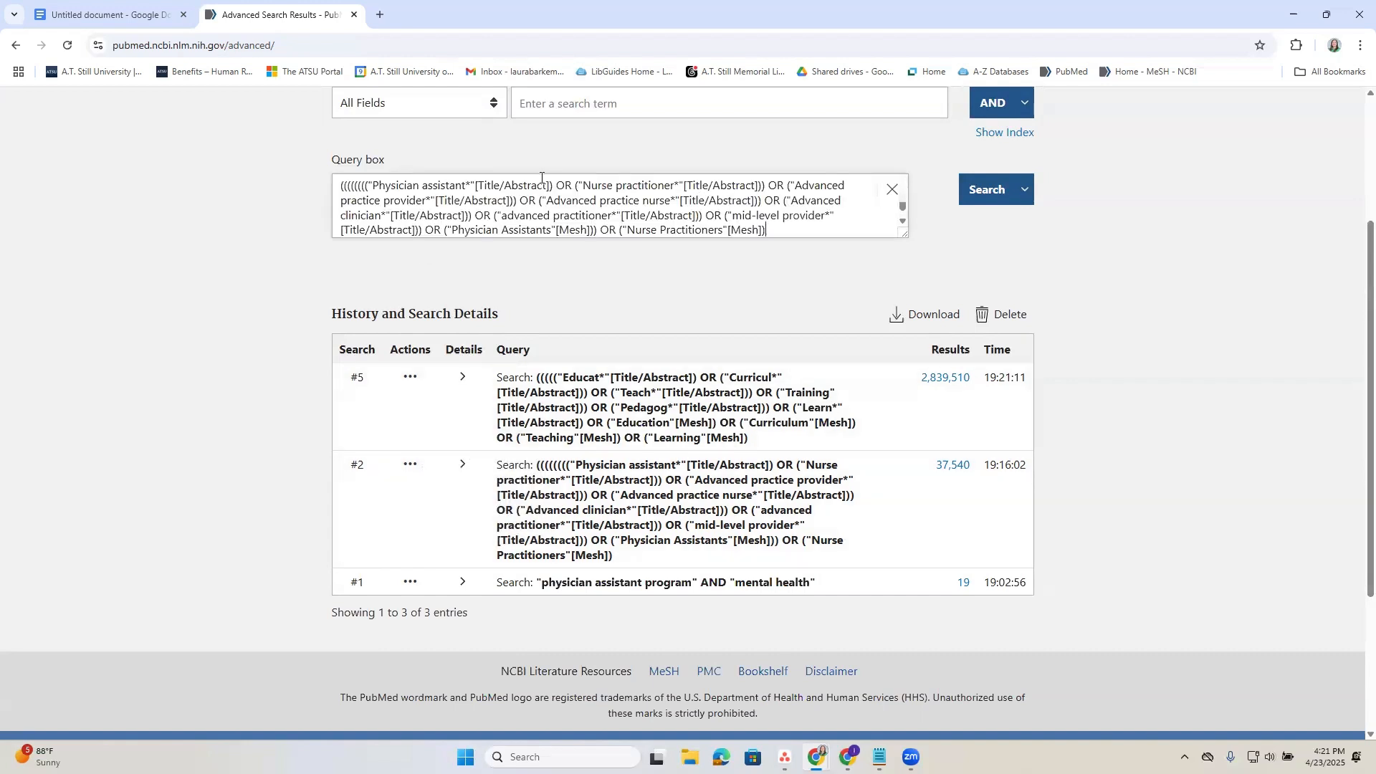
click(412, 378)
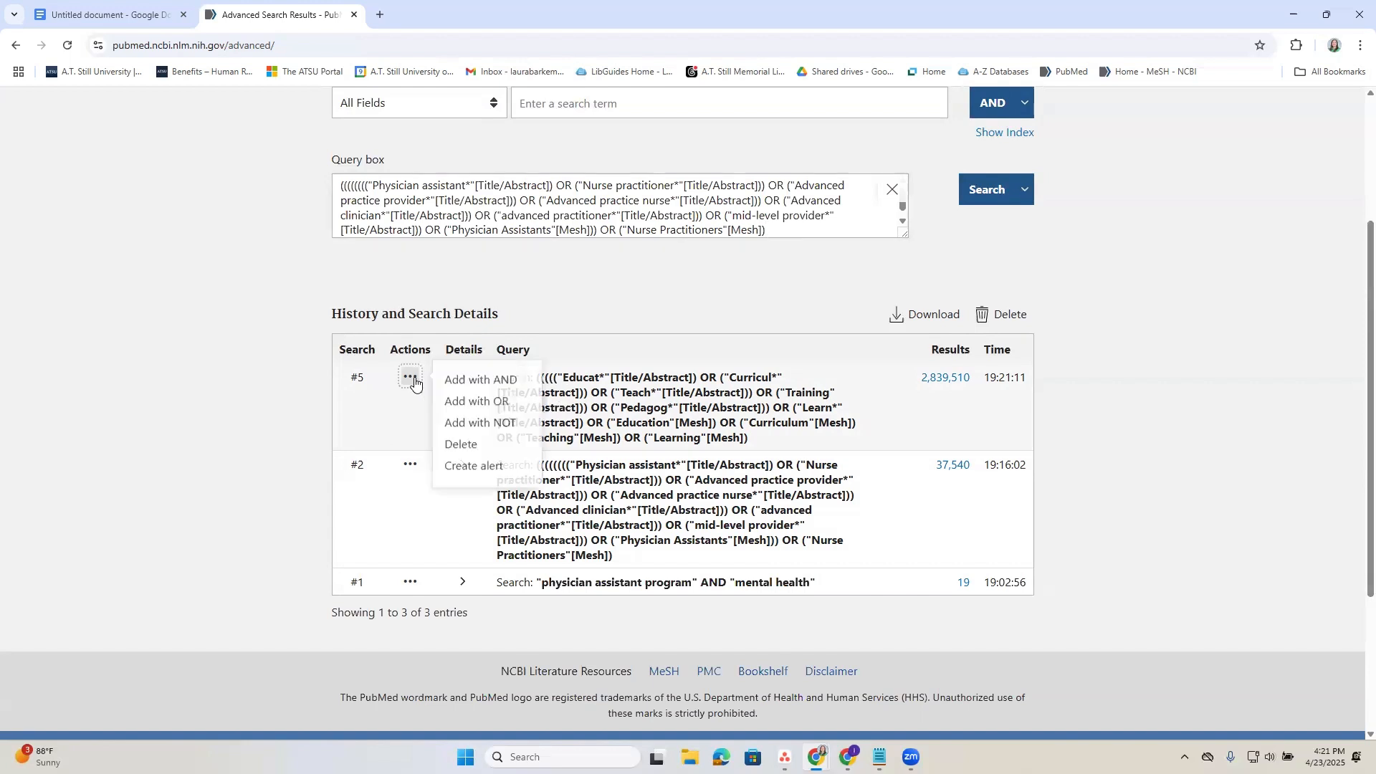
click(477, 382)
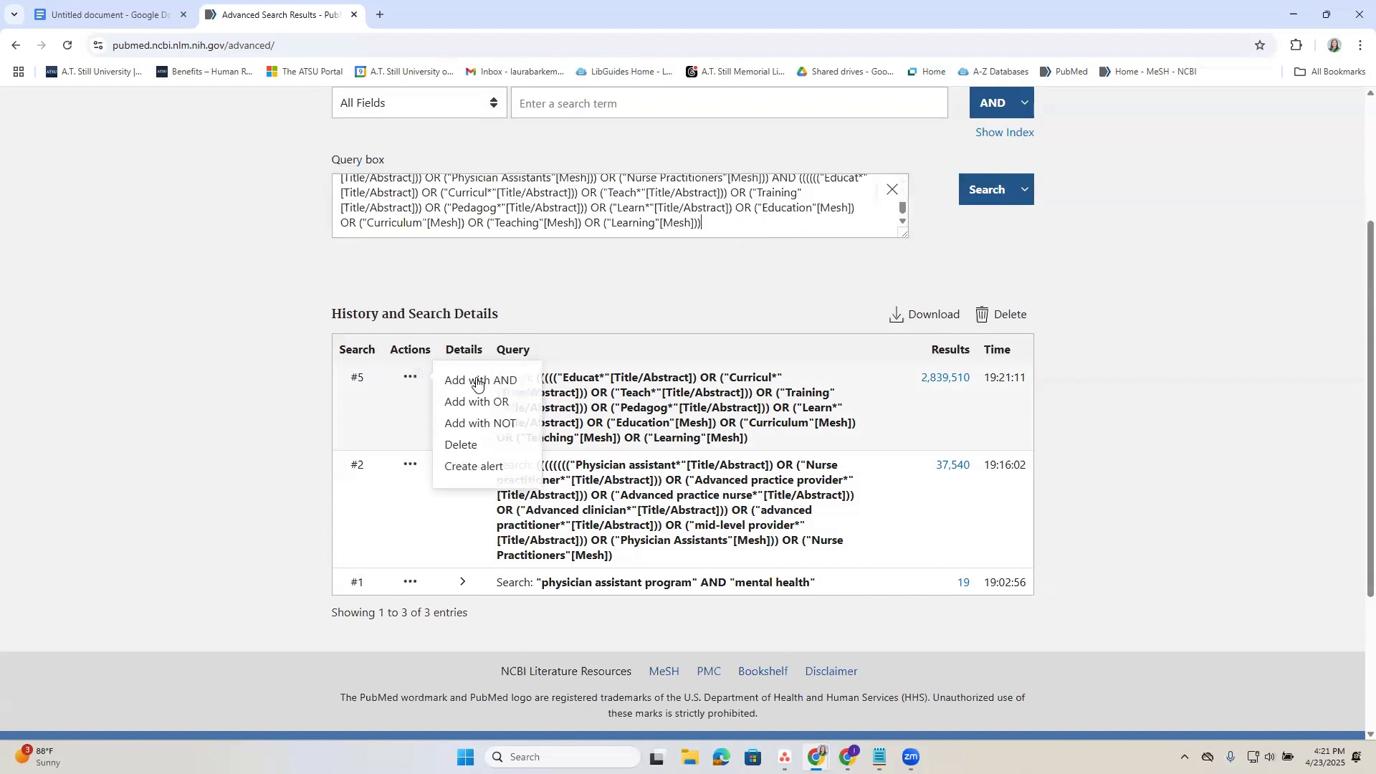
drag(905, 236, 915, 313)
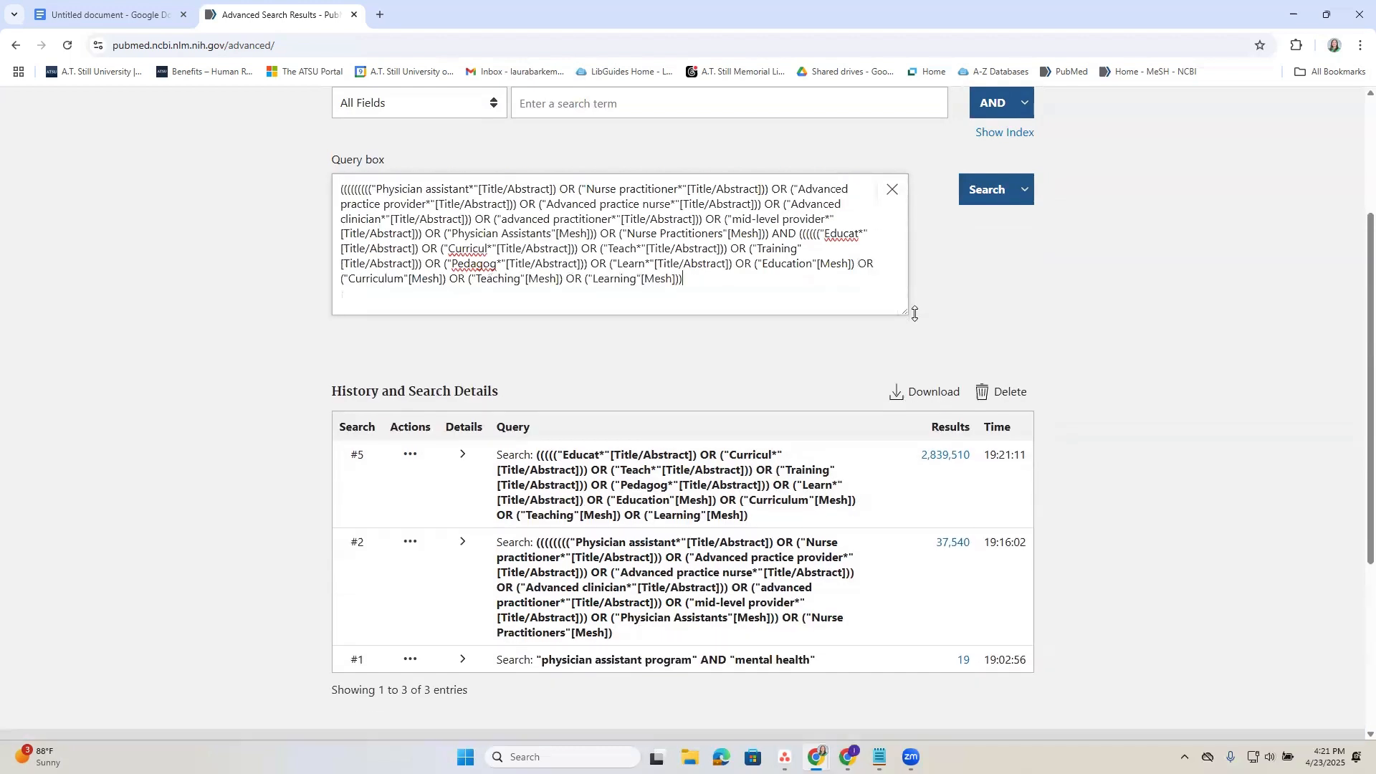
Check the concept table in the Google Docs document, and run the combined provider AND education search in PubMed.
click(144, 15)
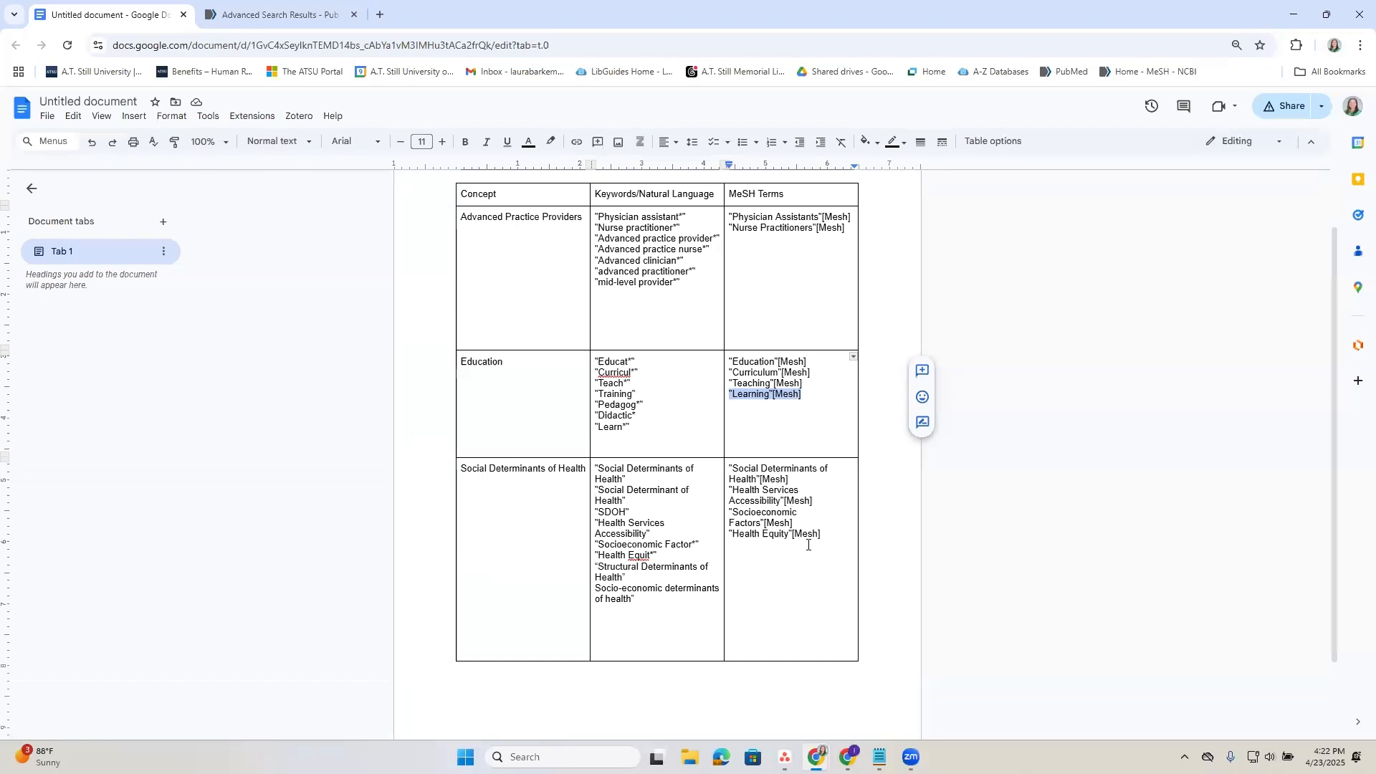
click(230, 11)
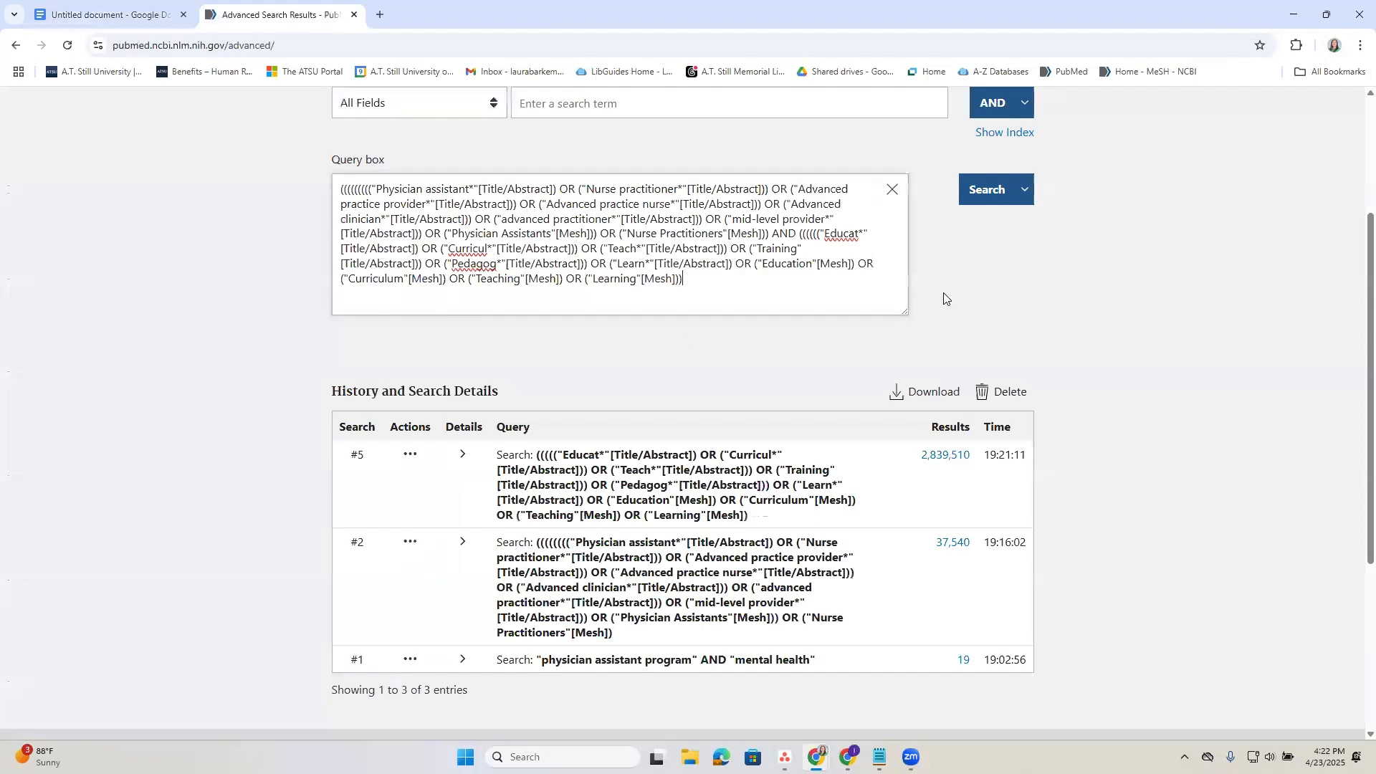
click(976, 198)
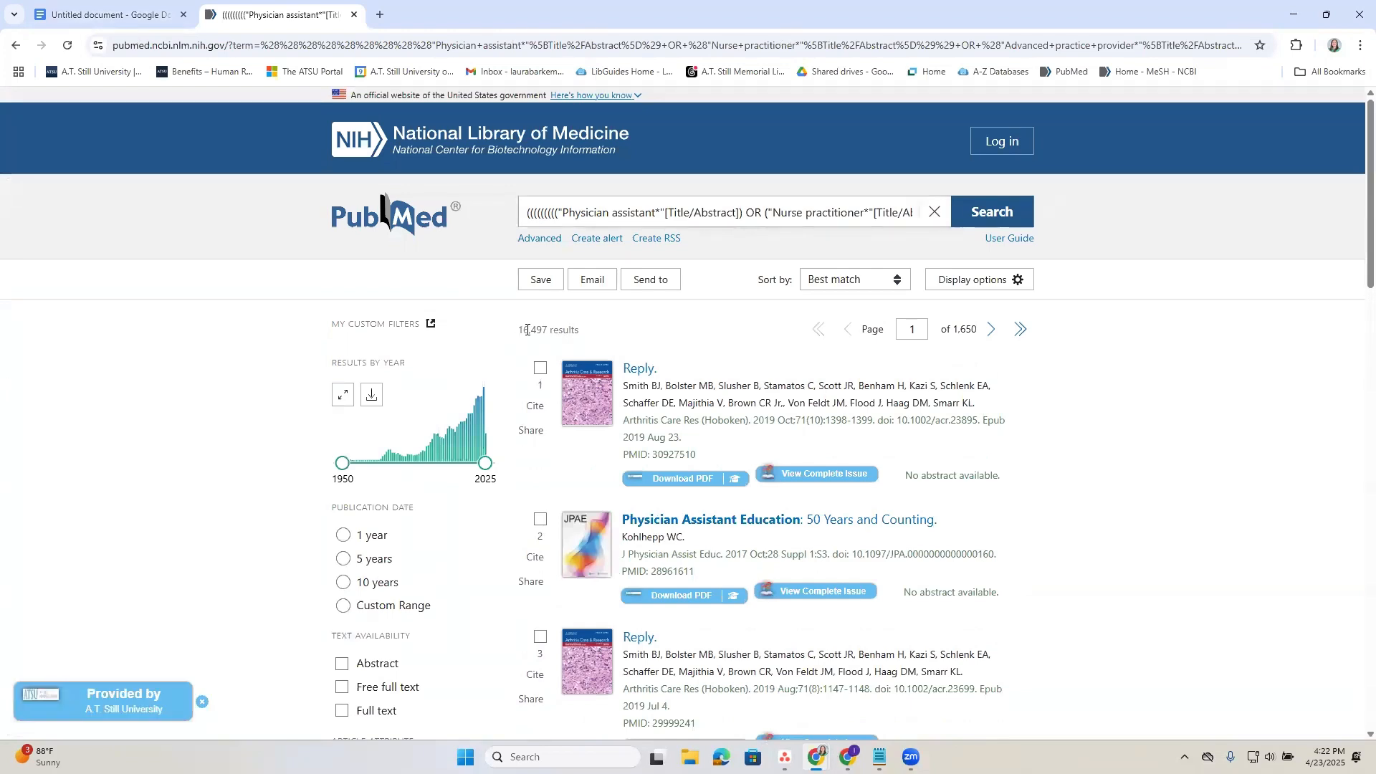
Examine the result count and the first articles listed for the combined search.
drag(519, 330, 547, 334)
click(674, 329)
scroll(674, 329, down, 6)
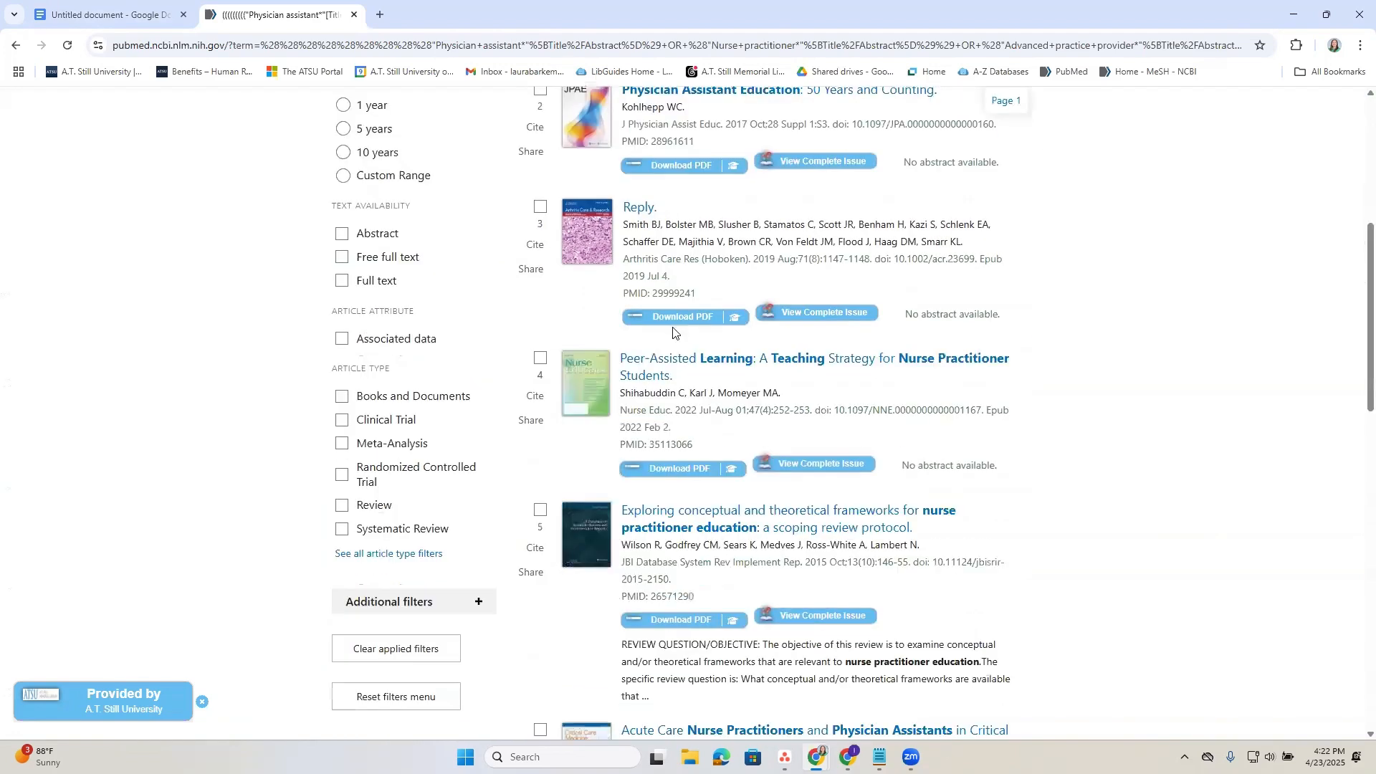
scroll(673, 331, up, 6)
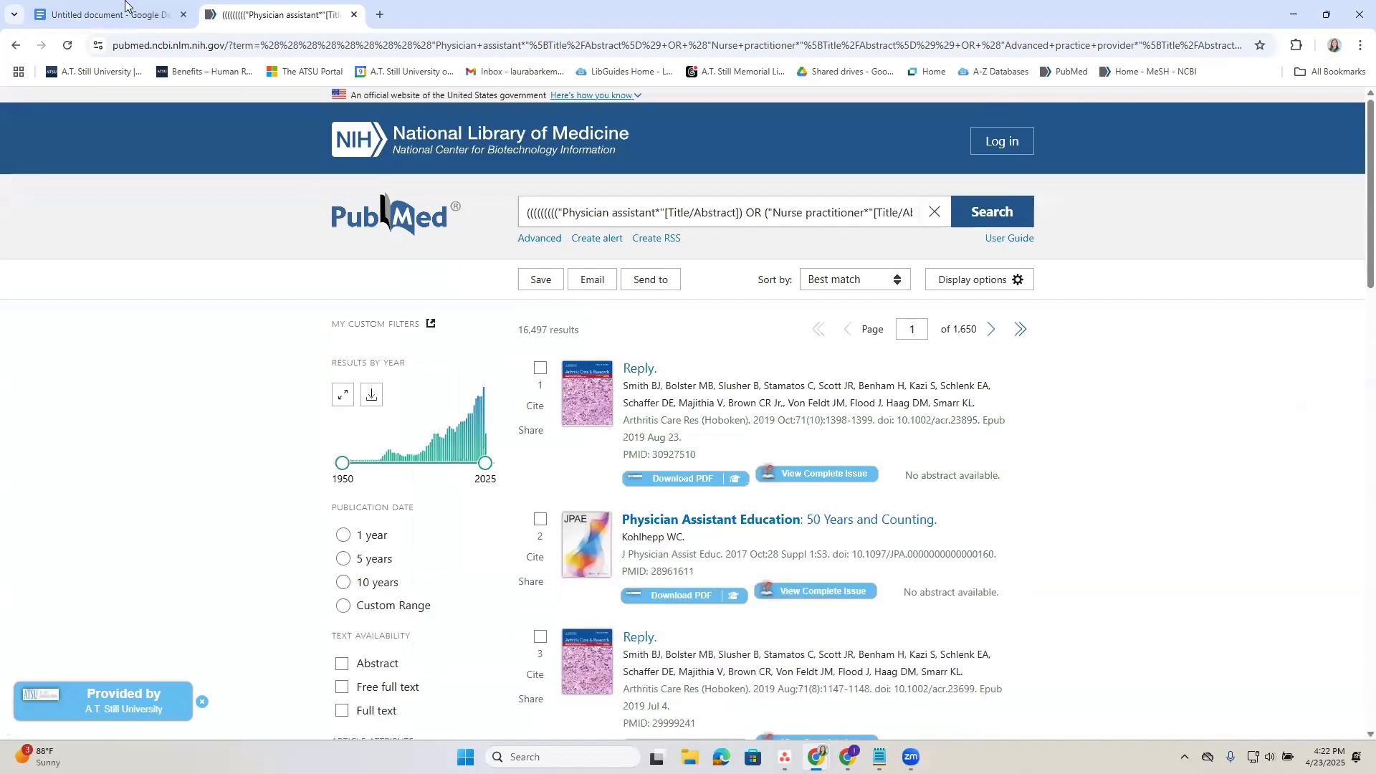
Return to the advanced search builder and expand the details of search #6 to examine how the combined query was translated.
click(125, 6)
click(281, 14)
click(543, 240)
scroll(517, 363, down, 3)
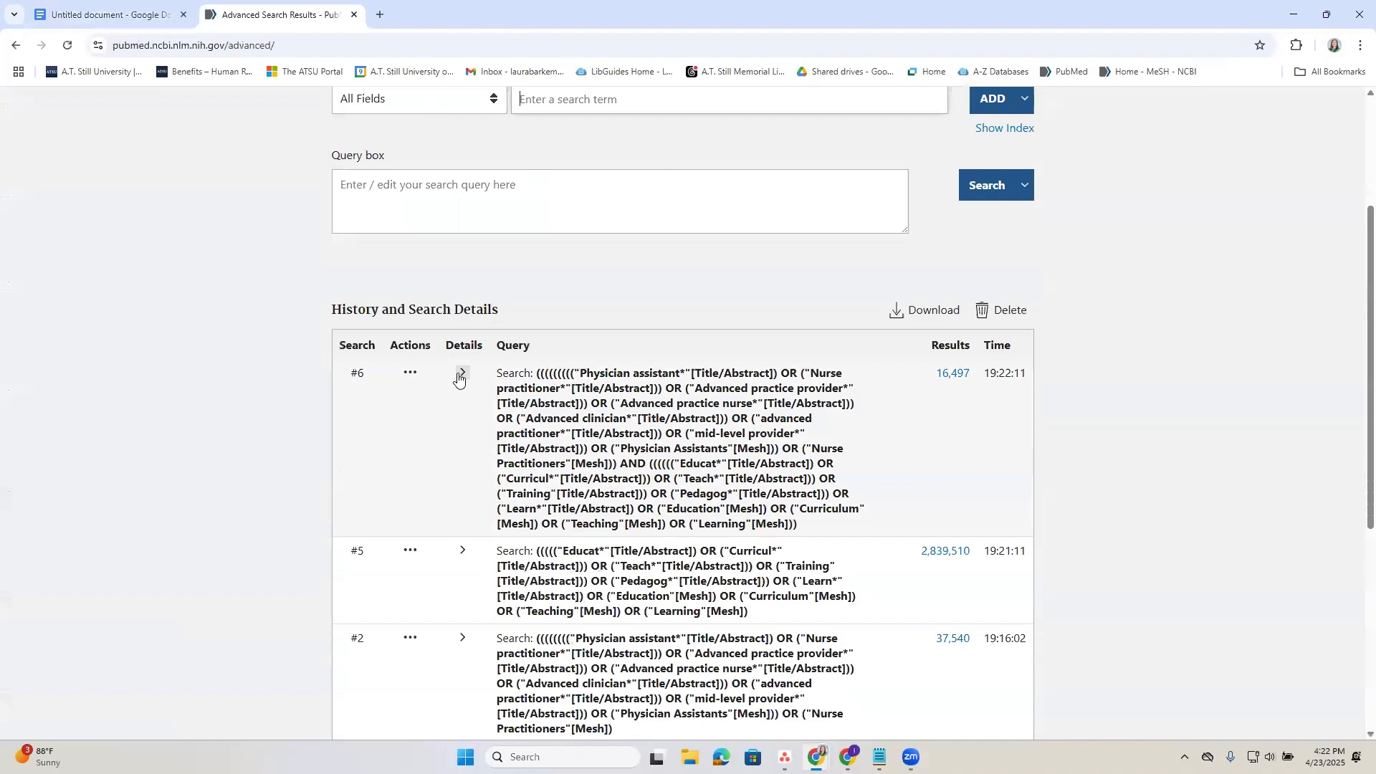
click(461, 375)
scroll(567, 478, down, 1)
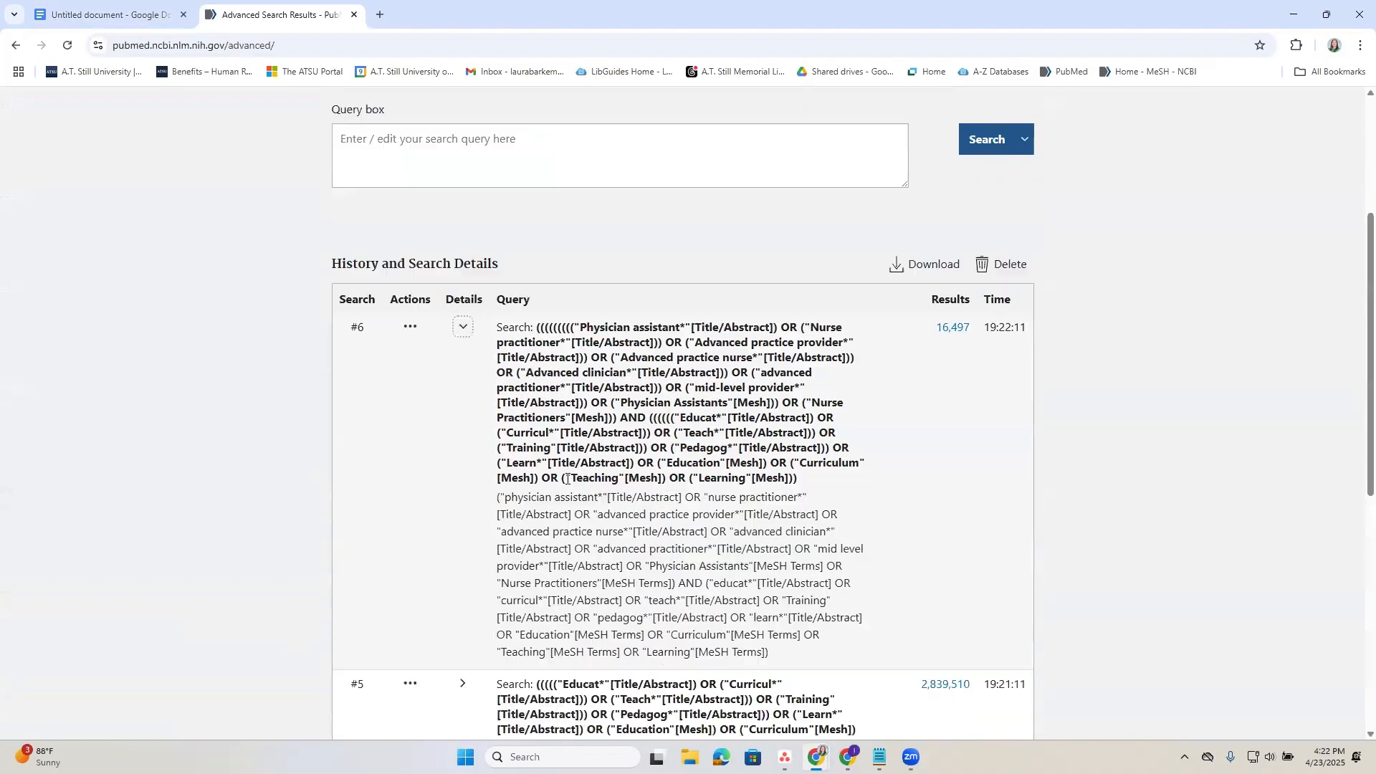